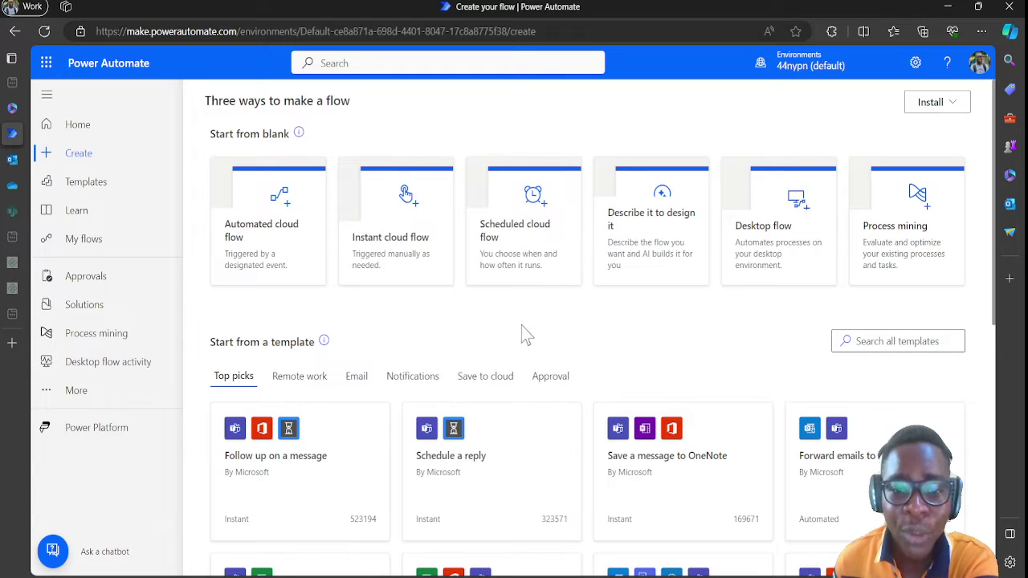
Step: Start a scheduled cloud flow from blank and name it "v2 Export to CSV"
{"action": "left_click", "coordinate": [514, 231]}
{"action": "left_click", "coordinate": [557, 186]}
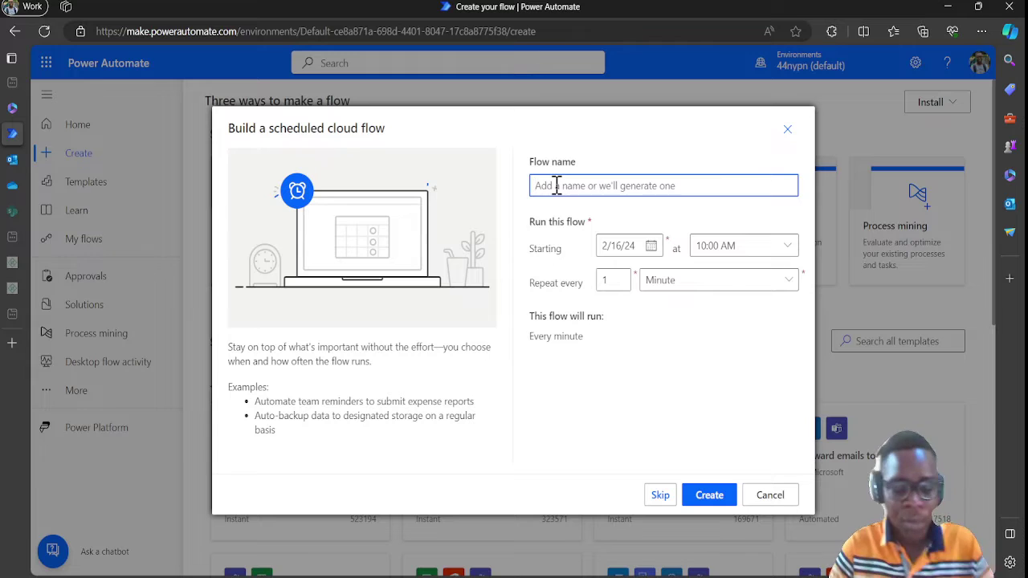
{"action": "type", "text": "v2 Export to CSV"}
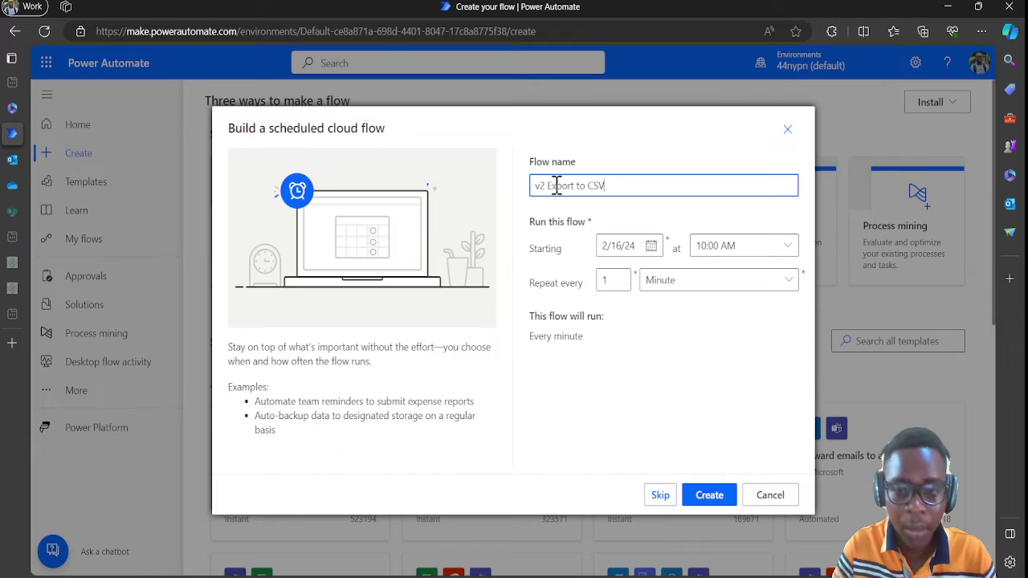
Step: Set the scheduled flow's starting time to 03:00 PM
{"action": "left_click", "coordinate": [713, 247]}
{"action": "left_click_drag", "start_coordinate": [865, 160], "coordinate": [860, 309]}
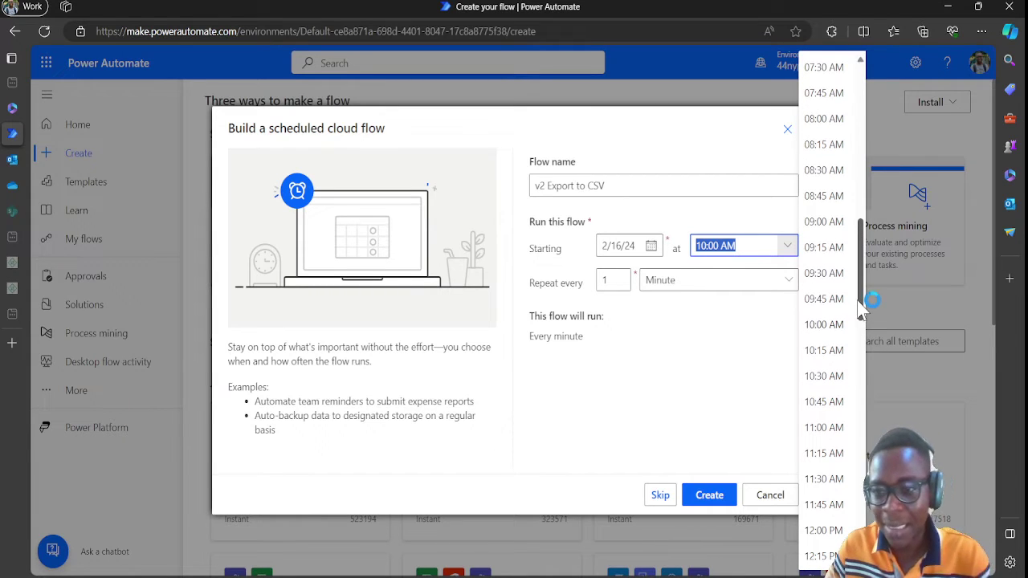
{"action": "left_click_drag", "start_coordinate": [861, 313], "coordinate": [851, 411]}
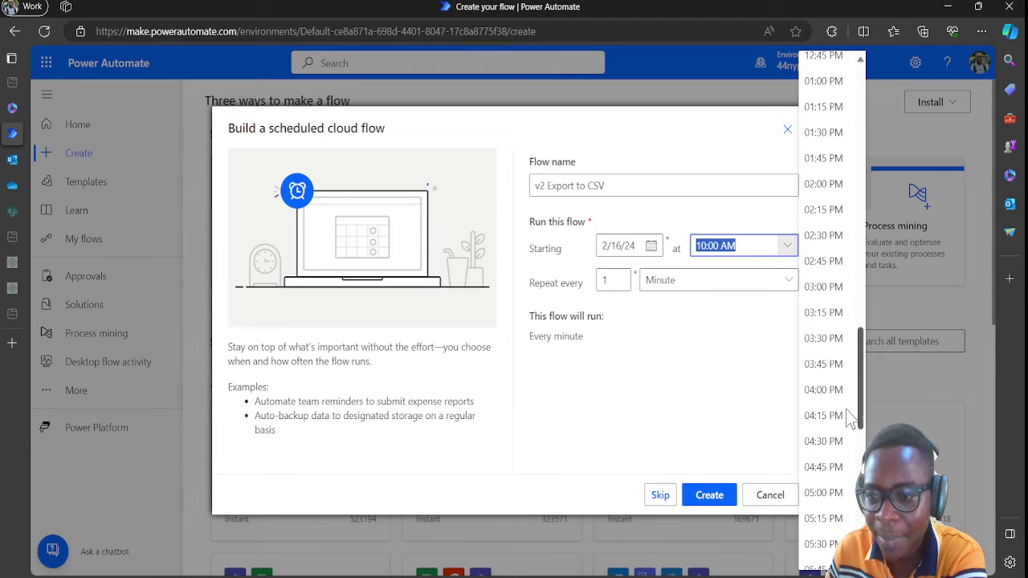
{"action": "scroll", "coordinate": [854, 411], "scroll_direction": "down", "scroll_amount": 1}
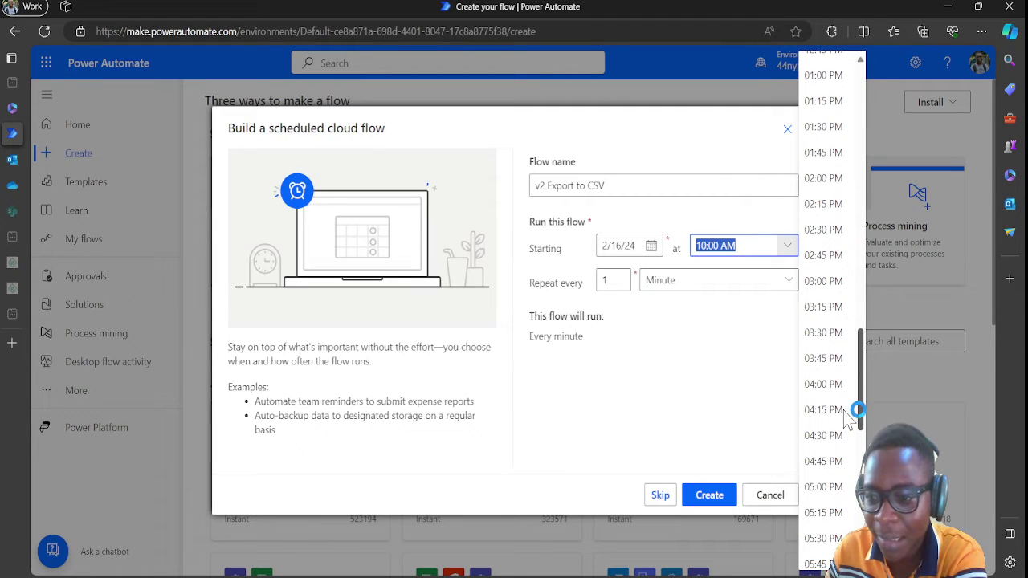
{"action": "left_click", "coordinate": [821, 291]}
Step: Create the flow with a repeat interval of 2 minutes and review the Recurrence trigger's parameters
{"action": "left_click", "coordinate": [615, 282]}
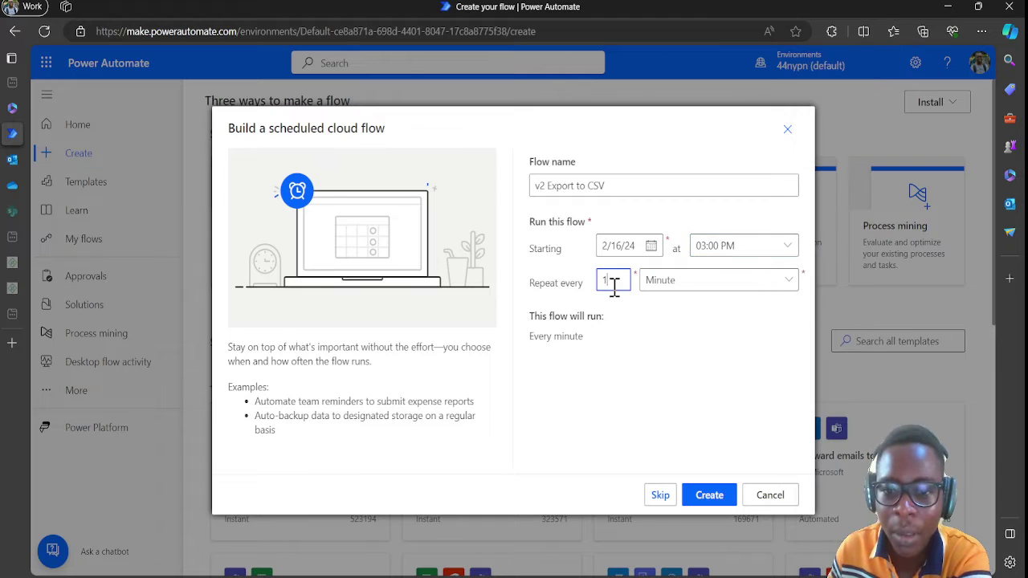
{"action": "key", "text": "BackSpace"}
{"action": "type", "text": "2"}
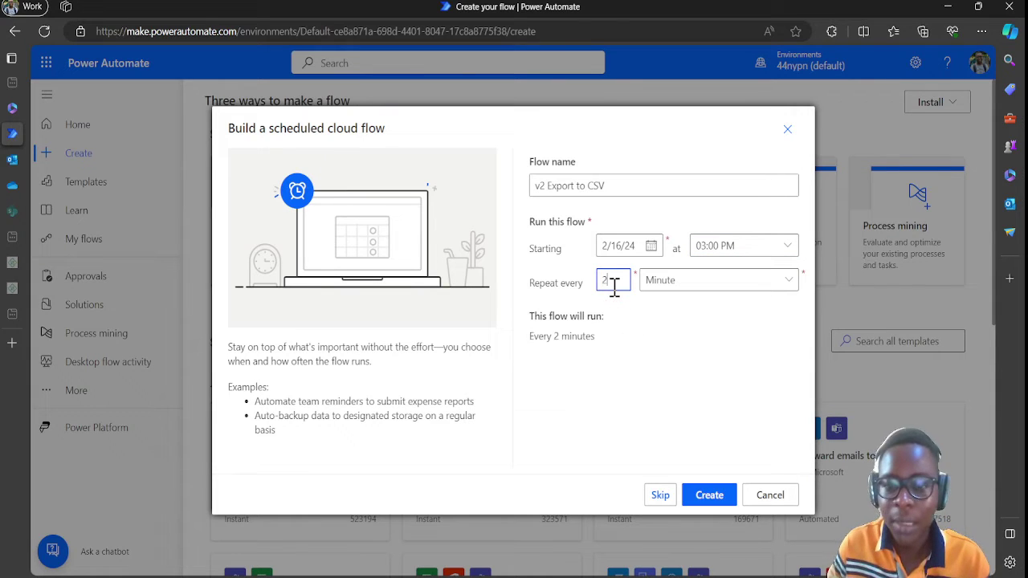
{"action": "left_click", "coordinate": [711, 496]}
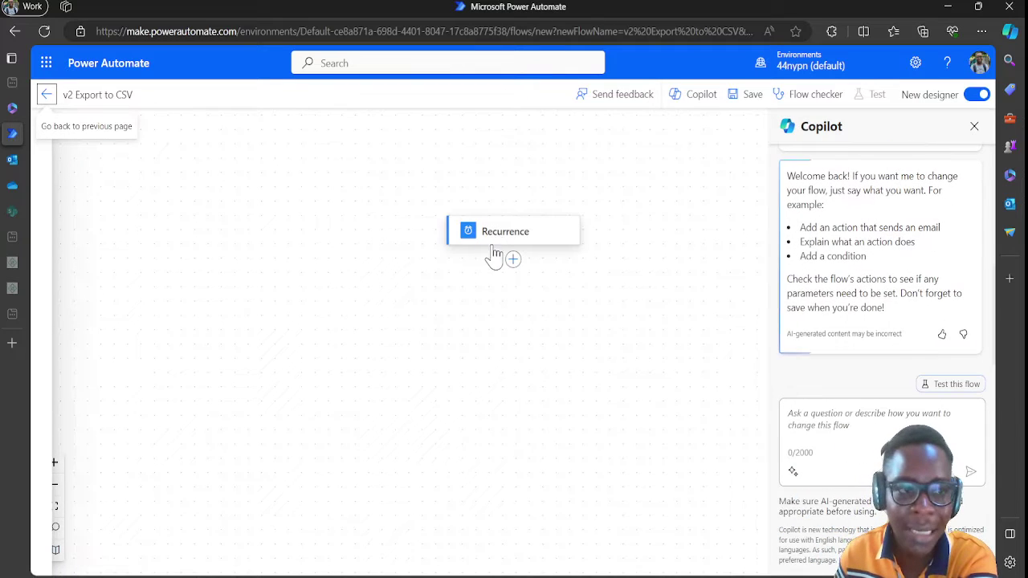
{"action": "left_click", "coordinate": [502, 235]}
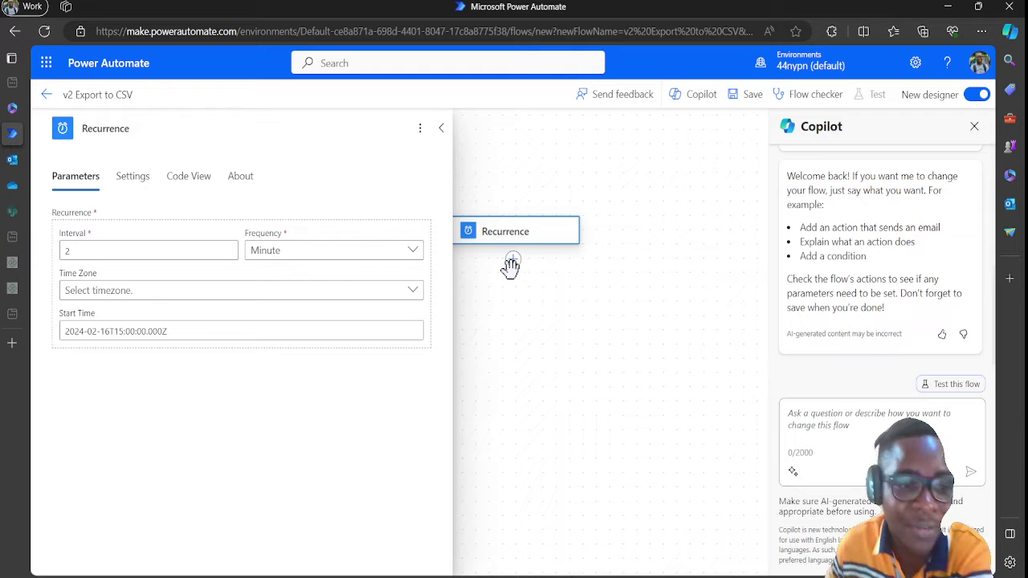
{"action": "left_click", "coordinate": [442, 128]}
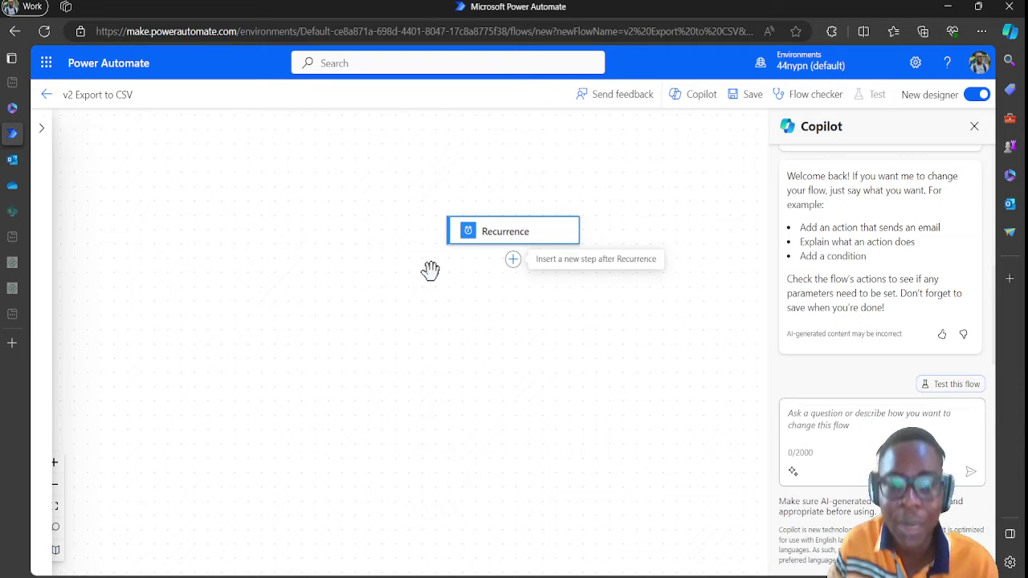
Step: Search the actions for "sharepoint" and add the SharePoint Get items action after the Recurrence trigger
{"action": "left_click", "coordinate": [513, 265]}
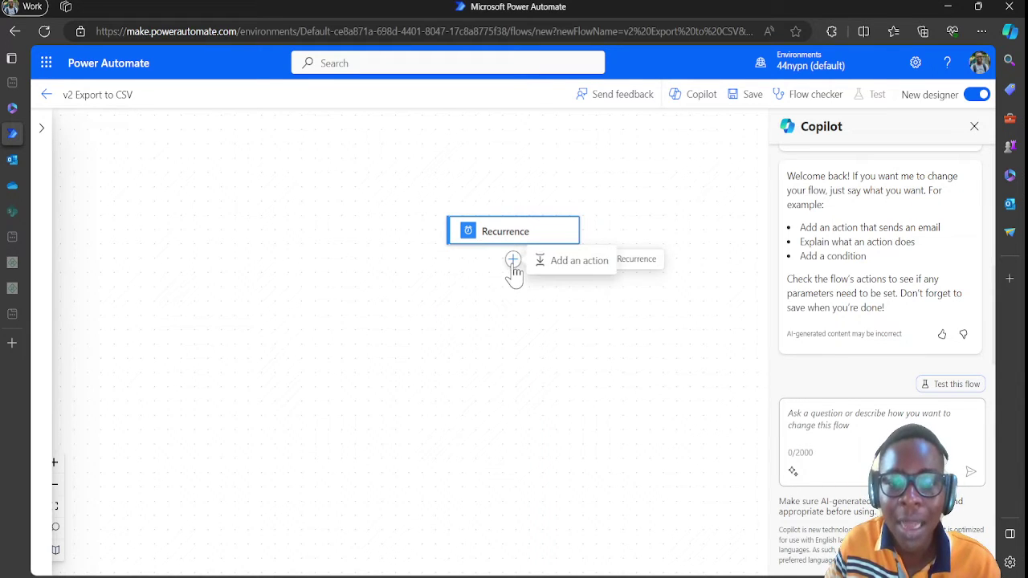
{"action": "left_click", "coordinate": [568, 275]}
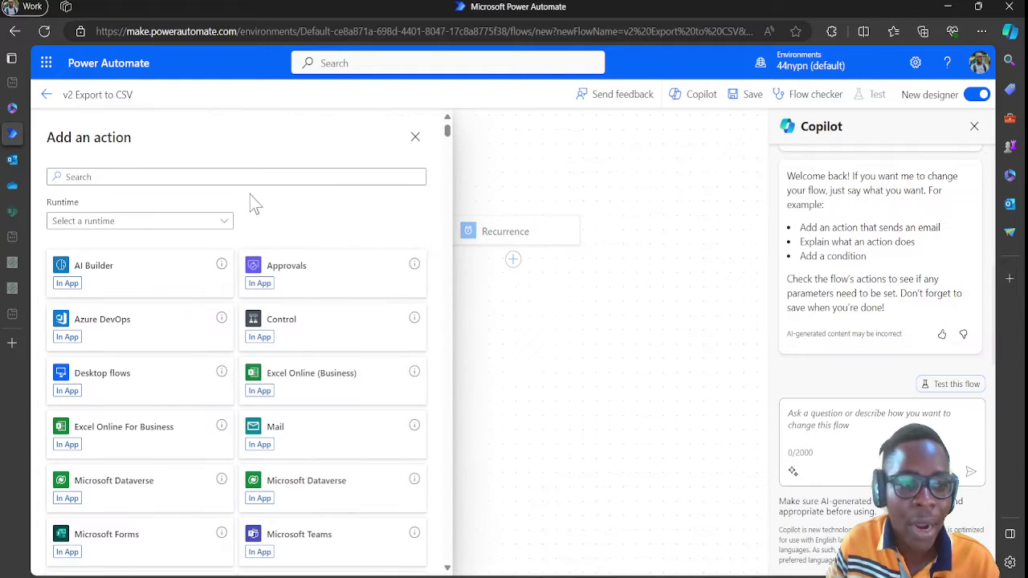
{"action": "left_click", "coordinate": [222, 177]}
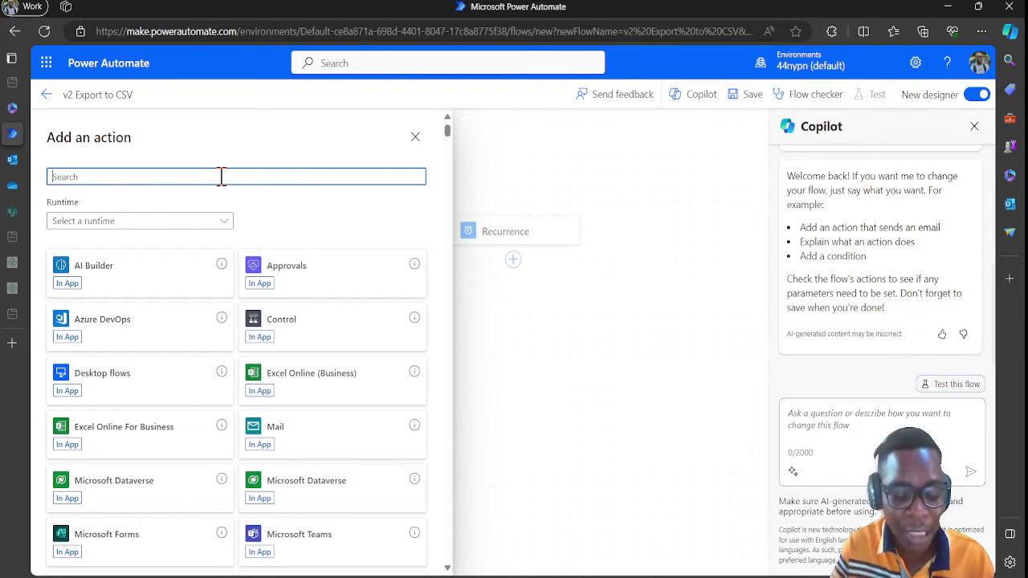
{"action": "type", "text": "share"}
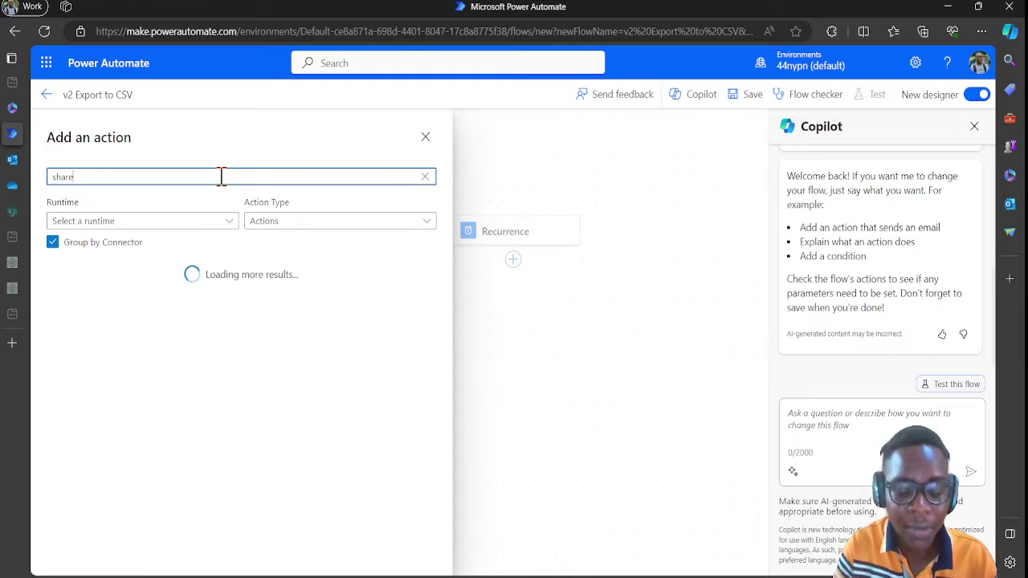
{"action": "type", "text": "point"}
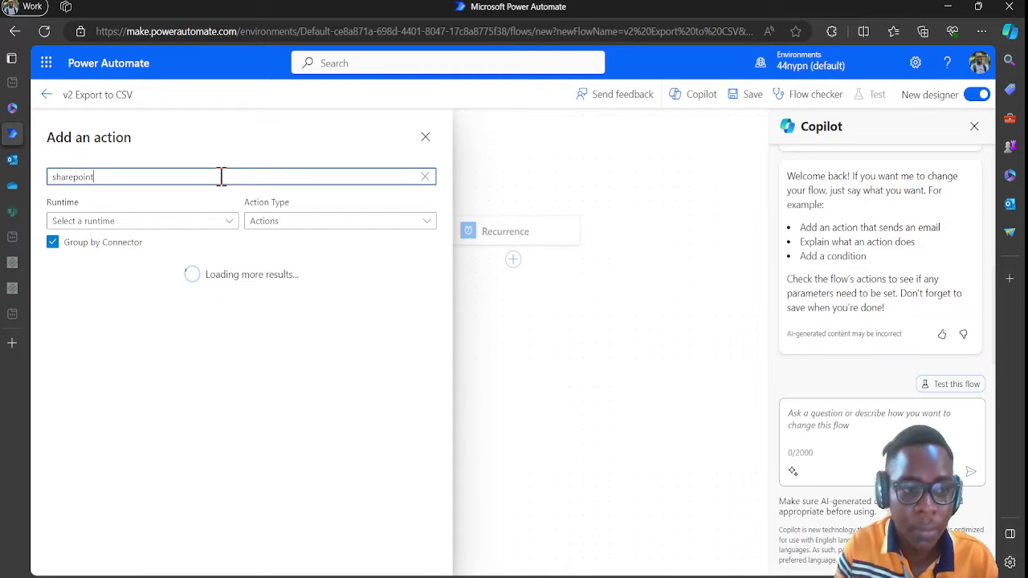
{"action": "left_click", "coordinate": [406, 294]}
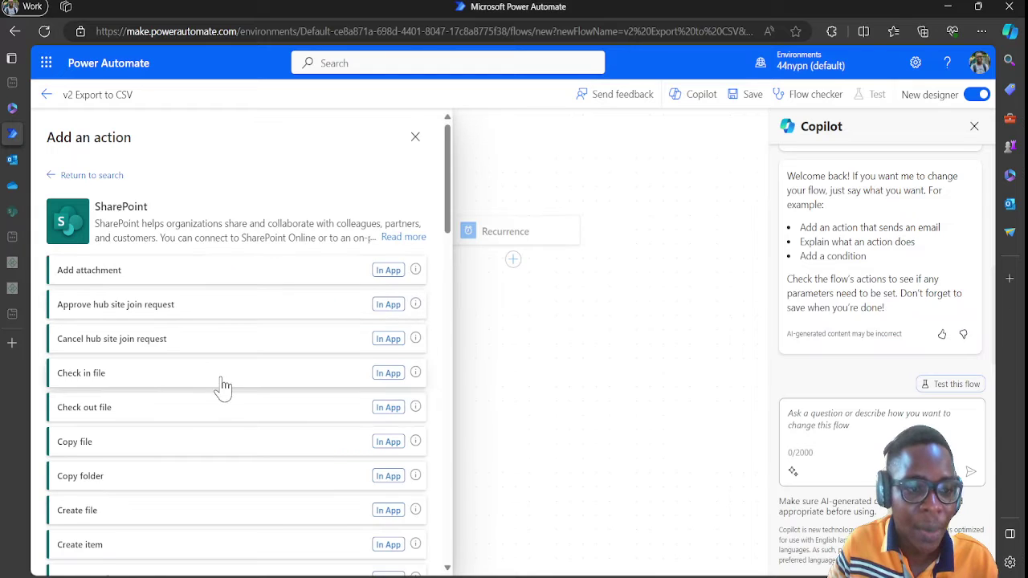
{"action": "scroll", "coordinate": [215, 378], "scroll_direction": "down", "scroll_amount": 5}
{"action": "scroll", "coordinate": [188, 333], "scroll_direction": "up", "scroll_amount": 2}
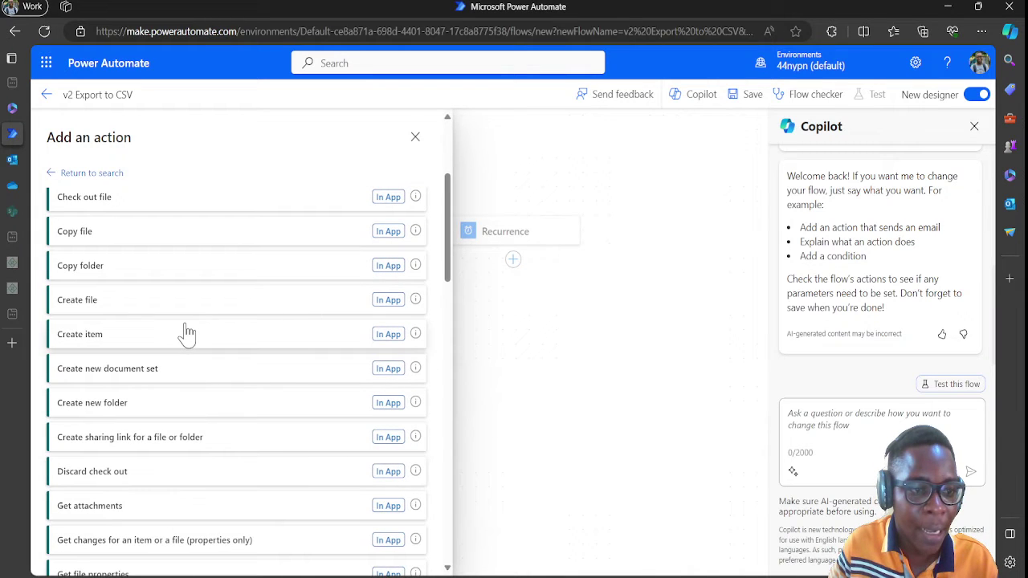
{"action": "scroll", "coordinate": [185, 326], "scroll_direction": "down", "scroll_amount": 3}
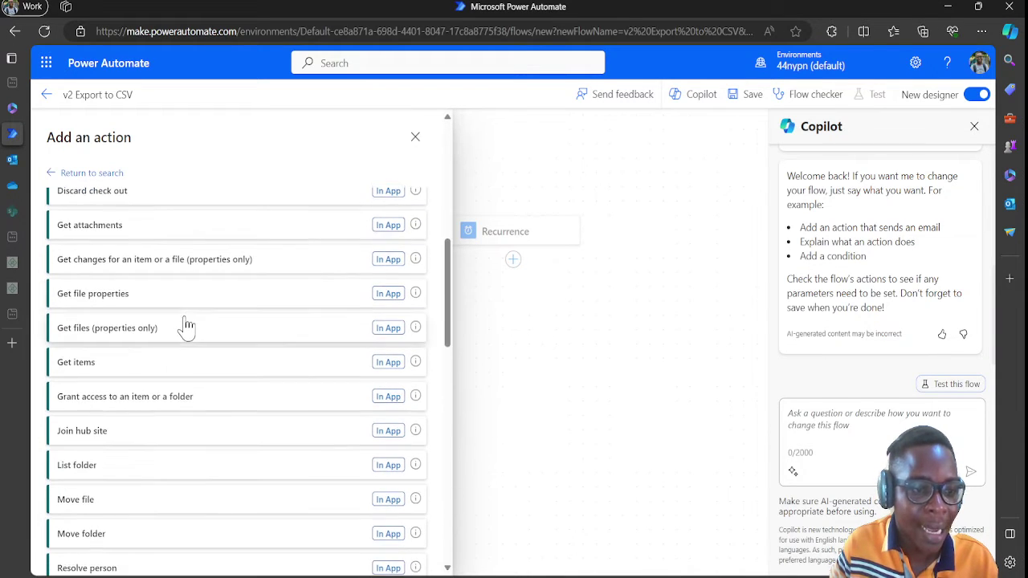
{"action": "left_click", "coordinate": [165, 365]}
Step: Set the Get items site address to Primary Dev Site and the list name to Student Queries List
{"action": "left_click", "coordinate": [419, 233]}
{"action": "left_click", "coordinate": [269, 328]}
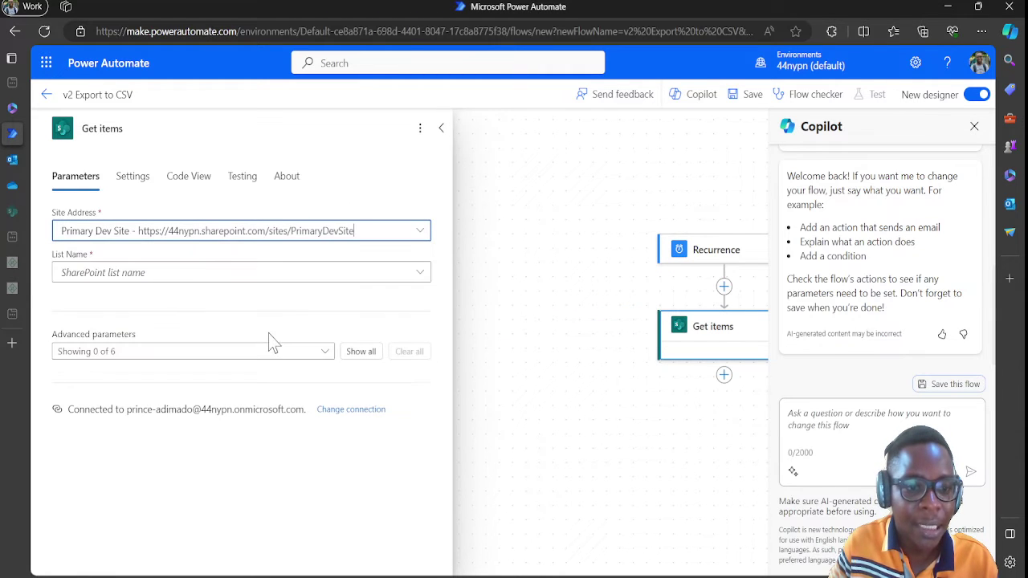
{"action": "left_click", "coordinate": [420, 273]}
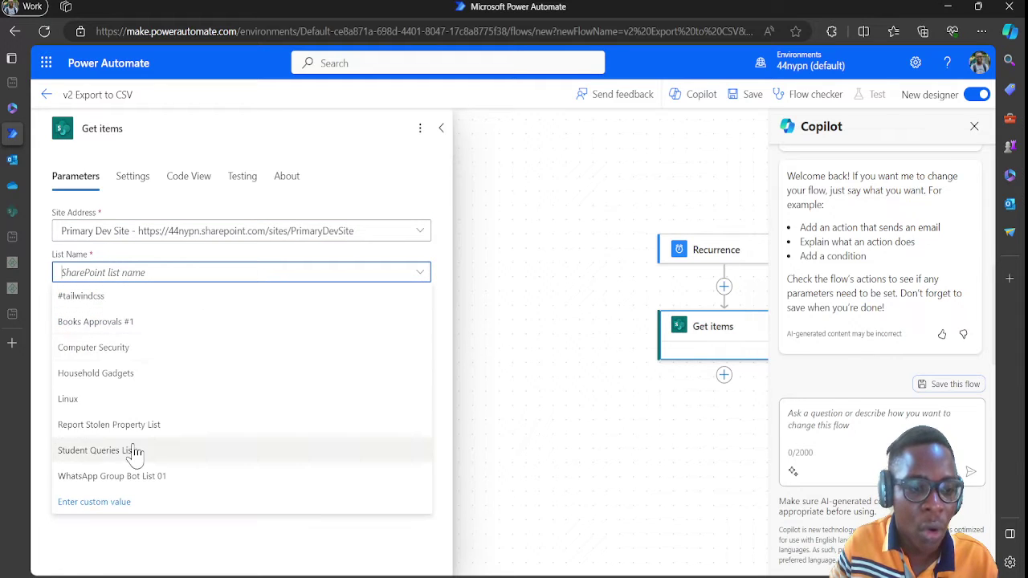
{"action": "left_click", "coordinate": [125, 452]}
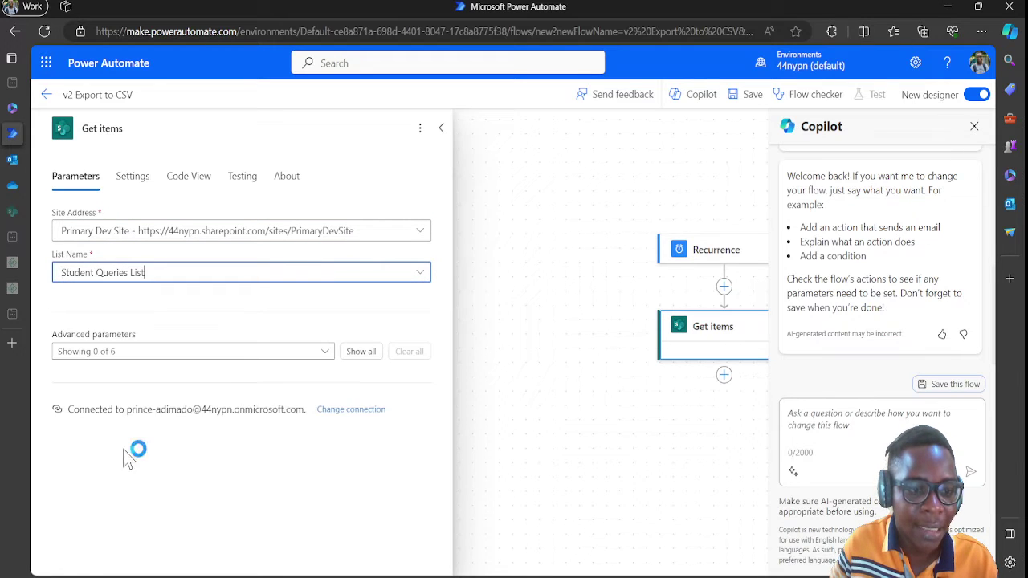
Step: Show all advanced parameters of Get items and limit its columns to the All Items view
{"action": "left_click", "coordinate": [361, 351]}
{"action": "scroll", "coordinate": [361, 366], "scroll_direction": "down", "scroll_amount": 2}
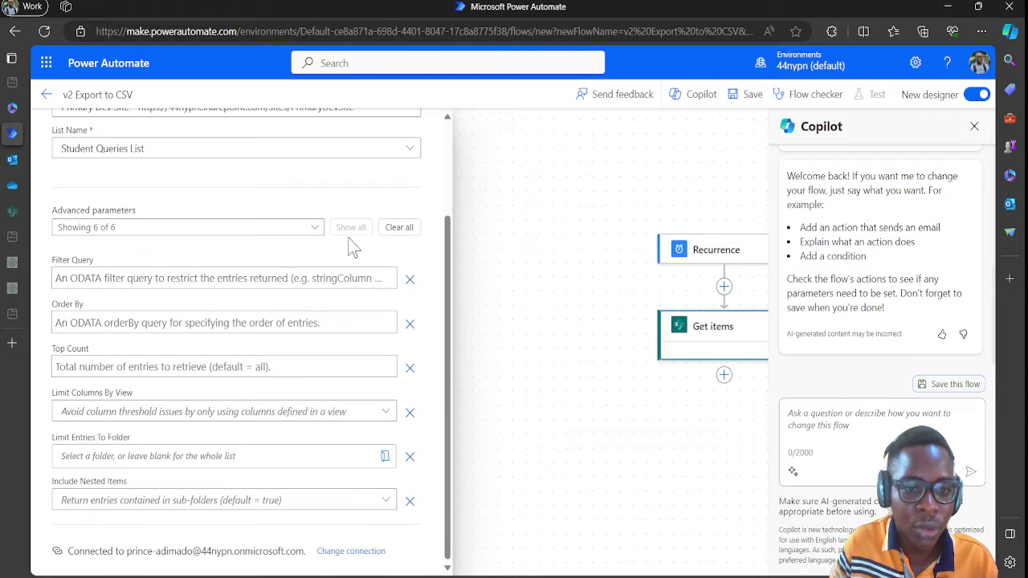
{"action": "left_click", "coordinate": [386, 417]}
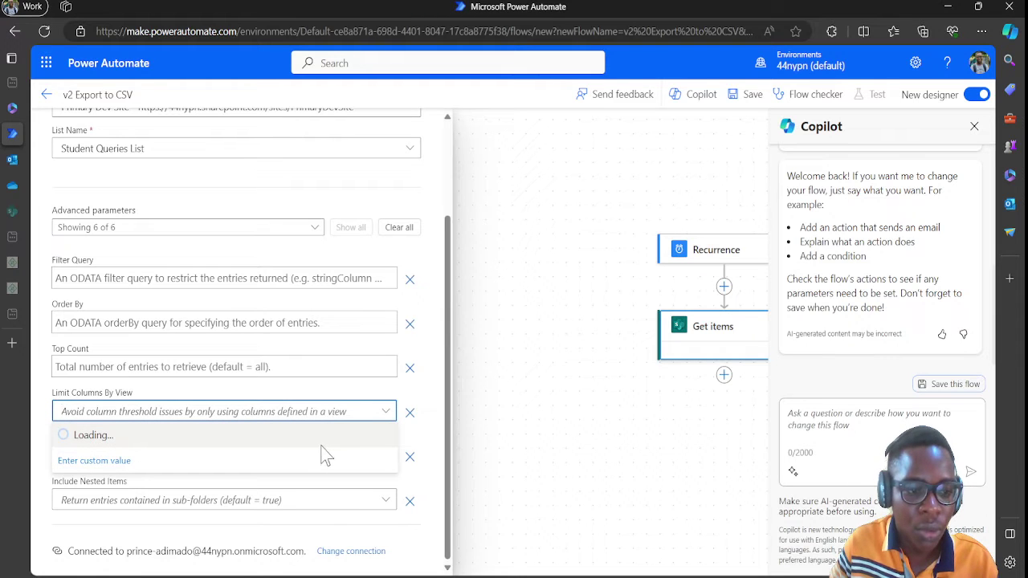
{"action": "left_click", "coordinate": [319, 436]}
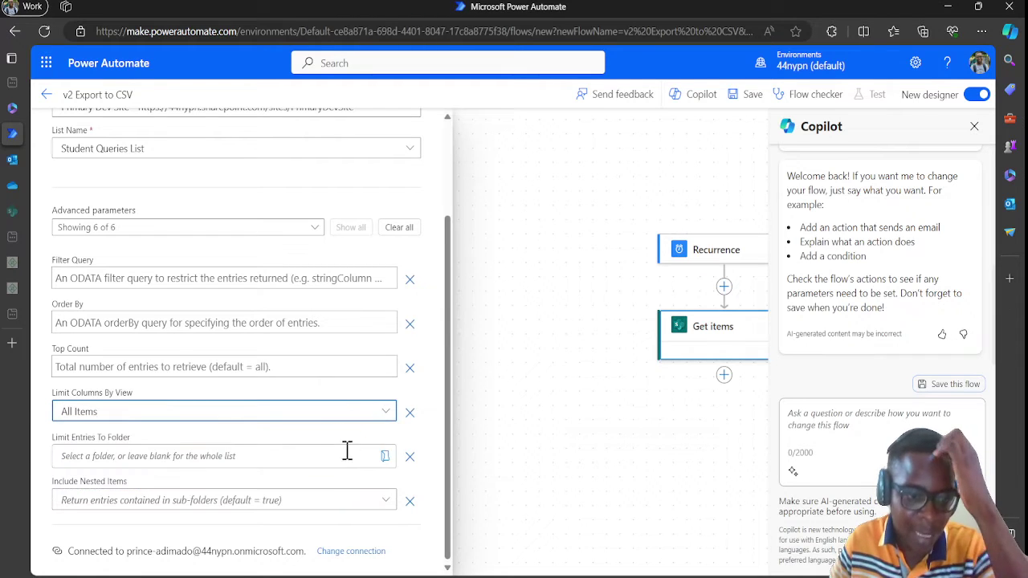
Step: Limit the Get items entries to the folder /Lists/Student Queries List and collapse the action's settings
{"action": "left_click", "coordinate": [386, 457]}
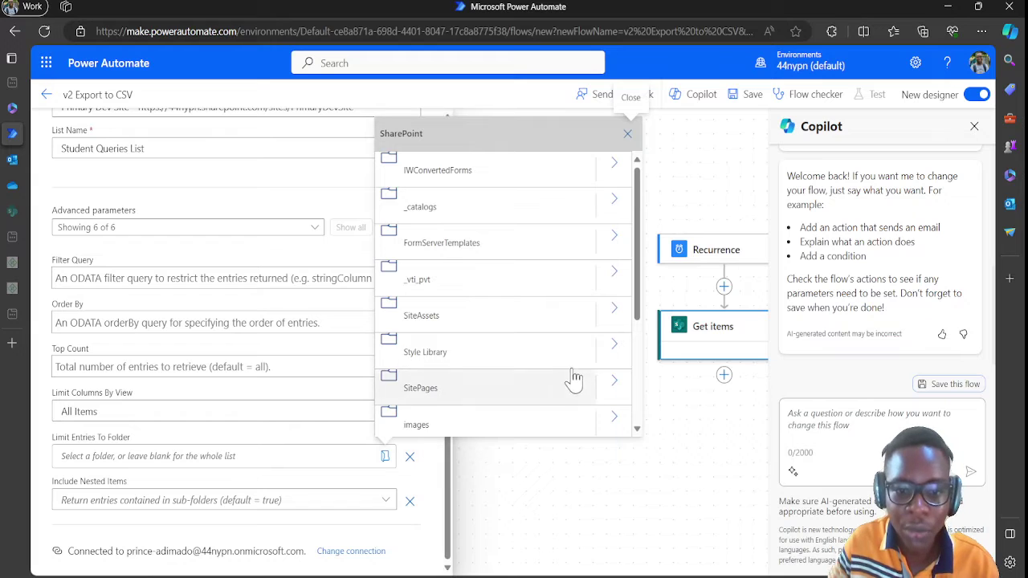
{"action": "scroll", "coordinate": [566, 354], "scroll_direction": "down", "scroll_amount": 3}
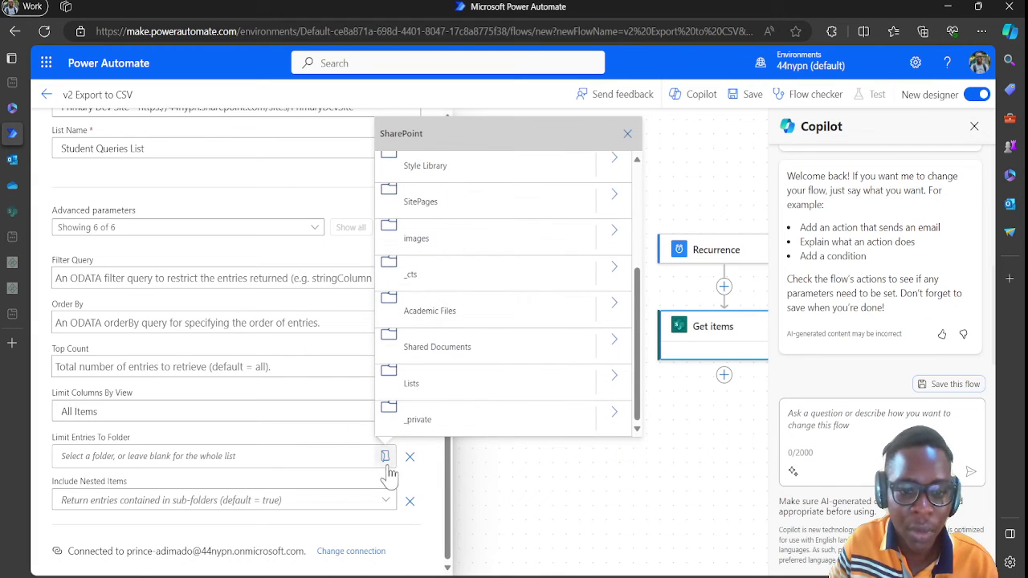
{"action": "left_click", "coordinate": [614, 380]}
{"action": "scroll", "coordinate": [450, 314], "scroll_direction": "down", "scroll_amount": 1}
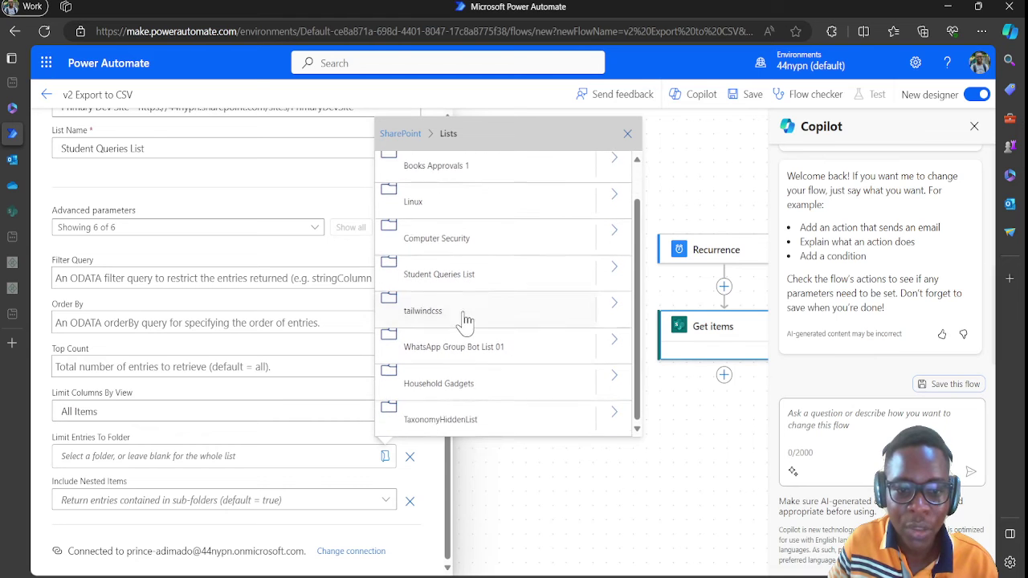
{"action": "left_click", "coordinate": [468, 271]}
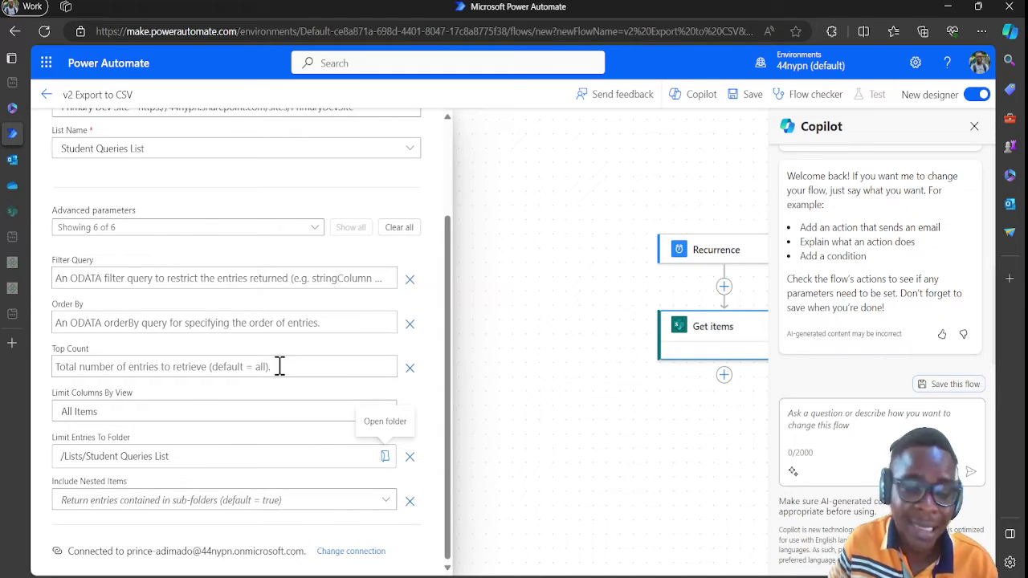
{"action": "scroll", "coordinate": [396, 325], "scroll_direction": "up", "scroll_amount": 5}
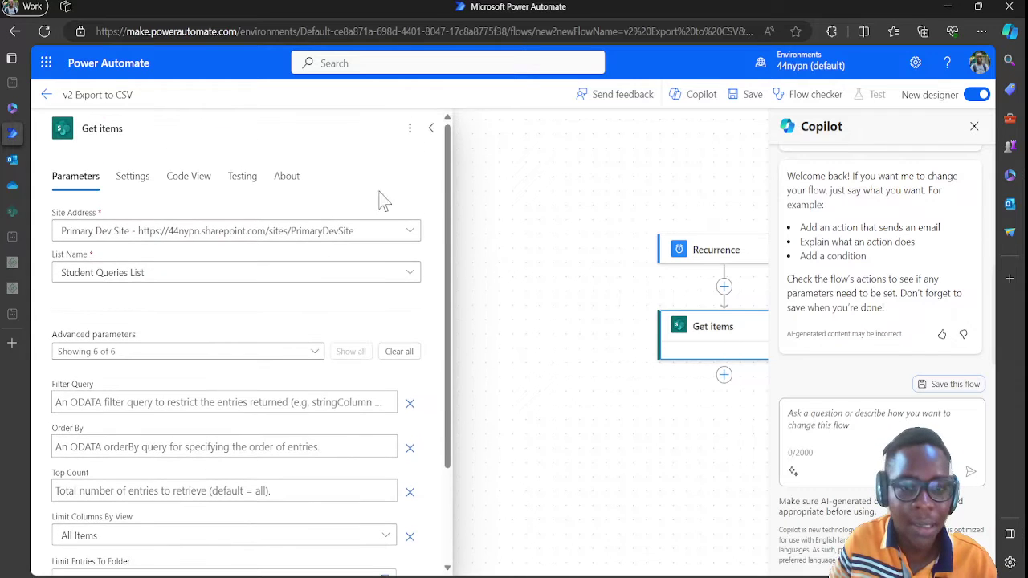
{"action": "left_click", "coordinate": [436, 129]}
Step: Search the actions for "data operation" and add the Data Operation Create CSV table action after Get items
{"action": "left_click_drag", "start_coordinate": [498, 313], "coordinate": [237, 259]}
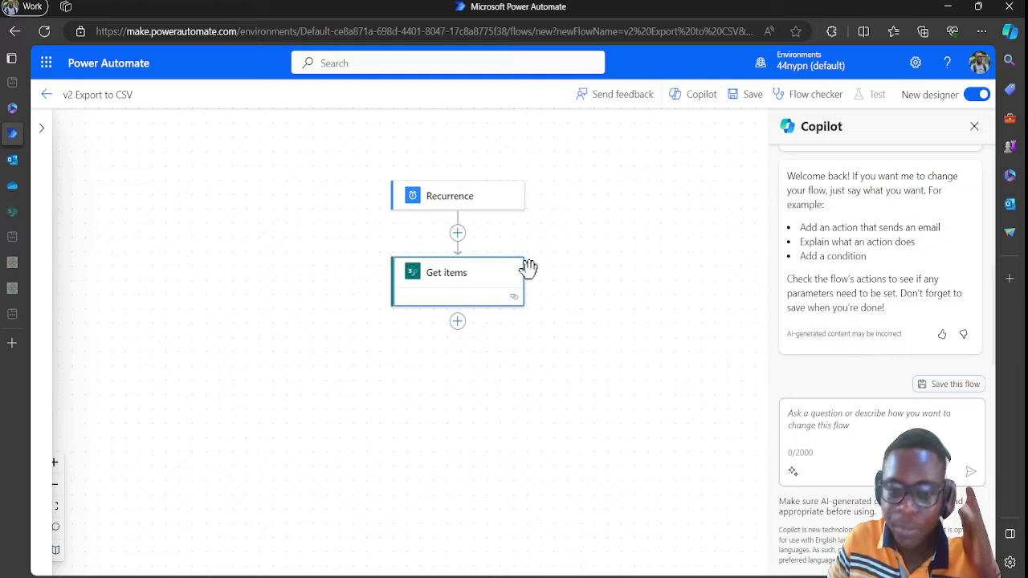
{"action": "left_click", "coordinate": [463, 331]}
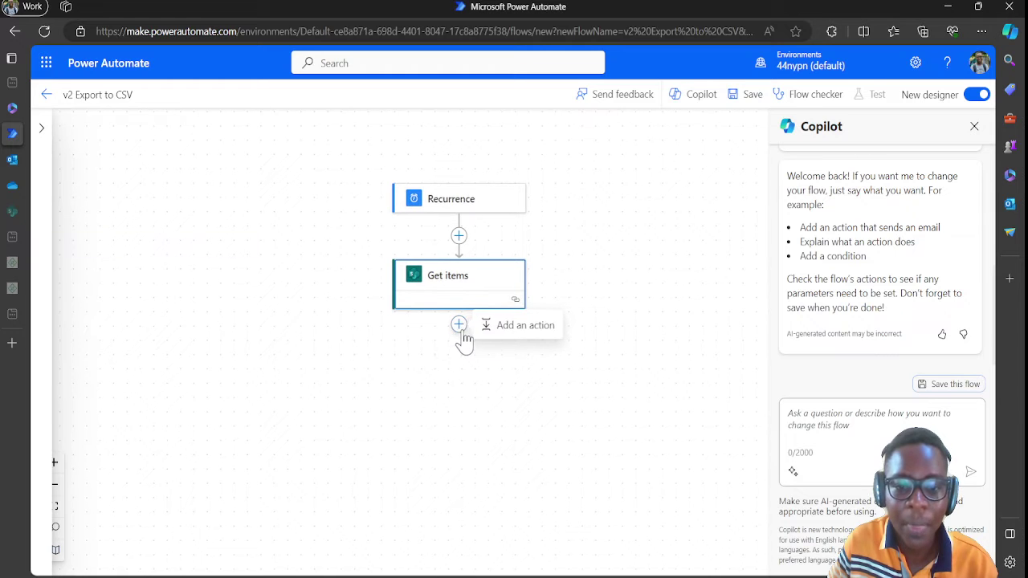
{"action": "left_click", "coordinate": [488, 331]}
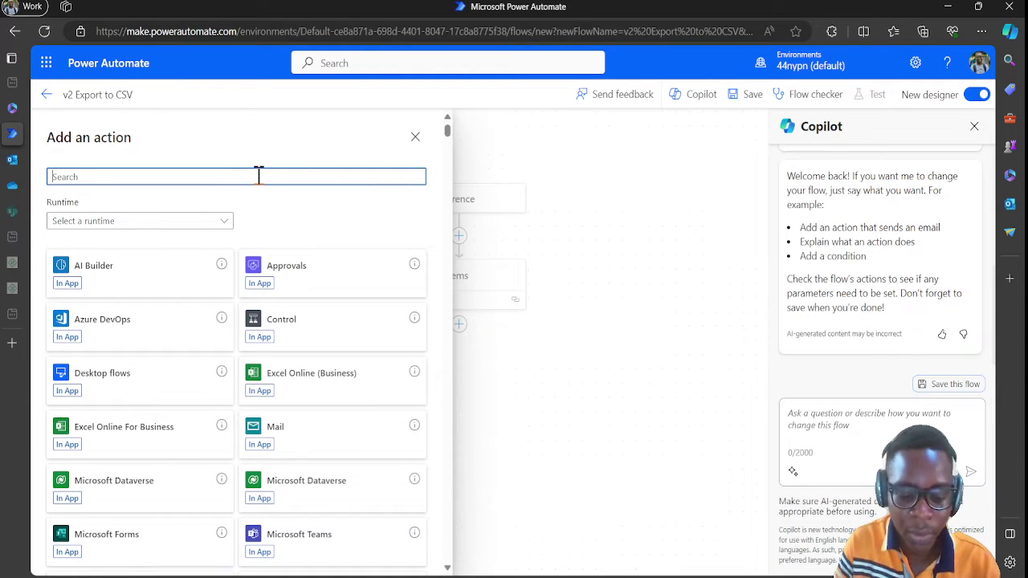
{"action": "type", "text": "c"}
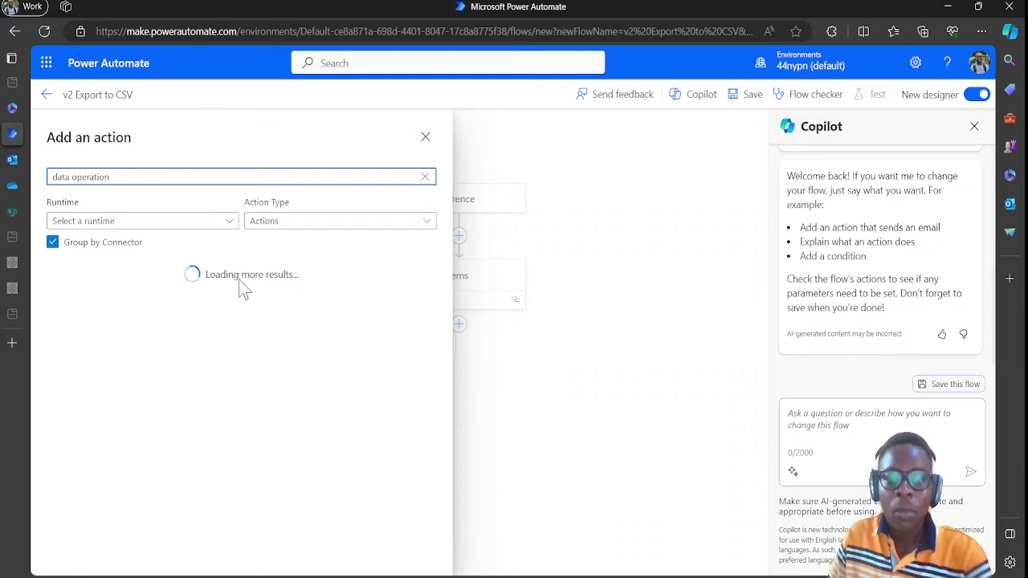
{"action": "scroll", "coordinate": [241, 385], "scroll_direction": "down", "scroll_amount": 5}
{"action": "scroll", "coordinate": [245, 354], "scroll_direction": "up", "scroll_amount": 5}
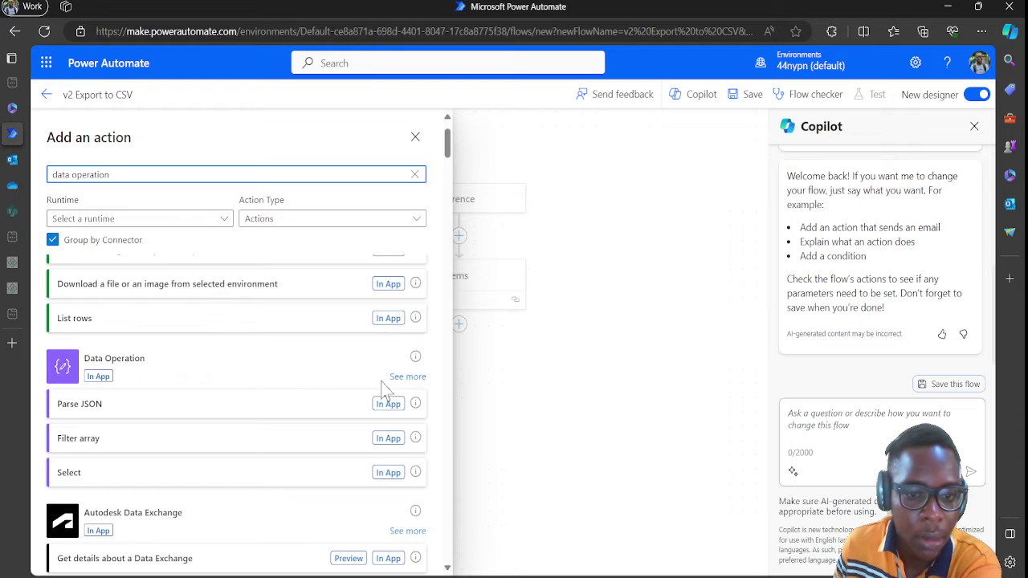
{"action": "left_click", "coordinate": [408, 378]}
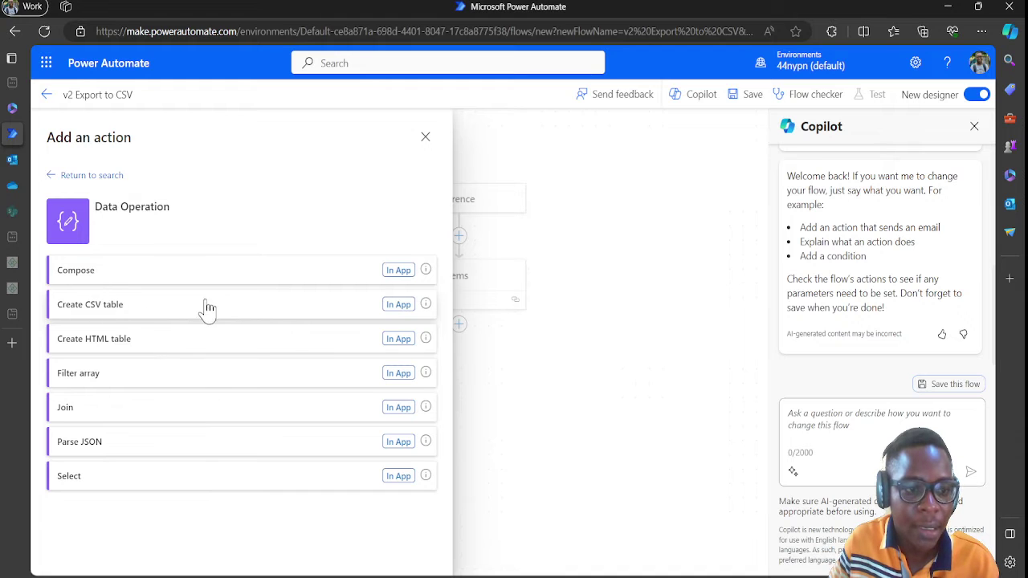
{"action": "left_click", "coordinate": [241, 306]}
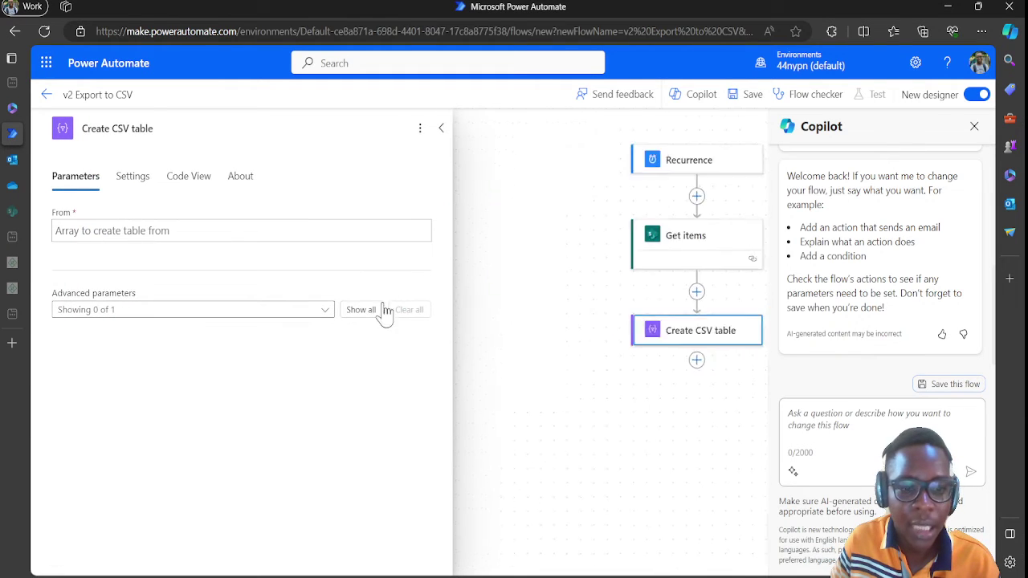
Step: Set the From input of Create CSV table to the body/value output of Get items and collapse the action's settings
{"action": "left_click", "coordinate": [250, 231]}
{"action": "left_click", "coordinate": [550, 333]}
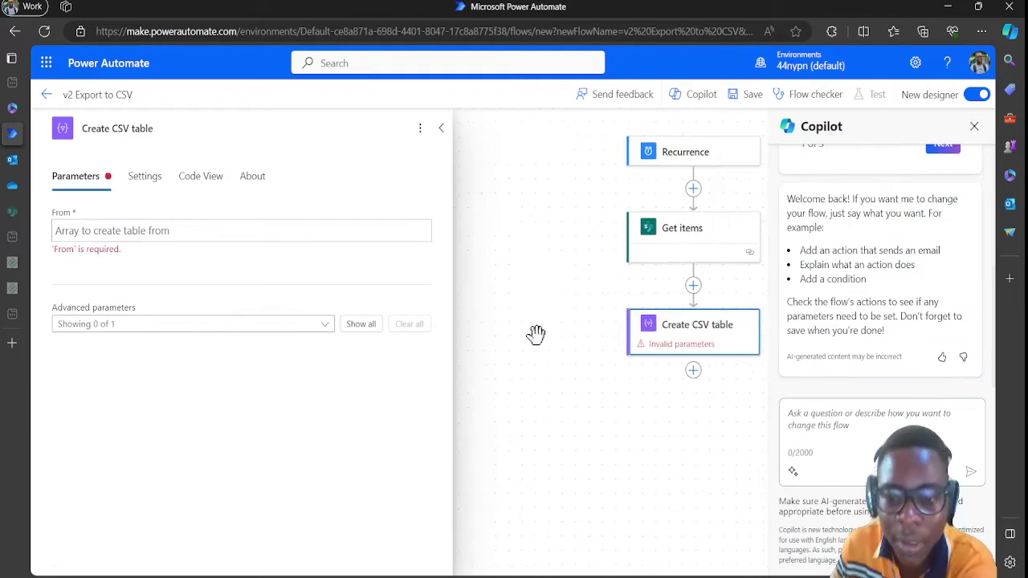
{"action": "left_click", "coordinate": [267, 232]}
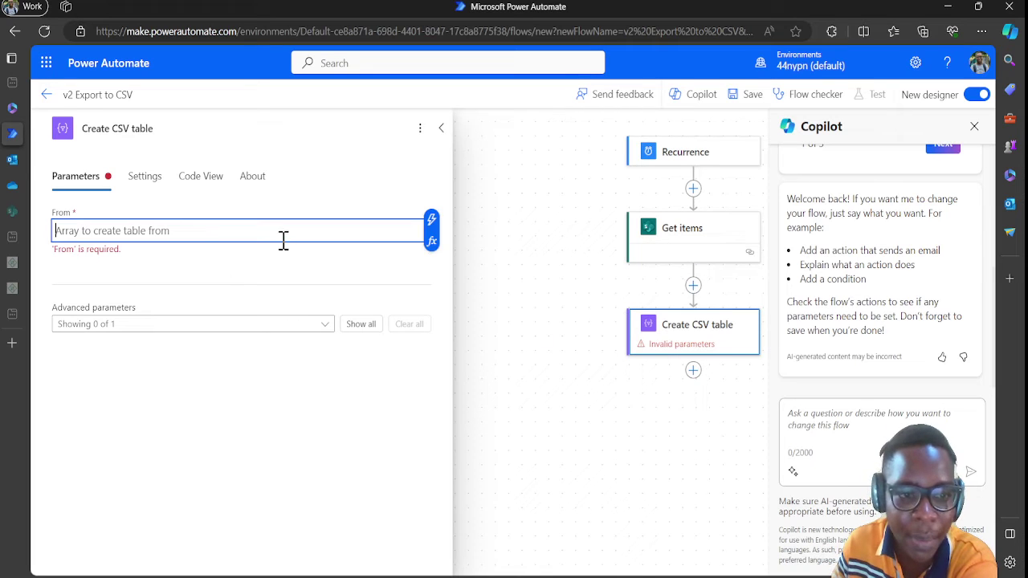
{"action": "left_click", "coordinate": [432, 222]}
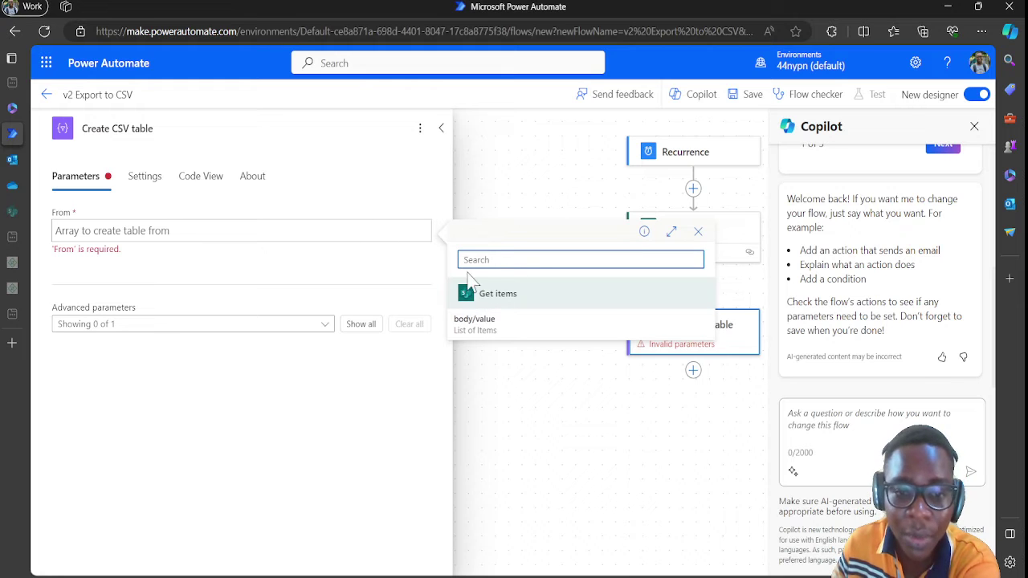
{"action": "left_click", "coordinate": [516, 331]}
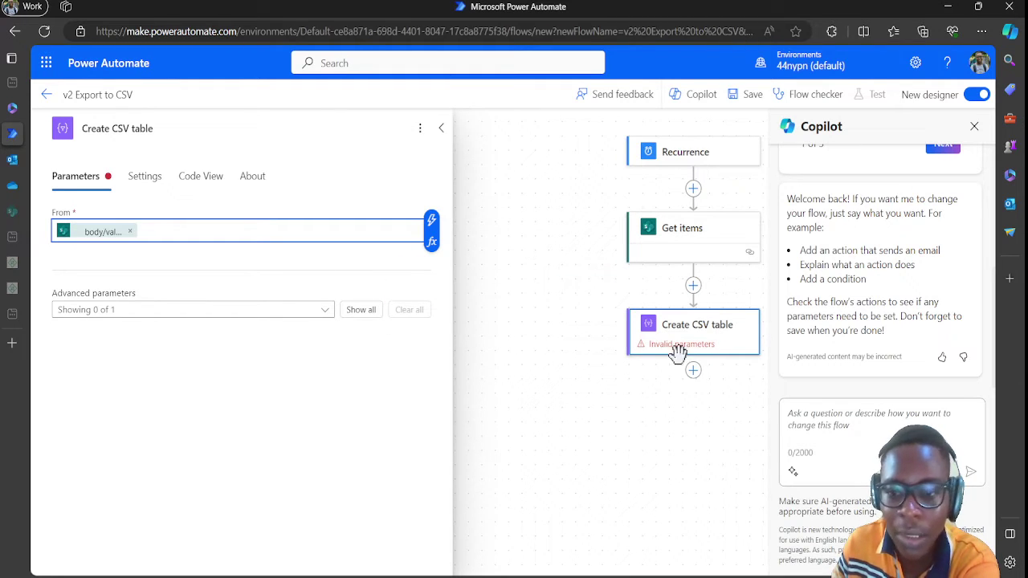
{"action": "left_click", "coordinate": [448, 145]}
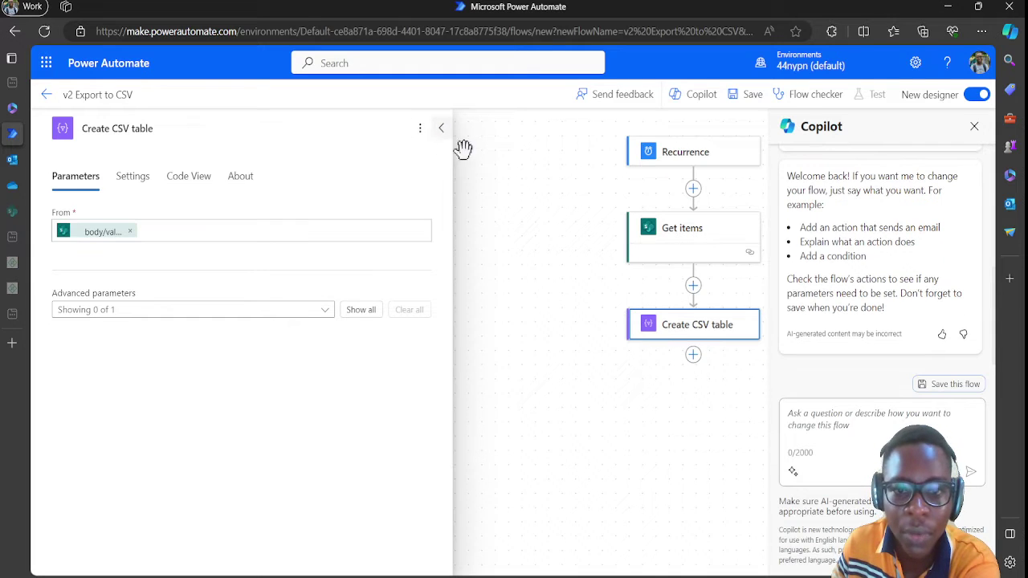
{"action": "left_click", "coordinate": [526, 359]}
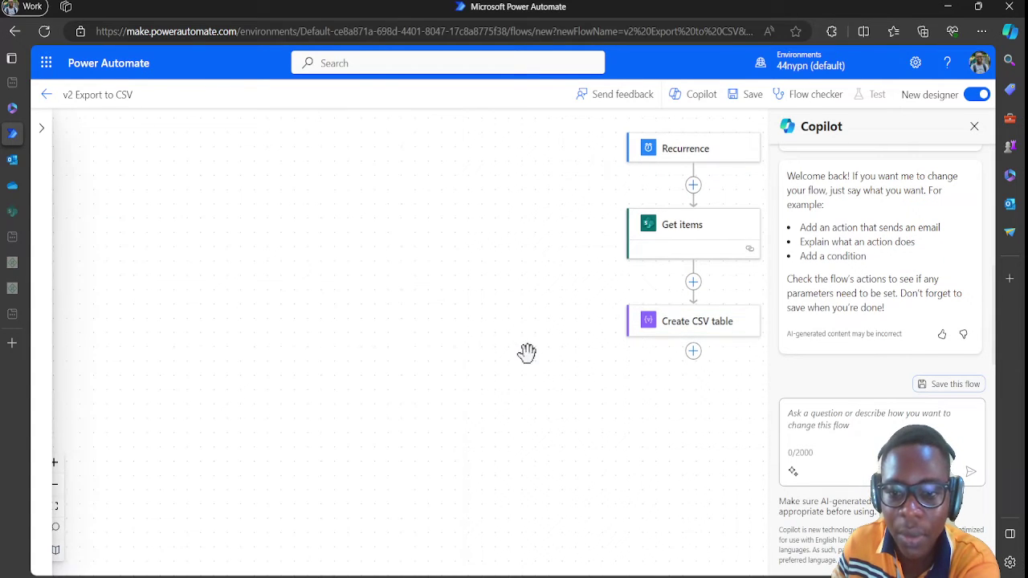
{"action": "left_click_drag", "start_coordinate": [526, 353], "coordinate": [292, 321]}
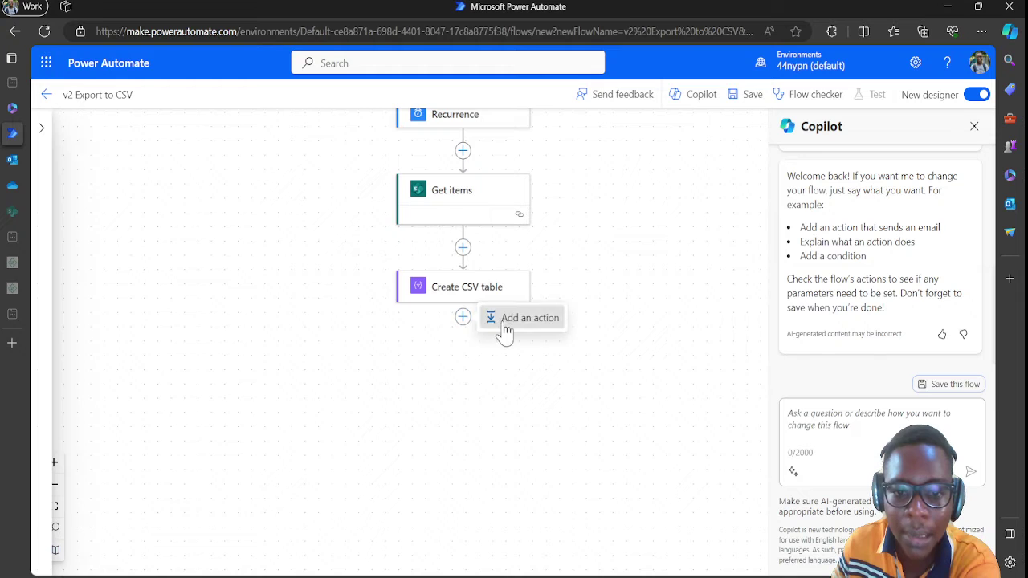
{"action": "left_click", "coordinate": [504, 325]}
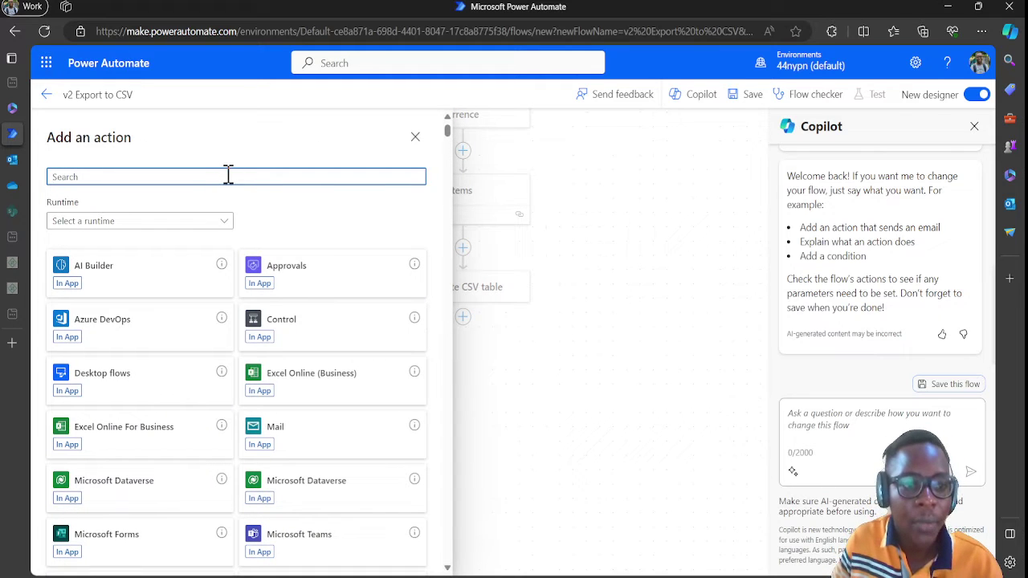
{"action": "left_click", "coordinate": [557, 292]}
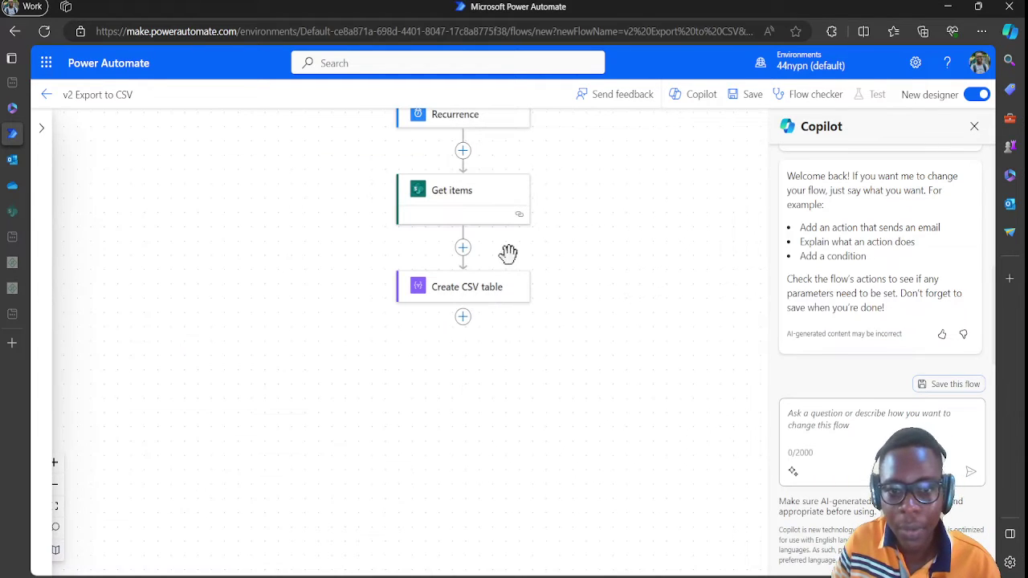
Step: Remove the Get items body/value output from the From input of Create CSV table
{"action": "left_click", "coordinate": [475, 293]}
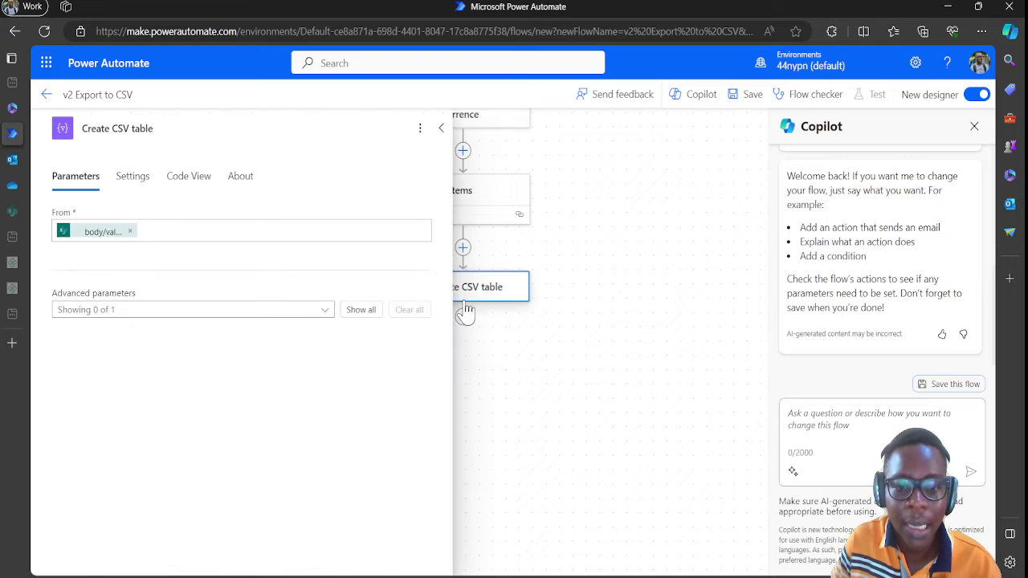
{"action": "left_click", "coordinate": [130, 237]}
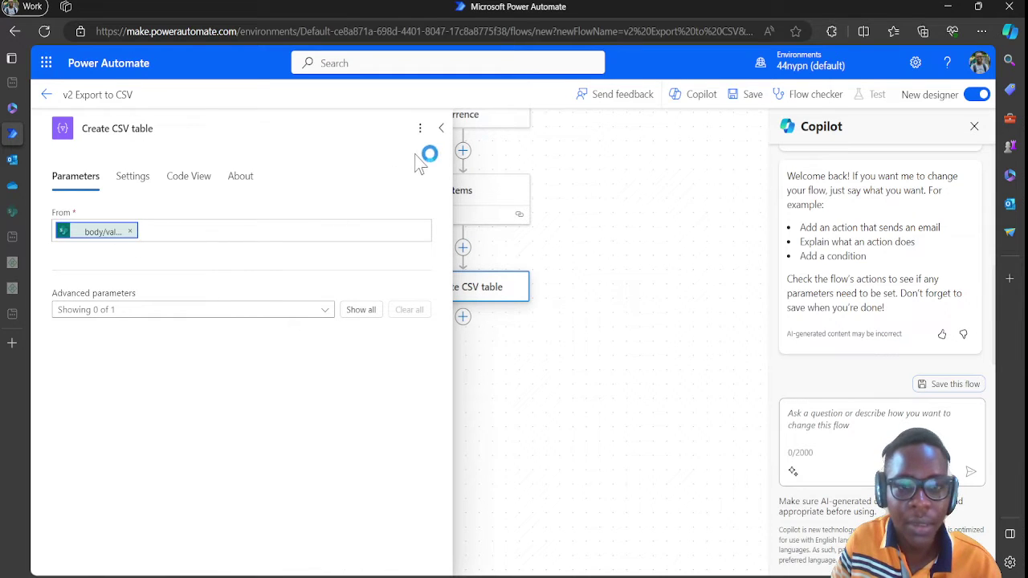
{"action": "key", "text": "BackSpace"}
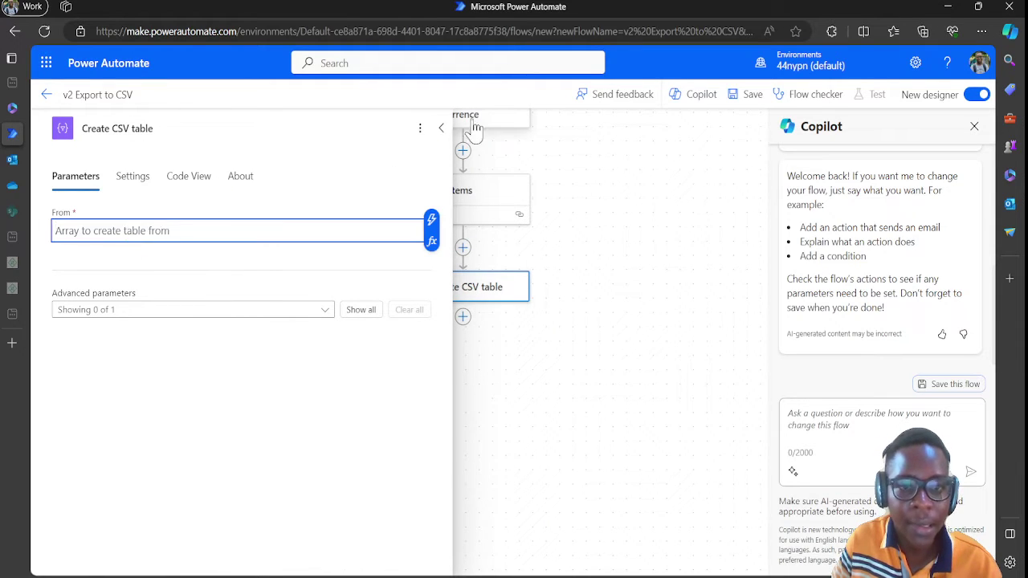
{"action": "left_click", "coordinate": [562, 238]}
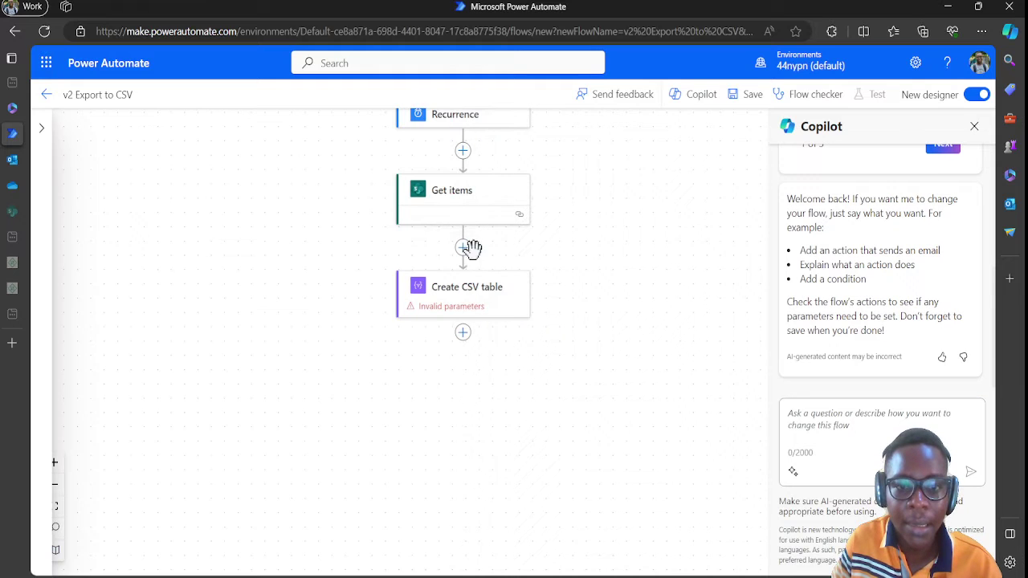
Step: Search the actions for "select" and add the Data Operation Select action between Get items and Create CSV table
{"action": "left_click", "coordinate": [463, 247]}
{"action": "left_click", "coordinate": [528, 237]}
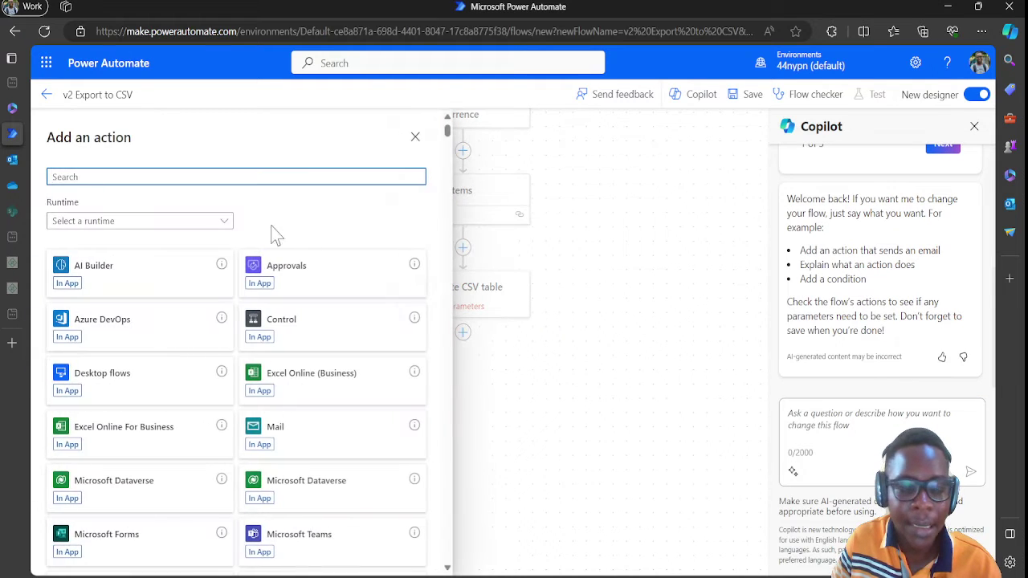
{"action": "type", "text": "select"}
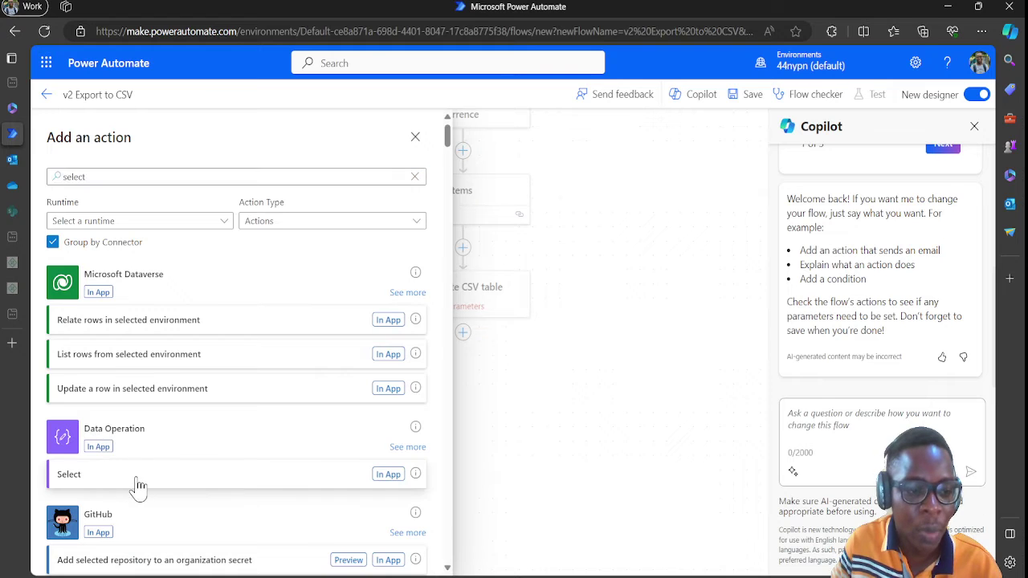
{"action": "left_click", "coordinate": [137, 480]}
Step: Set the From input of the Select action to the body/value output of Get items
{"action": "left_click", "coordinate": [262, 229]}
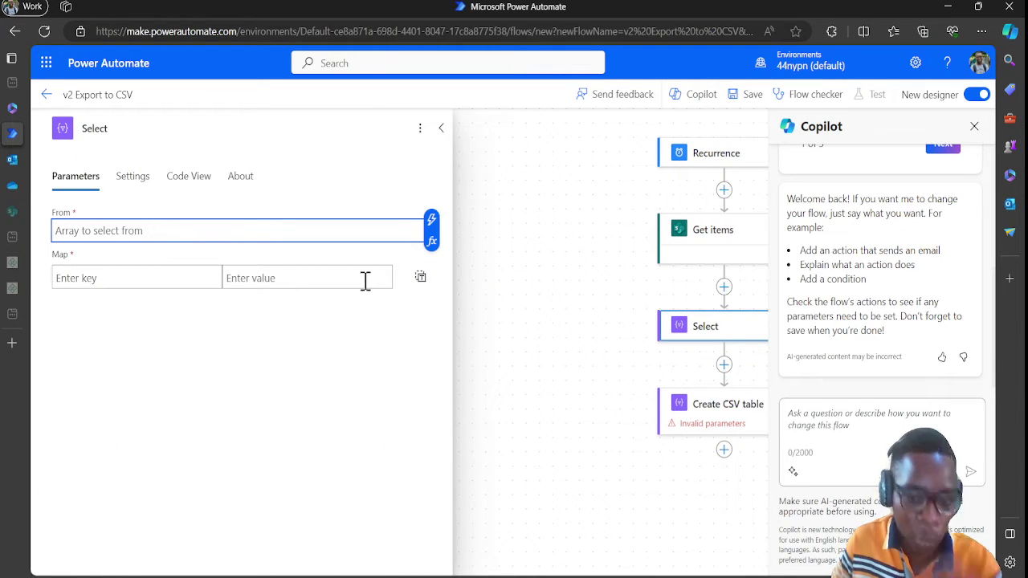
{"action": "left_click", "coordinate": [432, 220]}
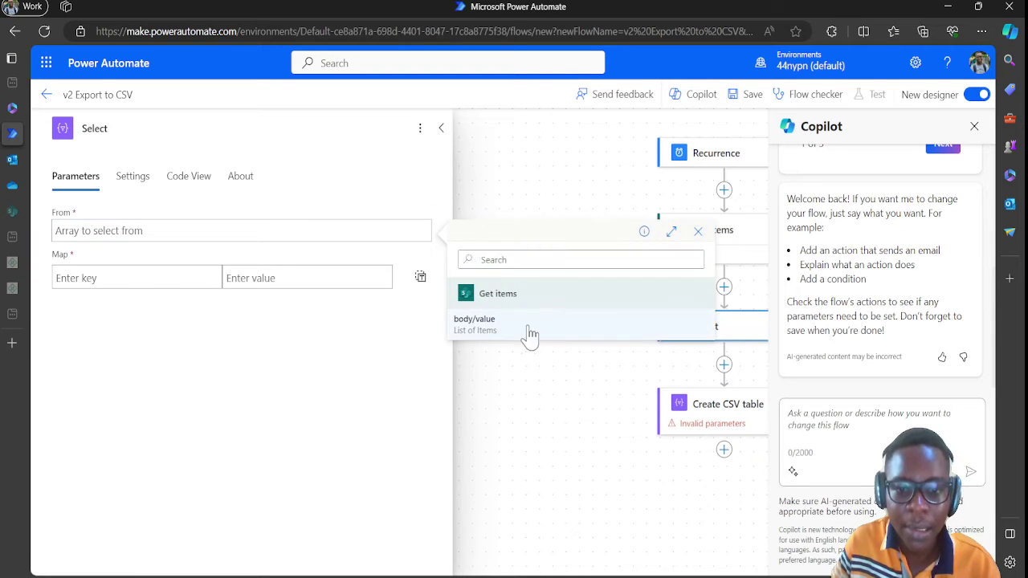
{"action": "left_click", "coordinate": [534, 332]}
Step: Map the key Timestamp to the Title column of Get items in the Select action
{"action": "left_click", "coordinate": [137, 280]}
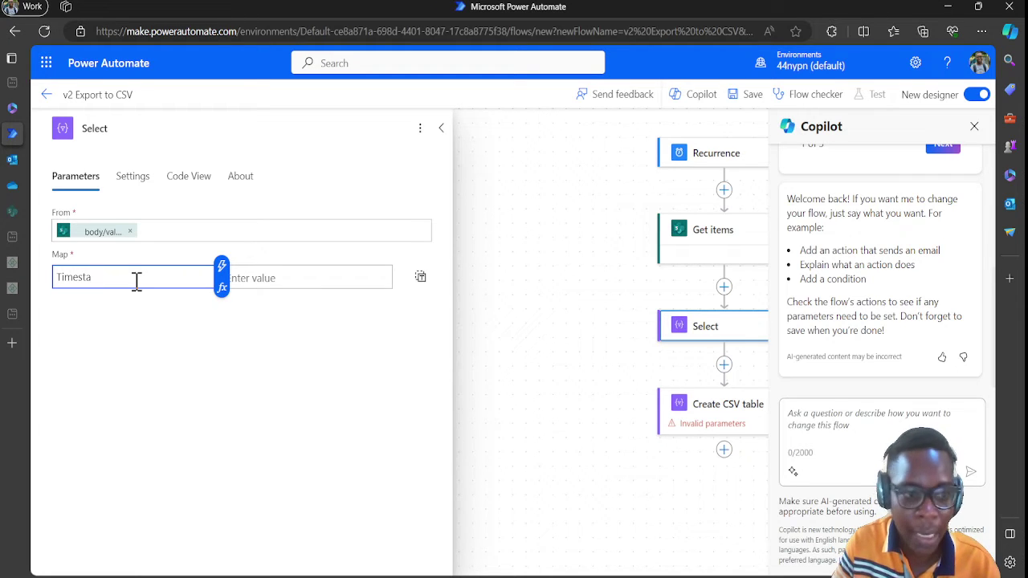
{"action": "type", "text": "Timestamp"}
{"action": "key", "text": "Tab"}
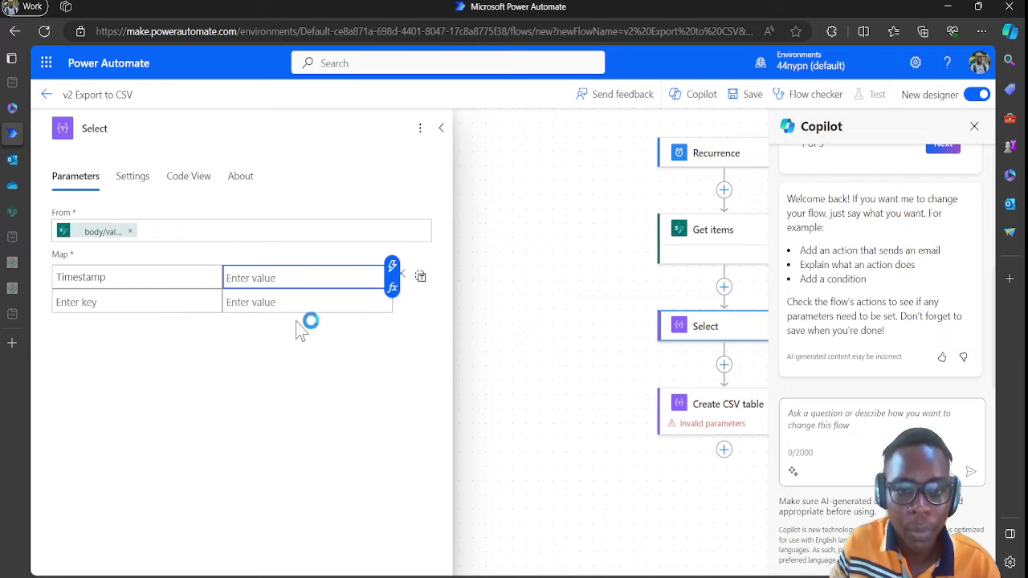
{"action": "left_click", "coordinate": [393, 268]}
{"action": "left_click", "coordinate": [468, 500]}
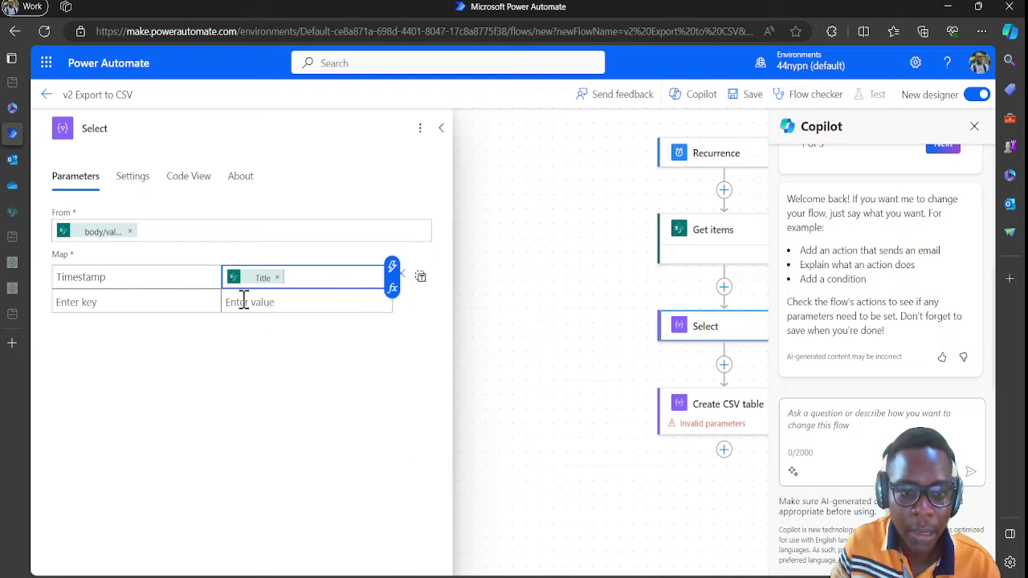
Step: Map the key Full Name to the Full Name column of Get items in the Select action
{"action": "left_click", "coordinate": [211, 302]}
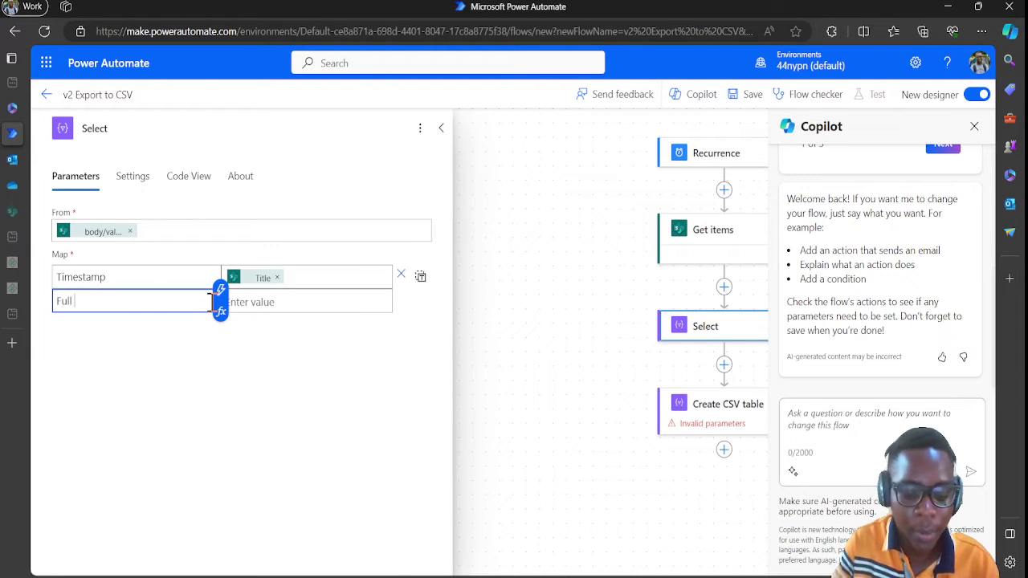
{"action": "key", "text": "Tab"}
{"action": "left_click", "coordinate": [392, 291]}
{"action": "left_click", "coordinate": [551, 558]}
Step: Enter Email as the third key in the Select action's map
{"action": "left_click", "coordinate": [164, 326]}
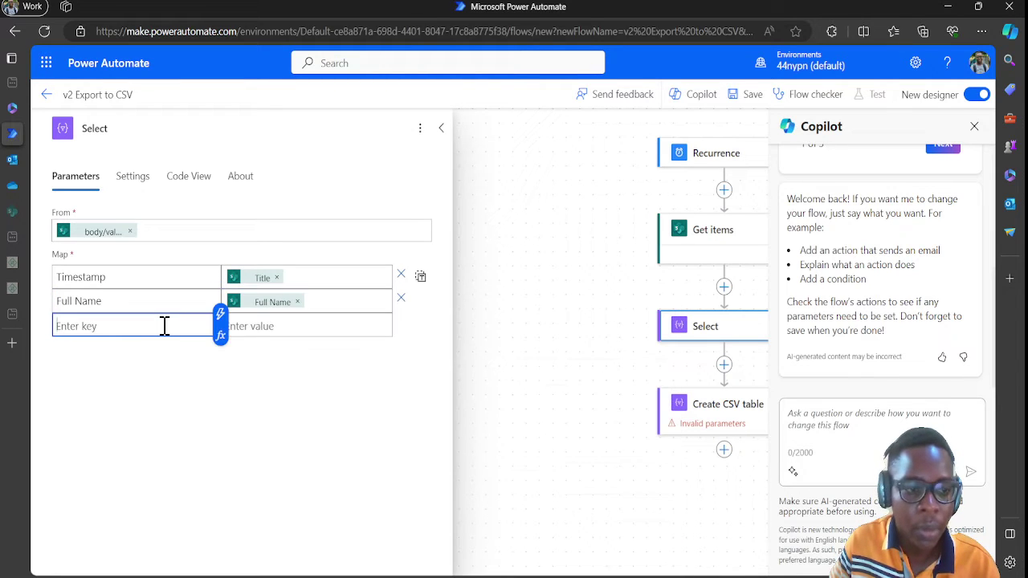
{"action": "type", "text": "Email"}
{"action": "left_click", "coordinate": [220, 314]}
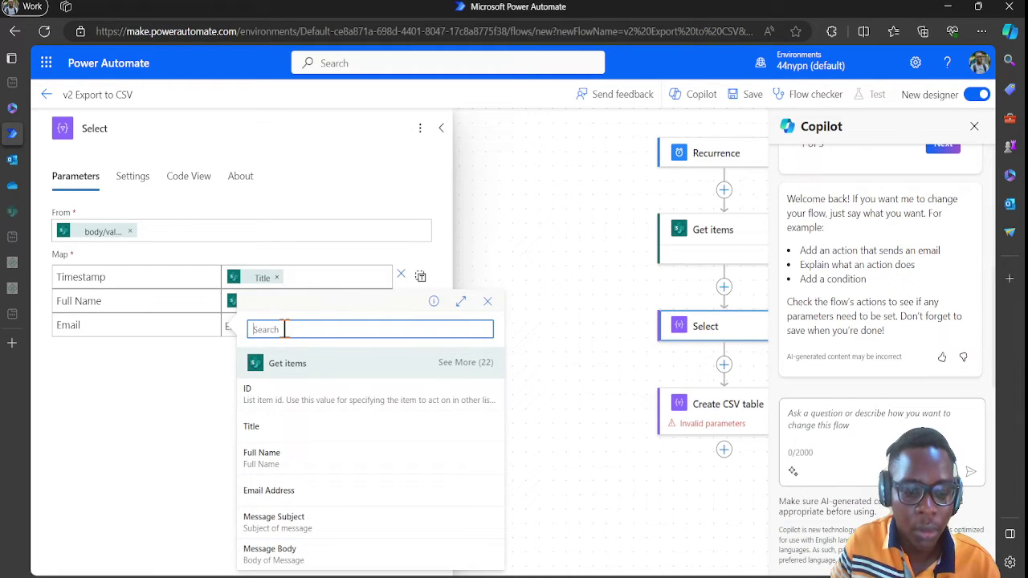
{"action": "type", "text": "e"}
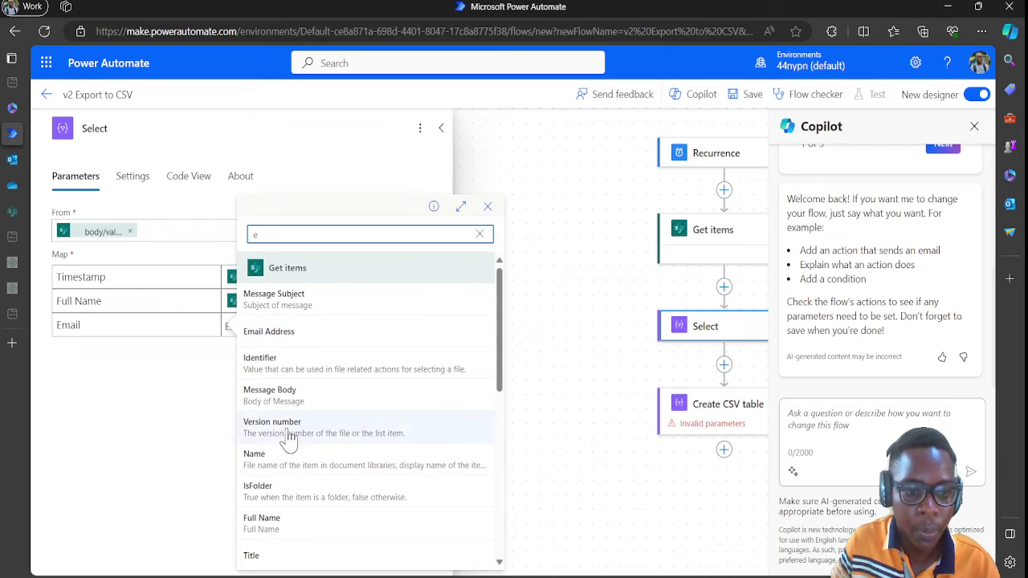
{"action": "left_click", "coordinate": [291, 334]}
{"action": "left_click", "coordinate": [265, 326]}
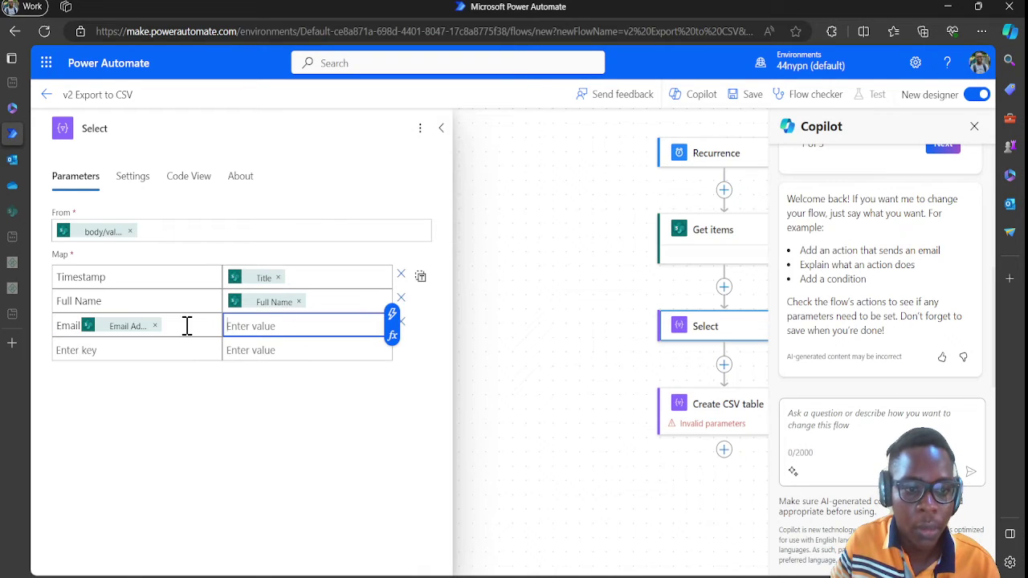
{"action": "left_click", "coordinate": [156, 326]}
Step: Set the value of the Email key to the Email Address column of Get items
{"action": "left_click", "coordinate": [293, 331]}
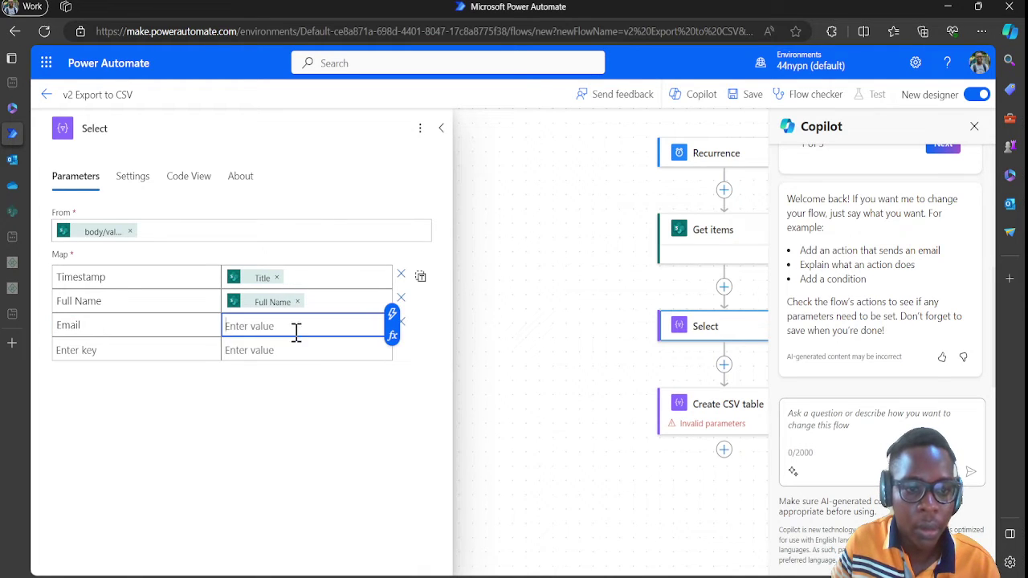
{"action": "left_click", "coordinate": [392, 314]}
{"action": "type", "text": "em"}
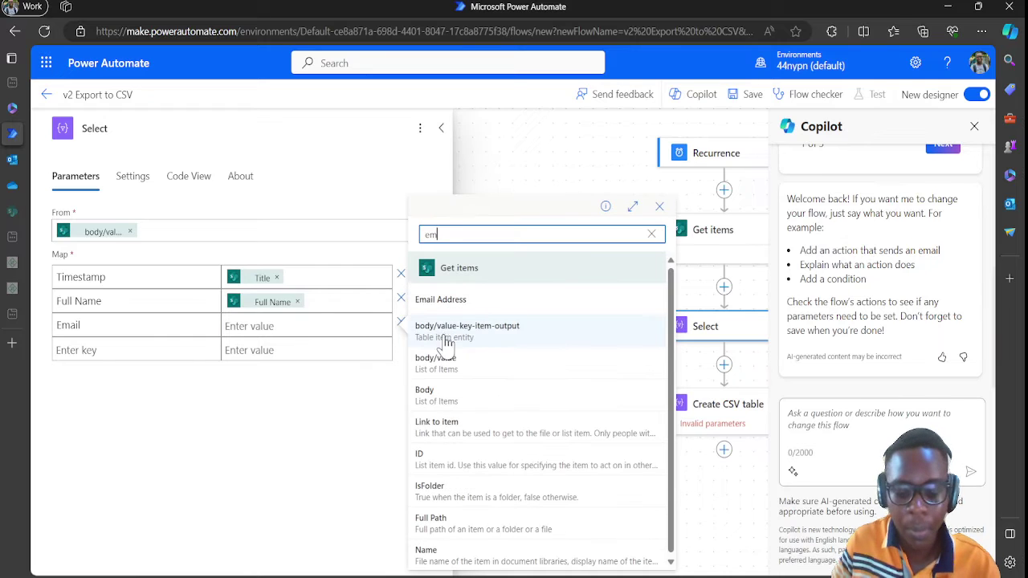
{"action": "left_click", "coordinate": [454, 307]}
Step: Map the key Subject to the Message Subject column of Get items in the Select action
{"action": "left_click", "coordinate": [150, 349]}
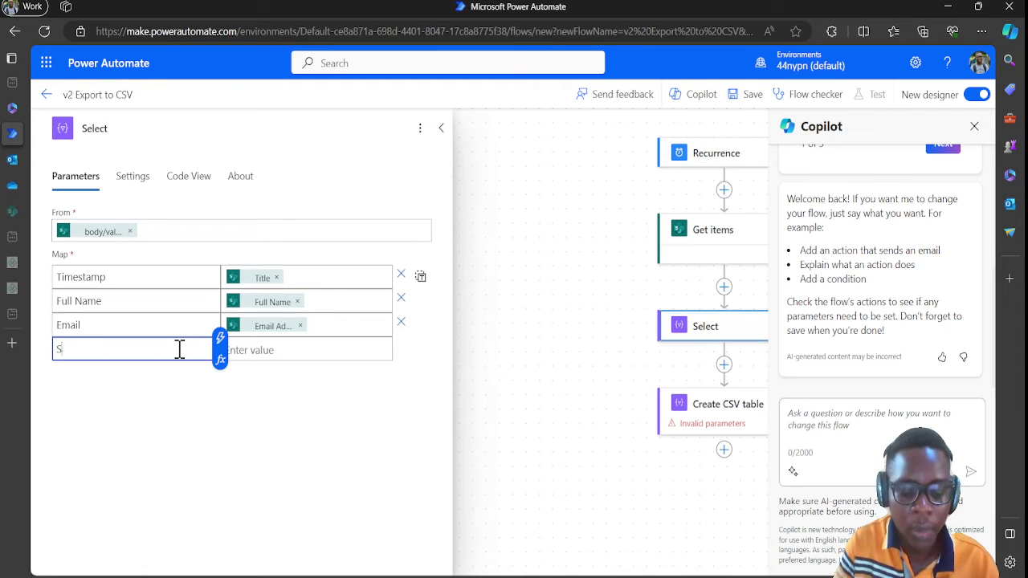
{"action": "key", "text": "Tab"}
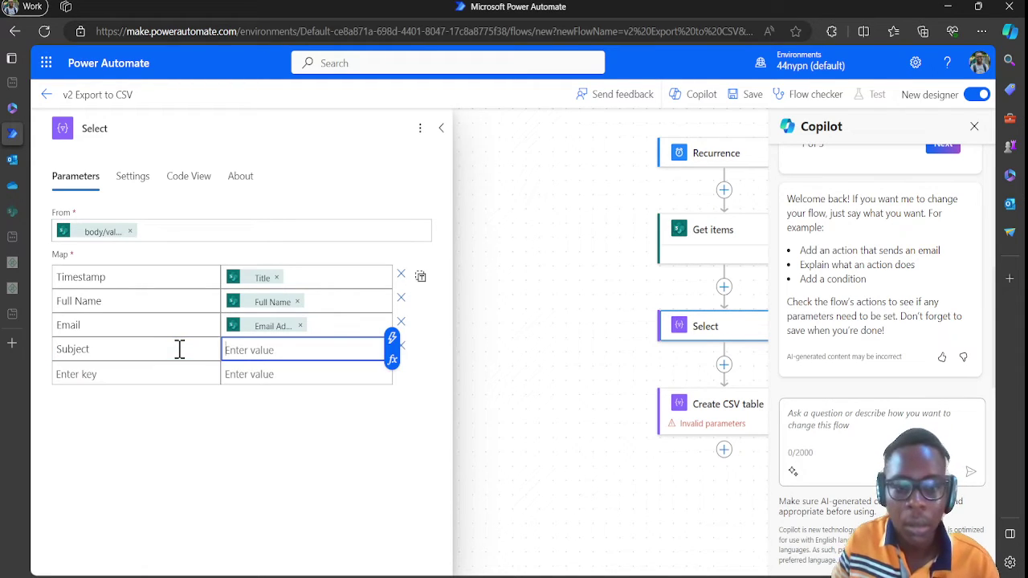
{"action": "left_click", "coordinate": [390, 338]}
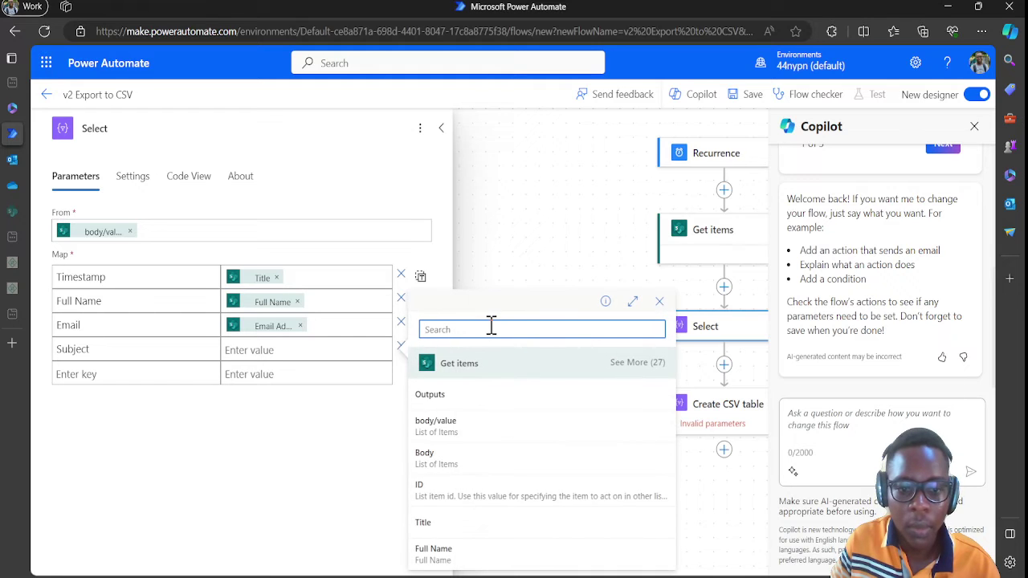
{"action": "type", "text": "sub"}
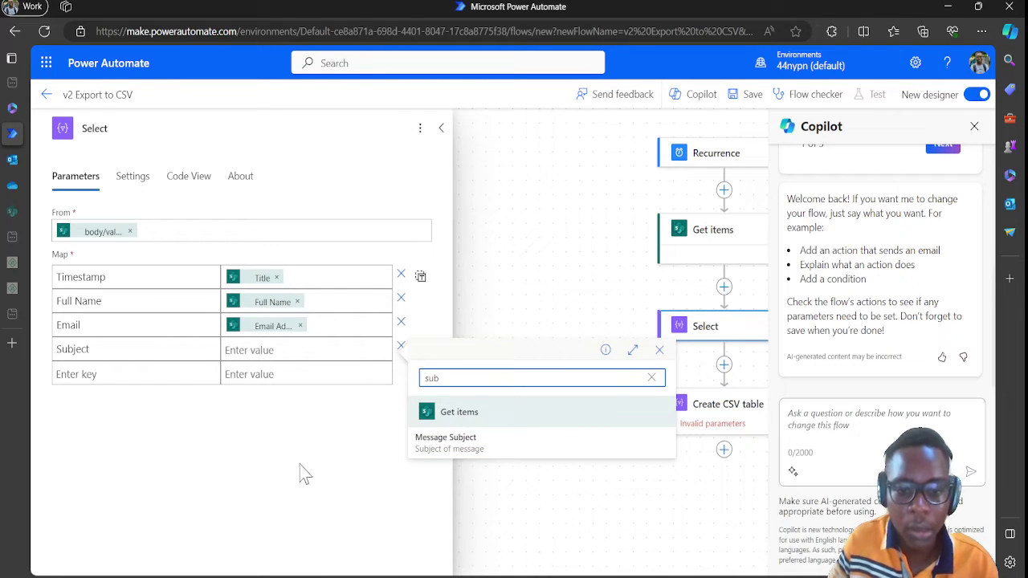
{"action": "left_click", "coordinate": [461, 441]}
Step: Map the key Body/Message to the Message Body column of Get items in the Select action and close its settings
{"action": "left_click", "coordinate": [118, 374]}
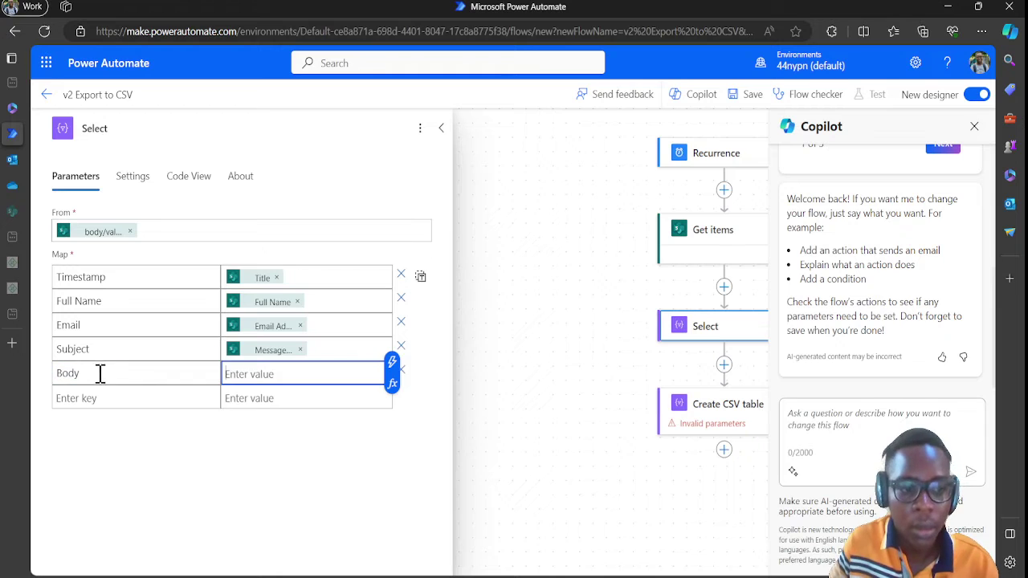
{"action": "type", "text": "Body/Message"}
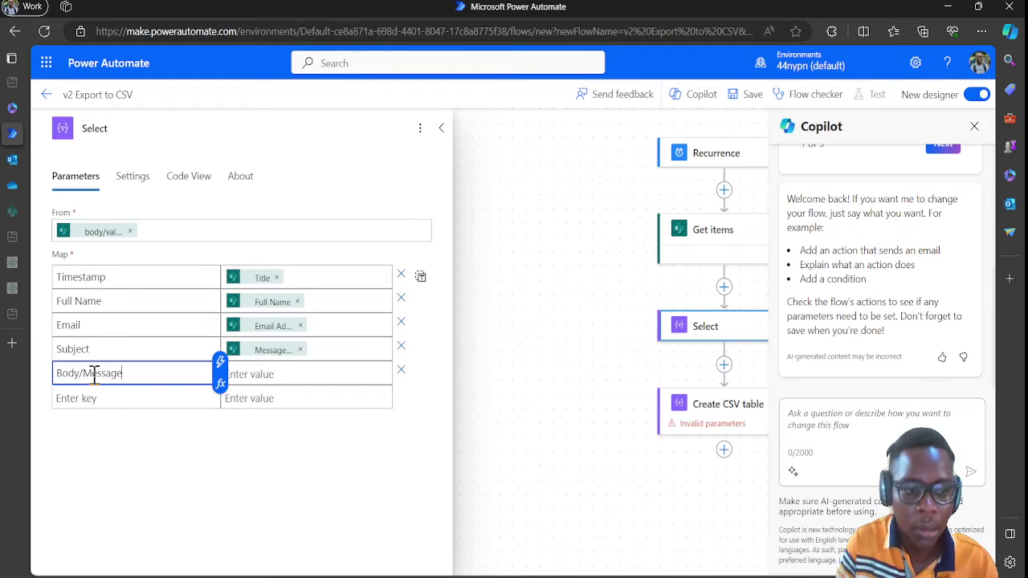
{"action": "key", "text": "Tab"}
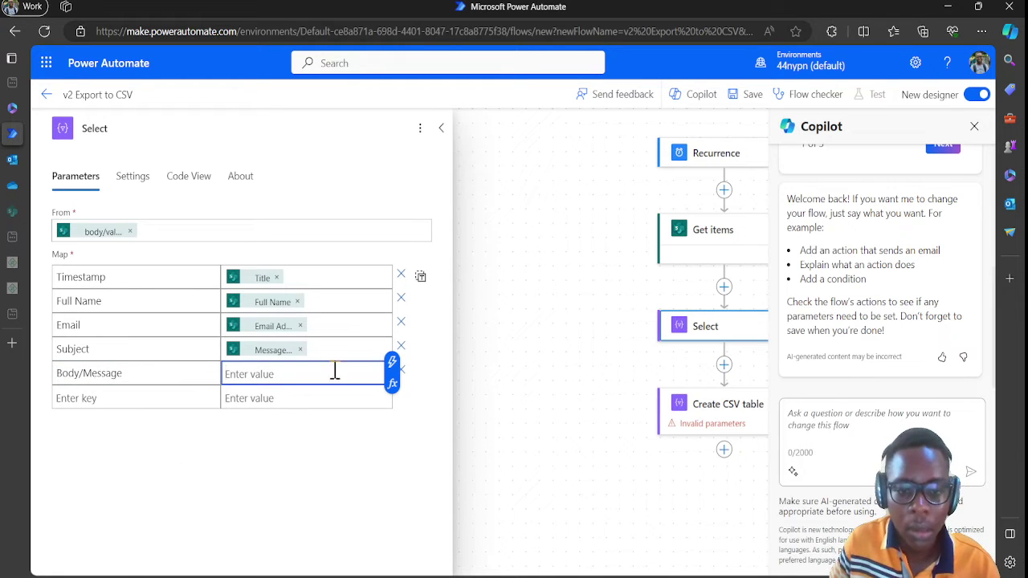
{"action": "left_click", "coordinate": [392, 363]}
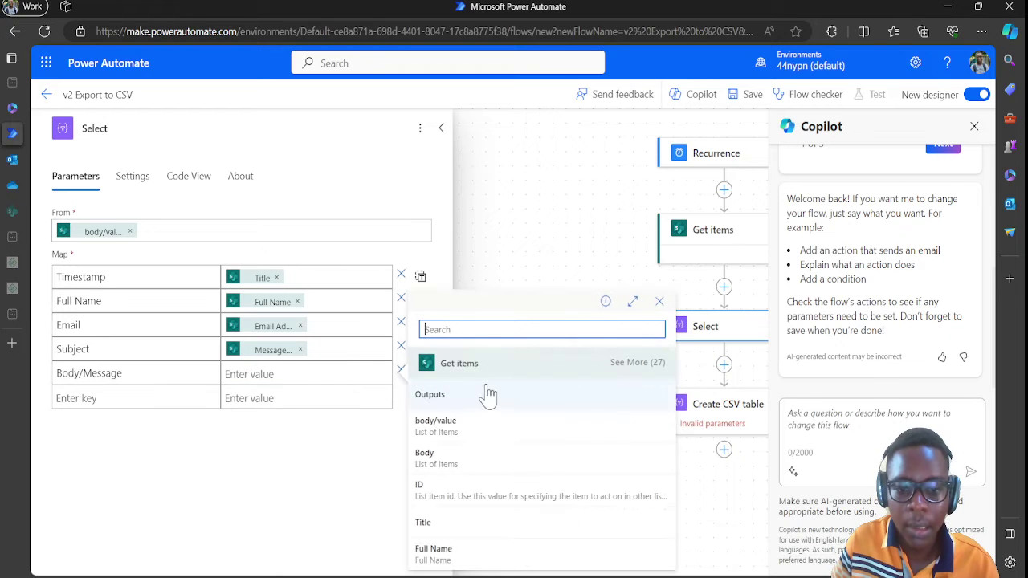
{"action": "type", "text": "mess"}
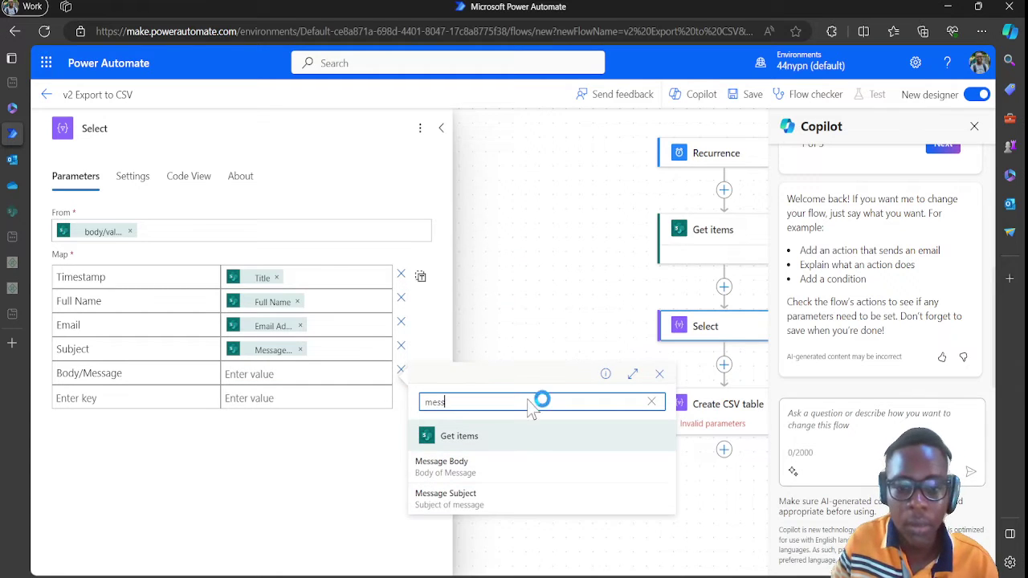
{"action": "left_click", "coordinate": [474, 470]}
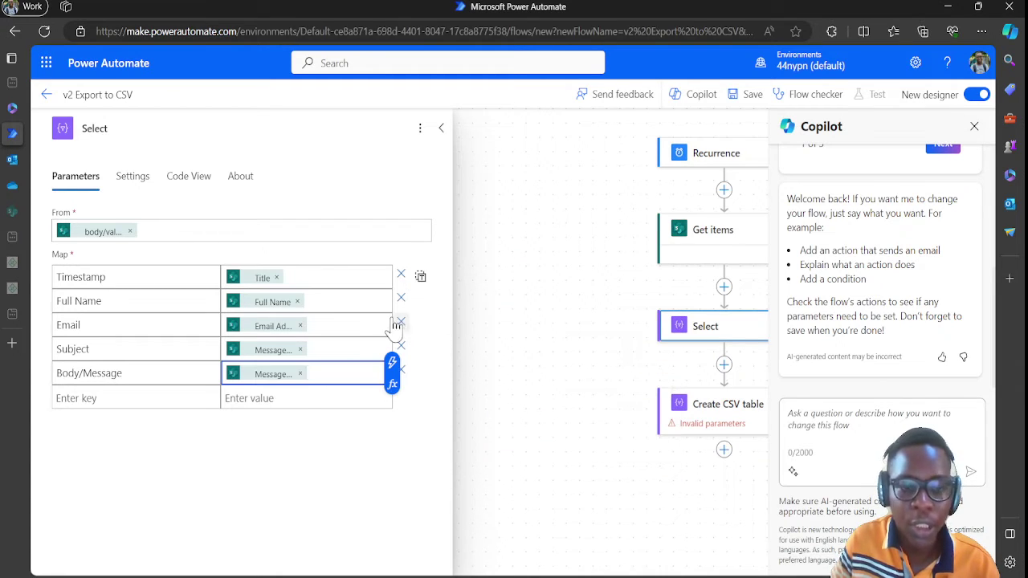
{"action": "left_click", "coordinate": [555, 253]}
{"action": "left_click", "coordinate": [443, 130]}
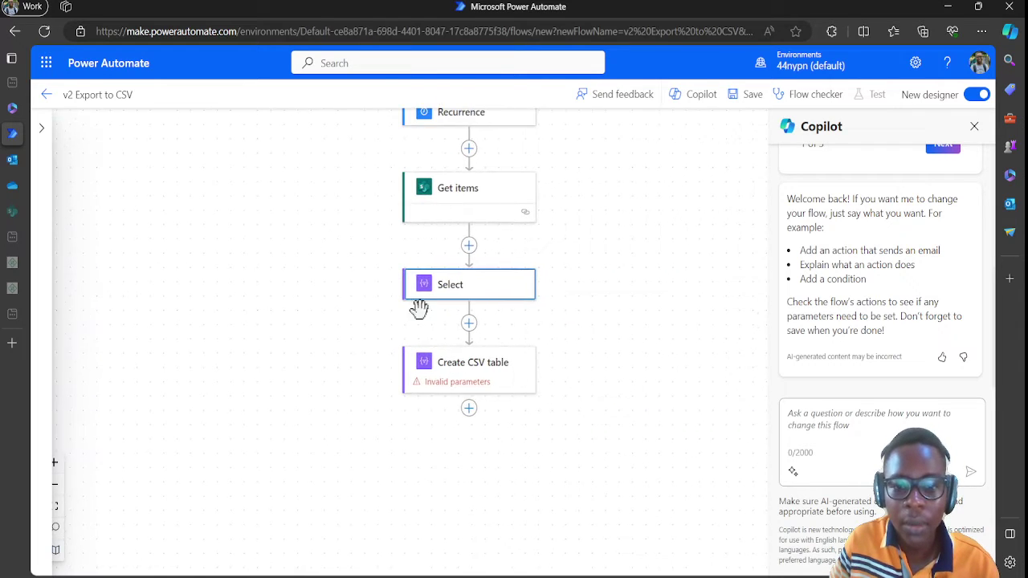
Step: Set the From input of the Create CSV table action to the Output of Select
{"action": "left_click", "coordinate": [485, 383]}
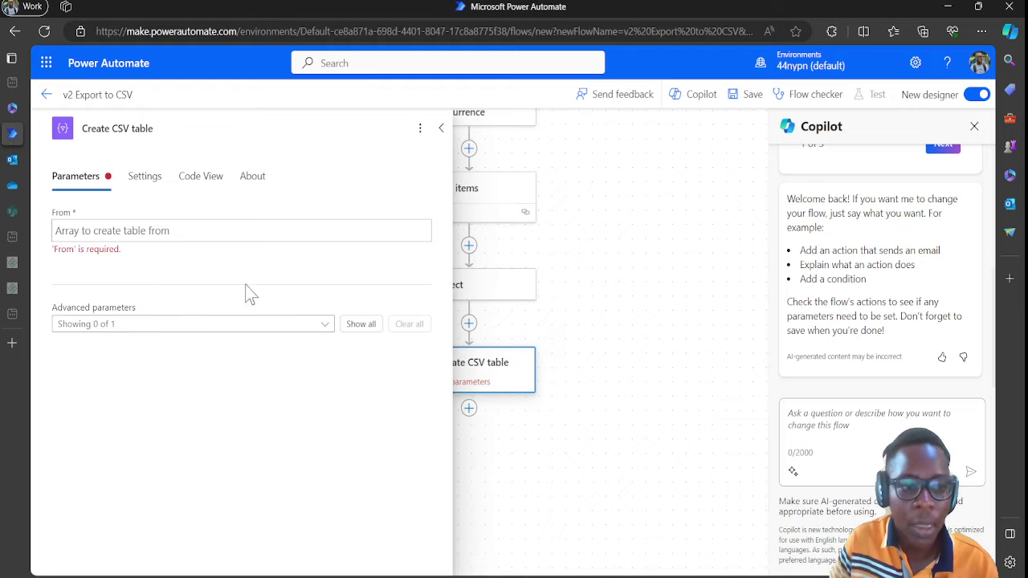
{"action": "left_click", "coordinate": [294, 235]}
{"action": "left_click", "coordinate": [435, 220]}
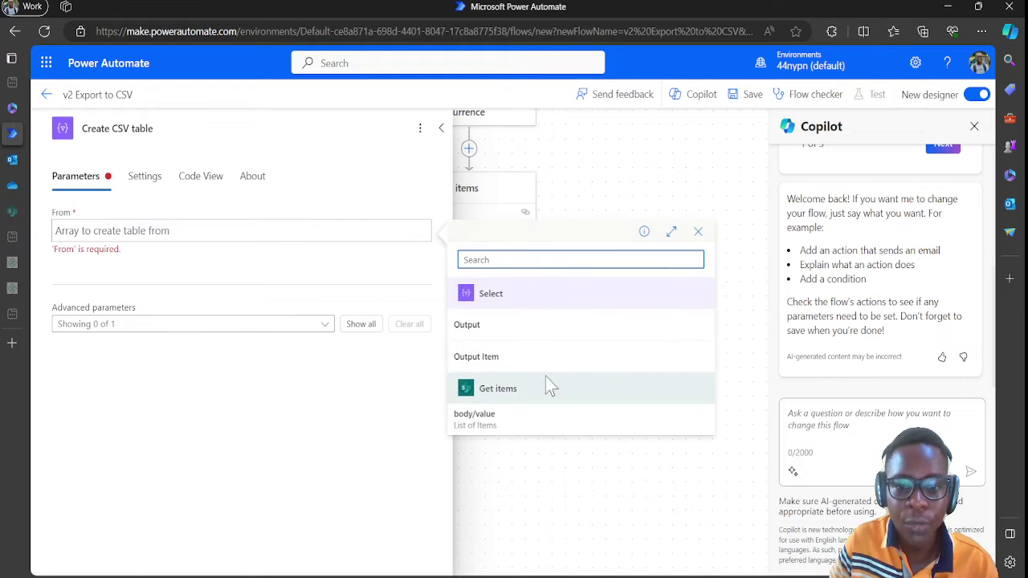
{"action": "left_click", "coordinate": [499, 323]}
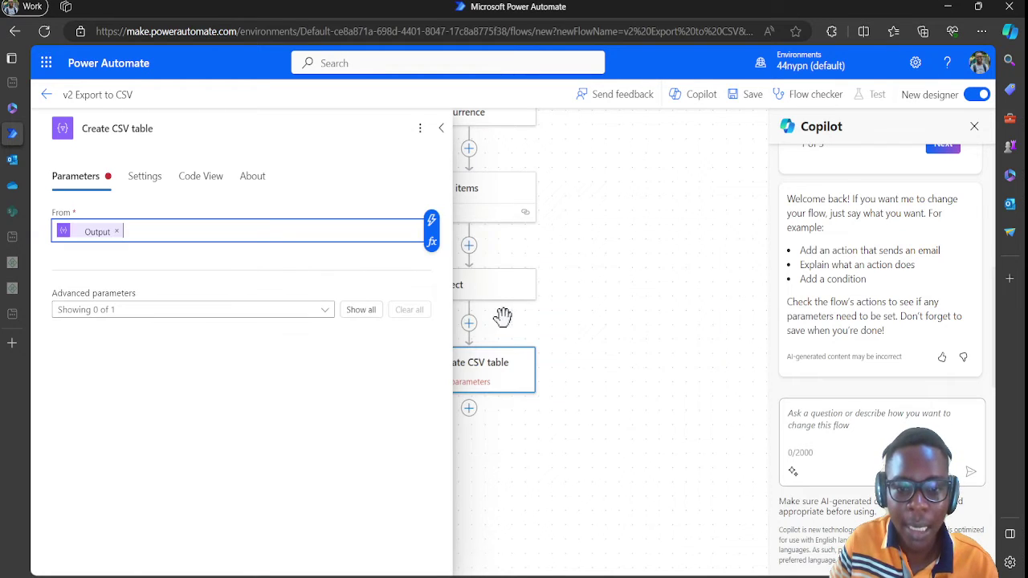
{"action": "left_click", "coordinate": [441, 127]}
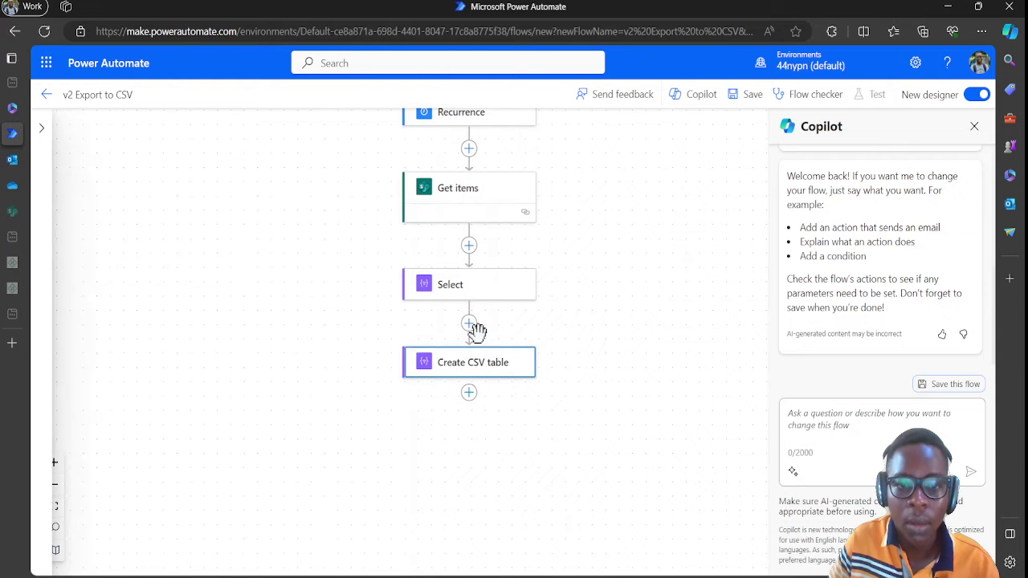
Step: Add a OneDrive for Business Create file action after the Create CSV table action
{"action": "left_click", "coordinate": [467, 397]}
{"action": "left_click", "coordinate": [514, 395]}
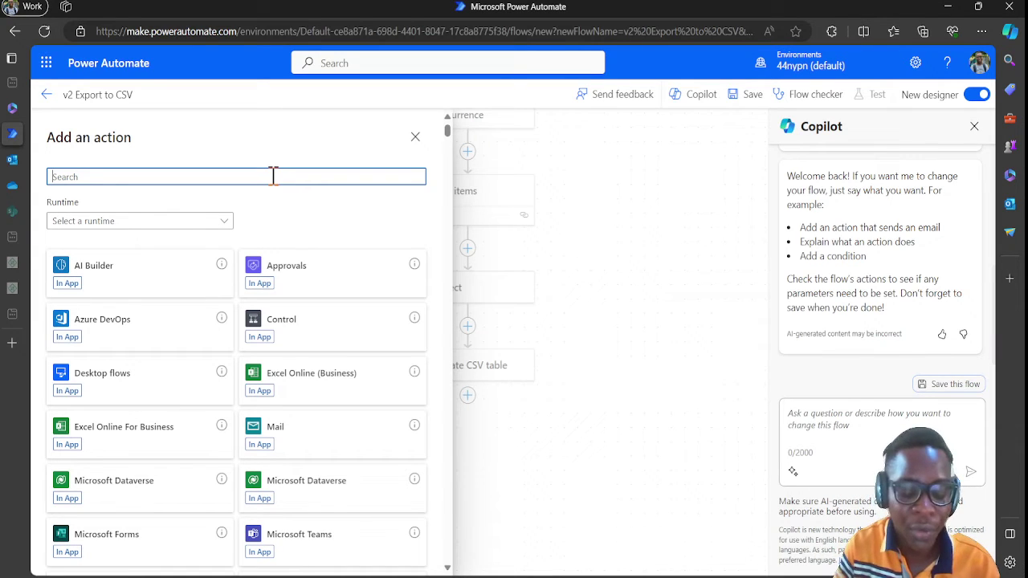
{"action": "type", "text": "c"}
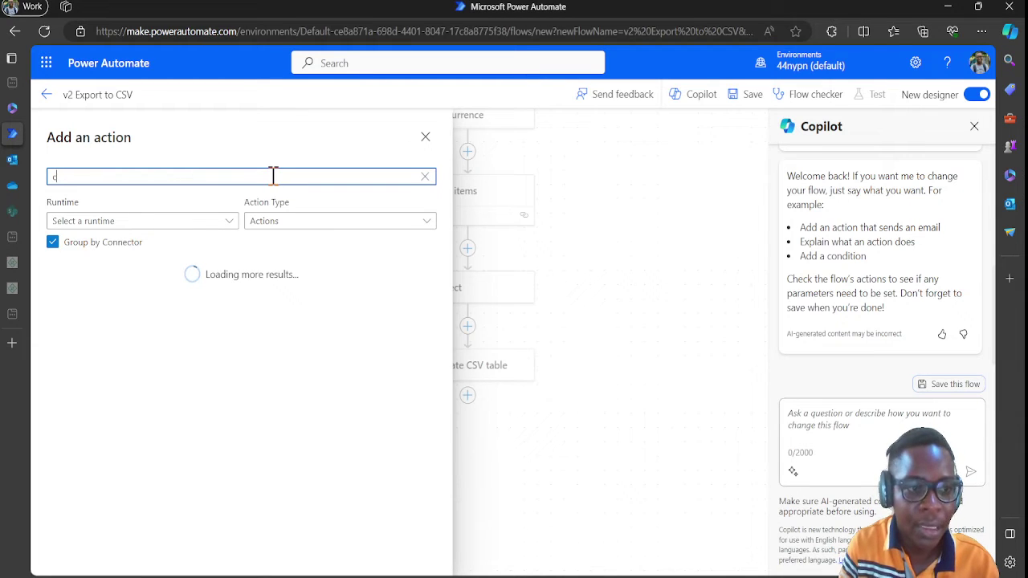
{"action": "type", "text": "r"}
{"action": "key", "text": "BackSpace"}
{"action": "key", "text": "BackSpace"}
{"action": "type", "text": "onedrive"}
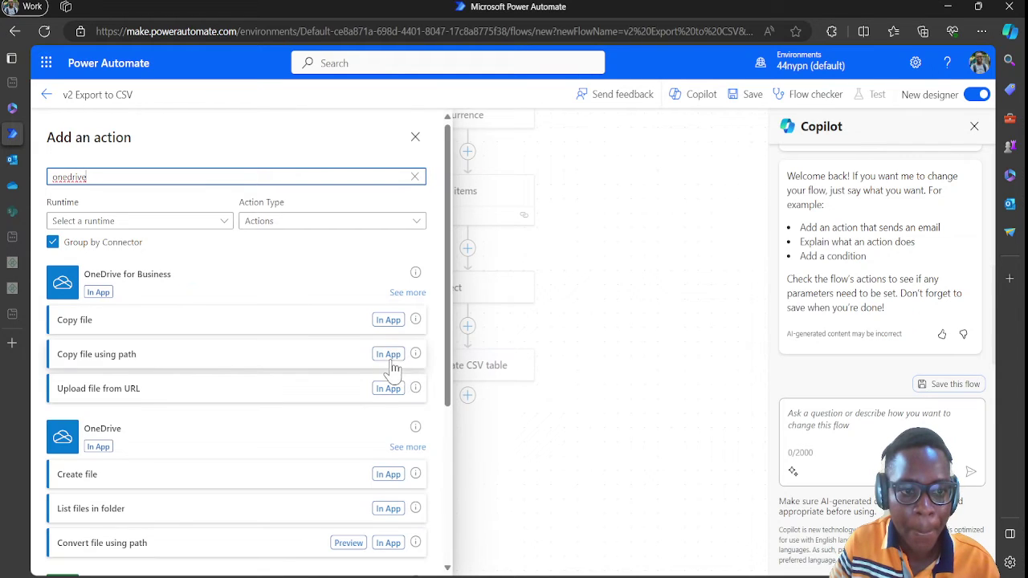
{"action": "left_click", "coordinate": [406, 293]}
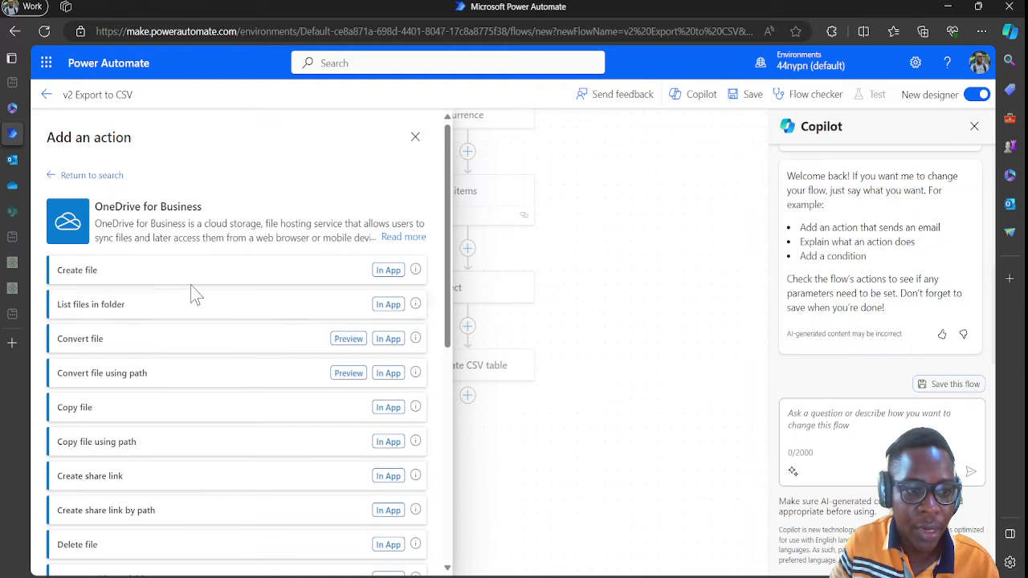
{"action": "left_click", "coordinate": [229, 273]}
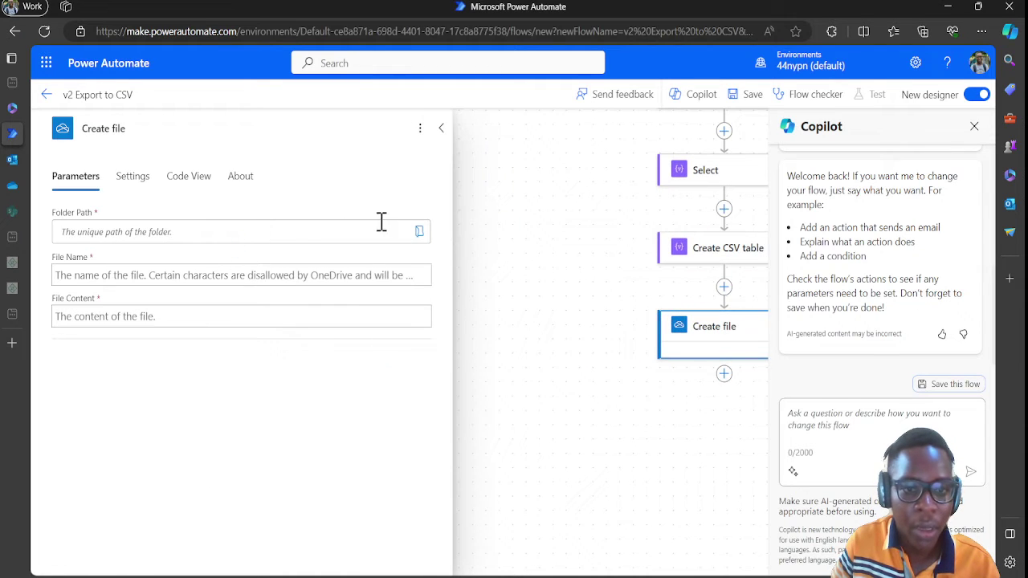
Step: Set the Create file action's folder path to /Power Automate Excel files and its file name to StudentList.csv
{"action": "left_click", "coordinate": [419, 233]}
{"action": "left_click", "coordinate": [659, 298]}
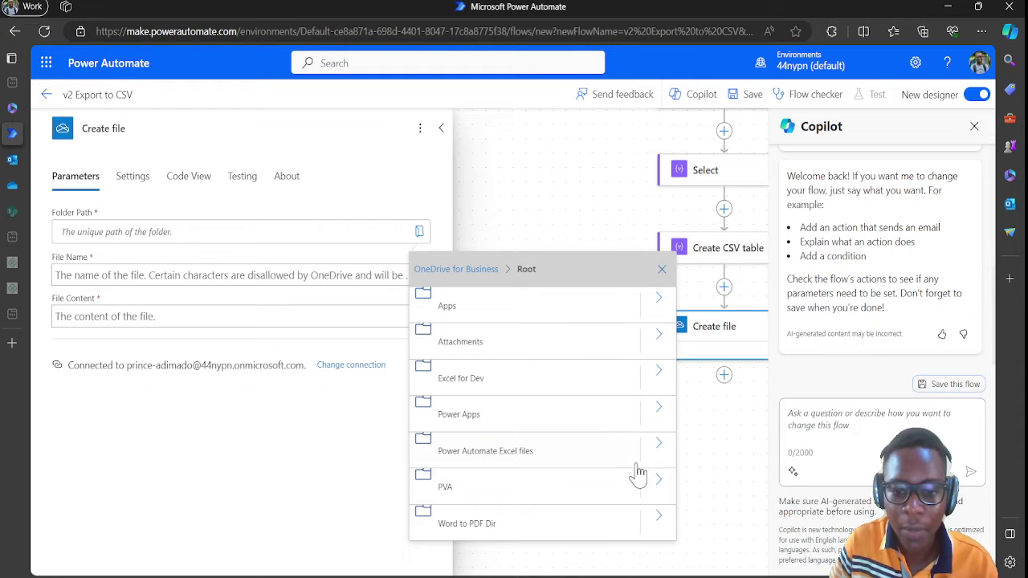
{"action": "left_click", "coordinate": [540, 450]}
{"action": "left_click", "coordinate": [291, 281]}
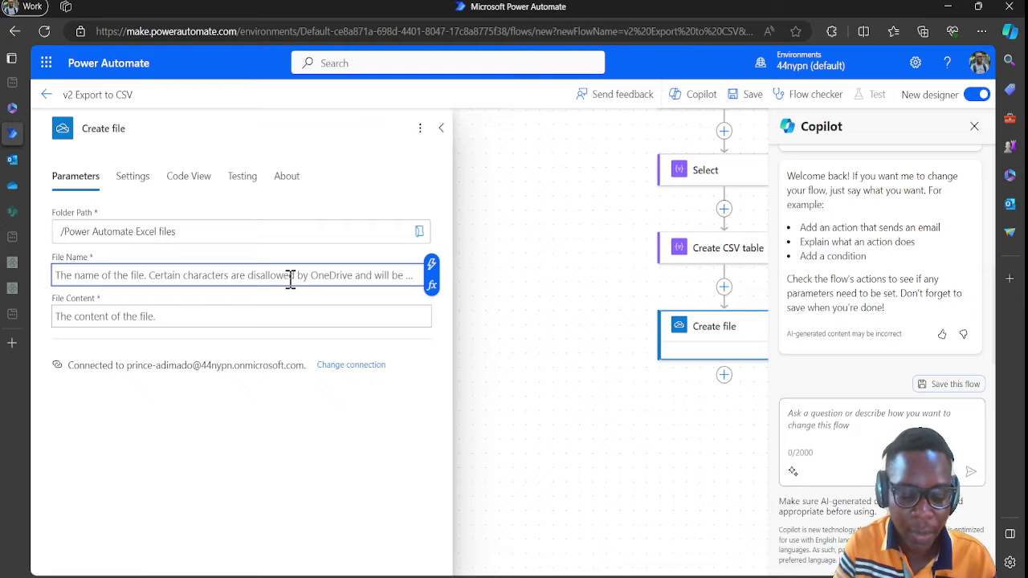
{"action": "type", "text": "StudentList.csv"}
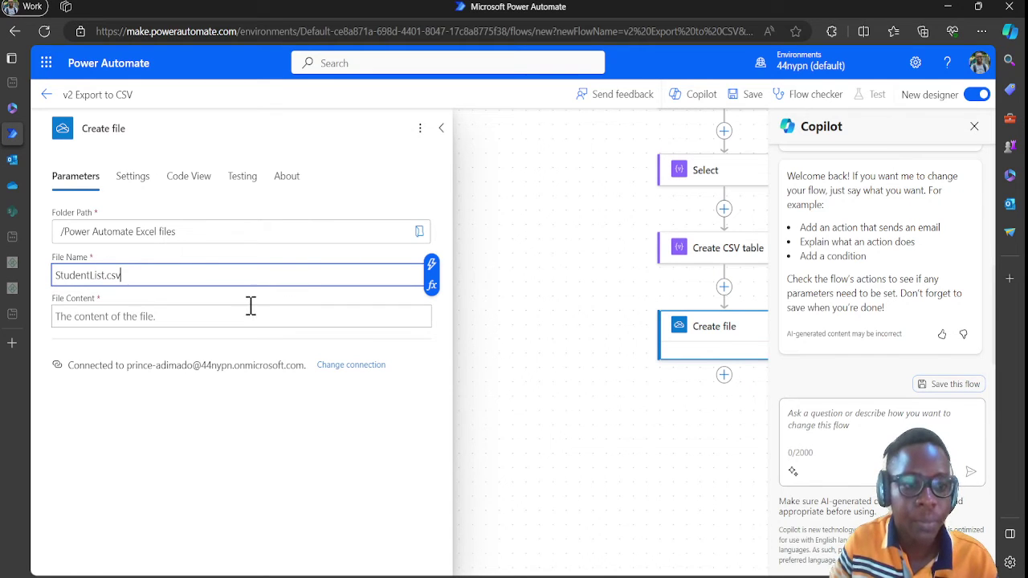
Step: Set the file content of the Create file action to the Output of Create CSV table
{"action": "left_click", "coordinate": [249, 309]}
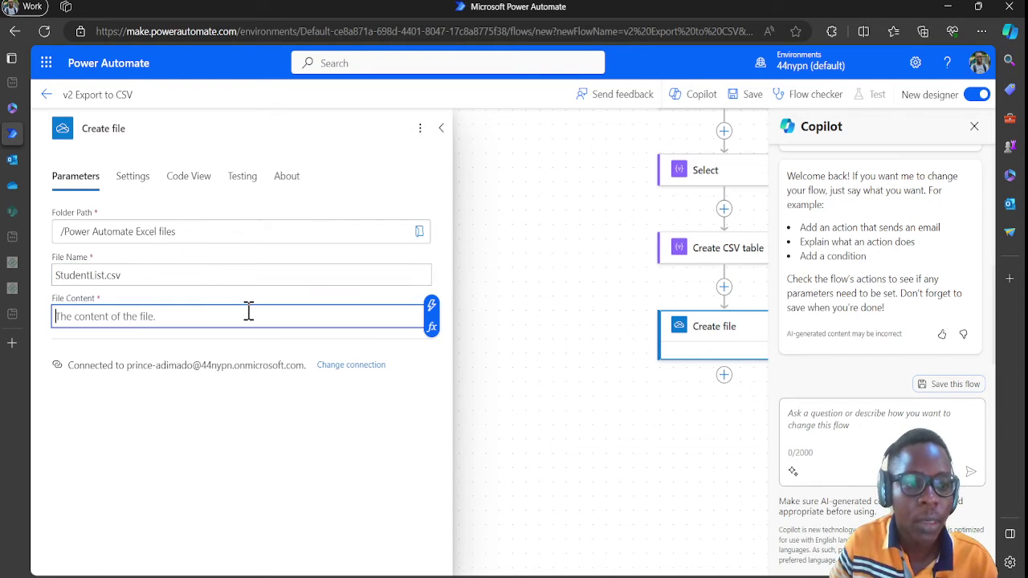
{"action": "left_click", "coordinate": [431, 311]}
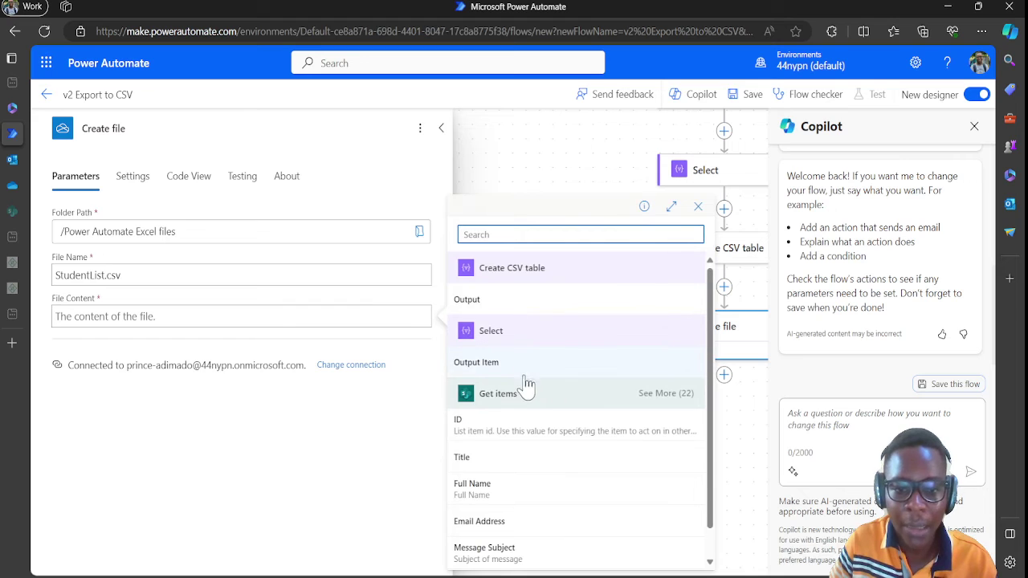
{"action": "left_click", "coordinate": [530, 298]}
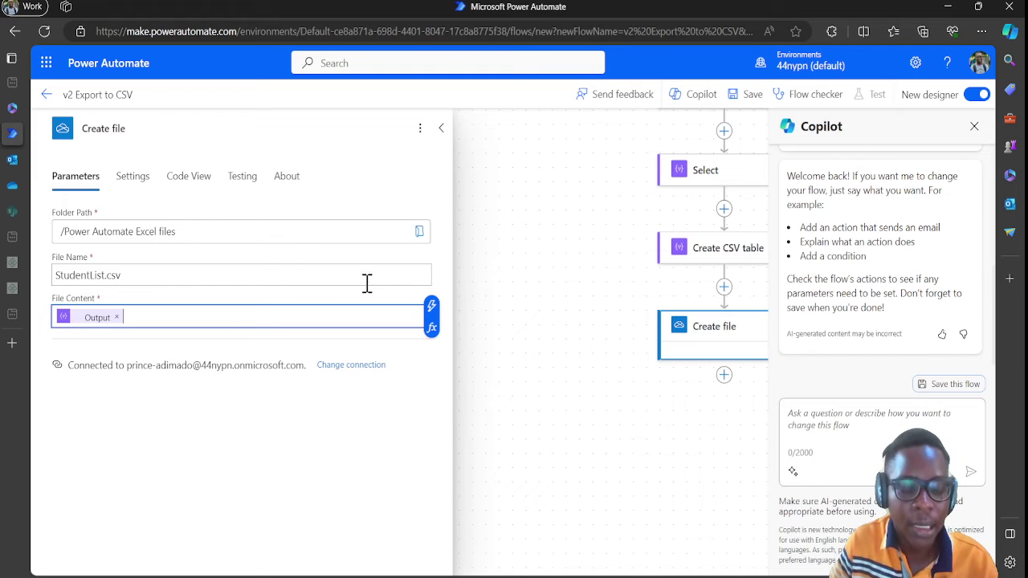
{"action": "left_click", "coordinate": [501, 214]}
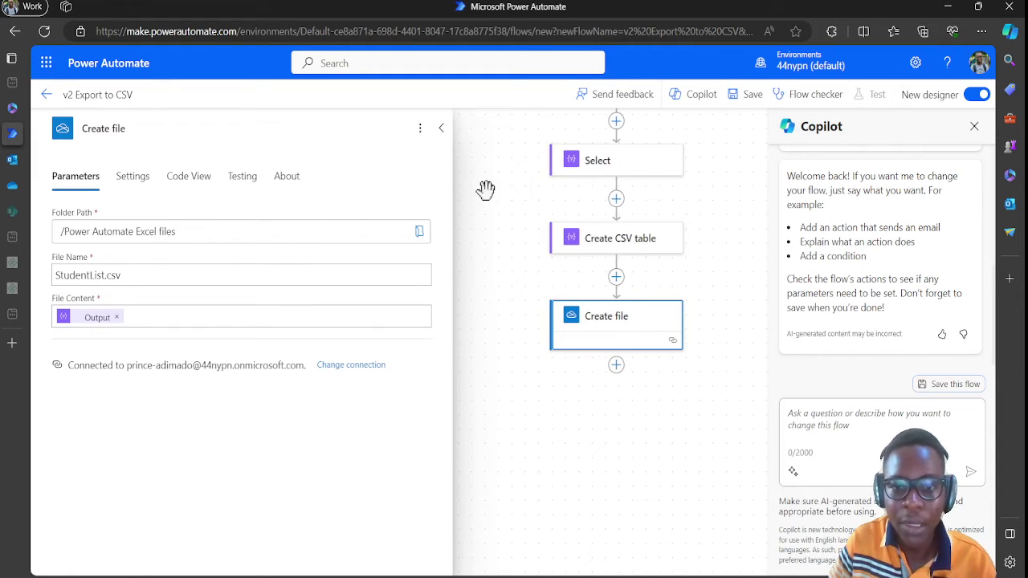
{"action": "left_click", "coordinate": [441, 129]}
Step: Set the Recurrence trigger's start time to 2024-02-16T15:11:00.000Z and save the flow
{"action": "left_click_drag", "start_coordinate": [487, 191], "coordinate": [432, 429]}
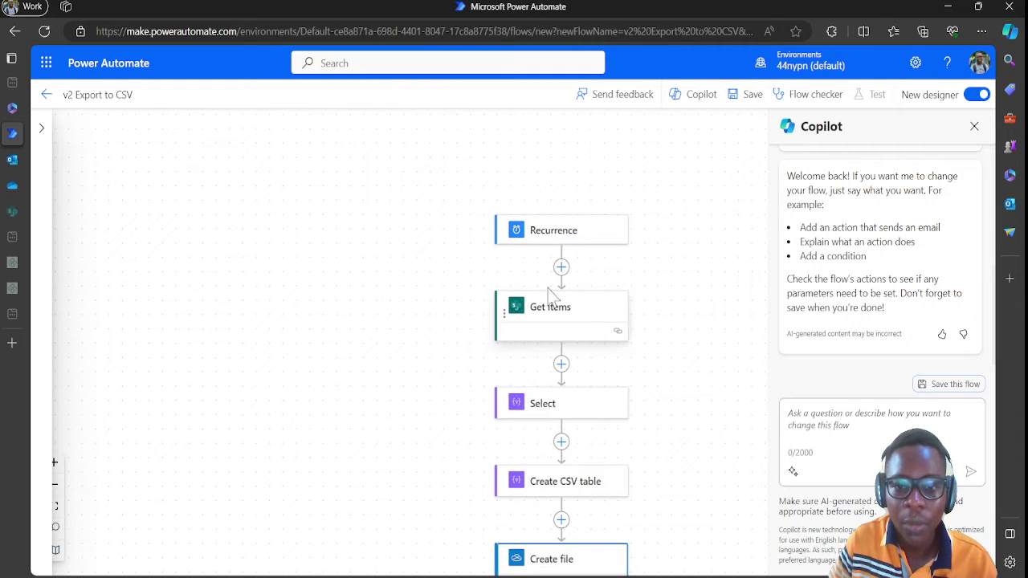
{"action": "left_click", "coordinate": [557, 239]}
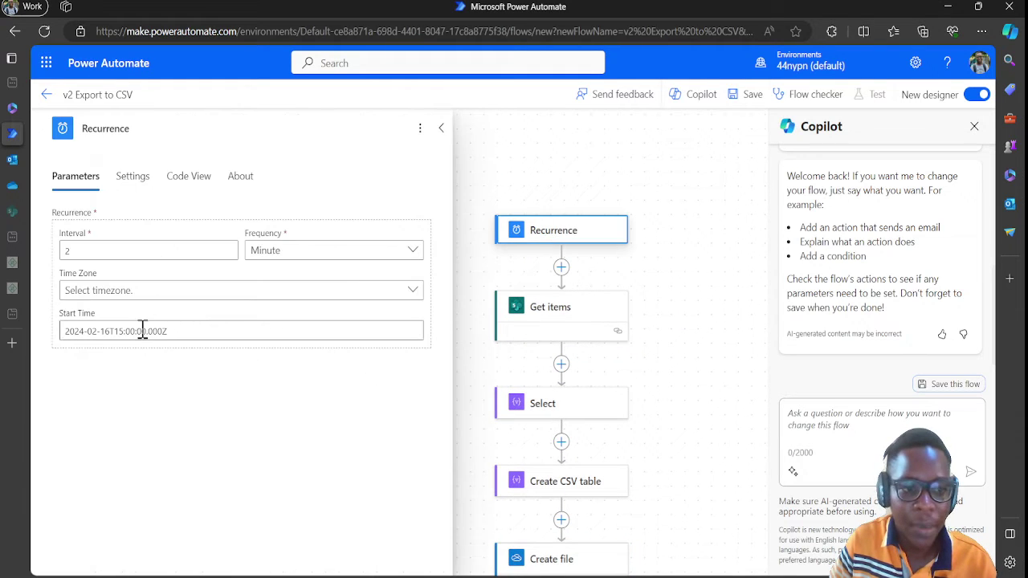
{"action": "left_click", "coordinate": [138, 332]}
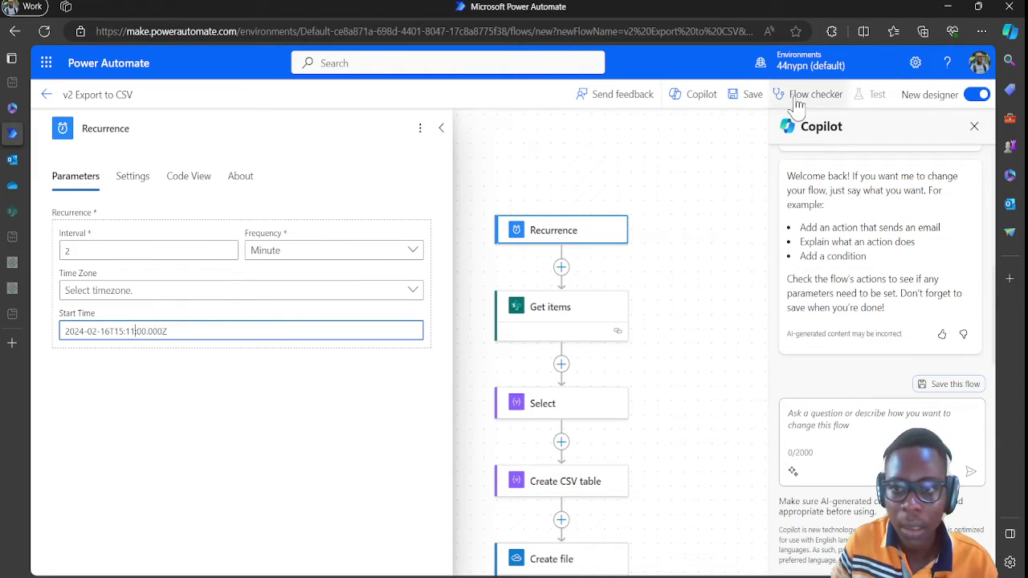
{"action": "left_click", "coordinate": [745, 98]}
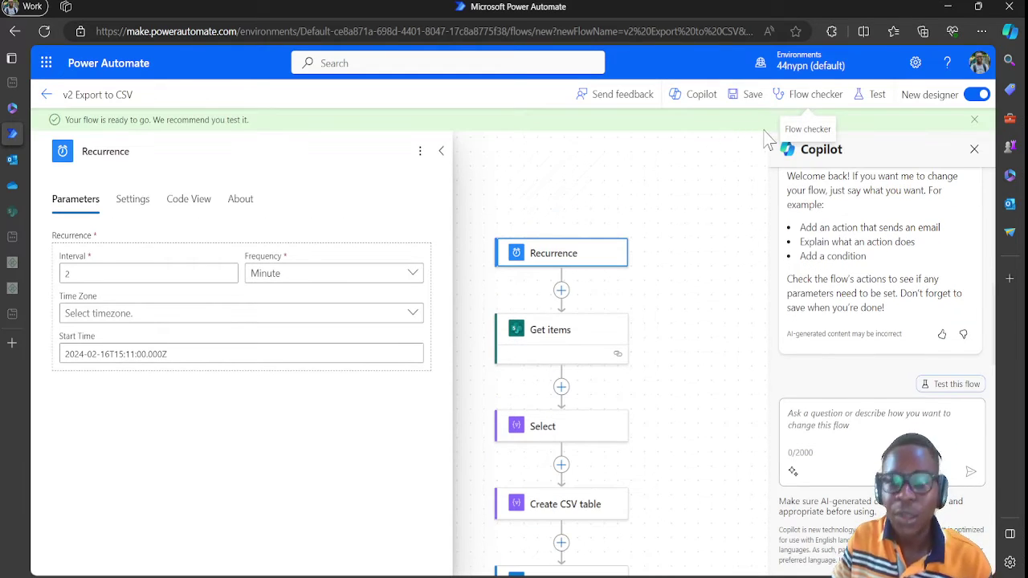
Step: Test the flow manually by starting a run of v2 Export to CSV
{"action": "left_click", "coordinate": [874, 95]}
{"action": "left_click", "coordinate": [779, 154]}
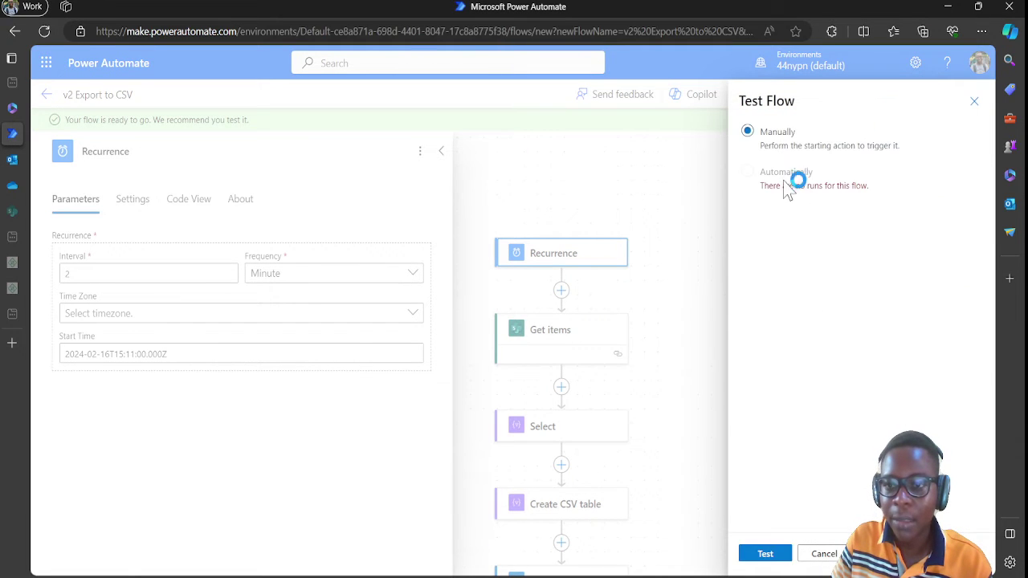
{"action": "left_click", "coordinate": [766, 555]}
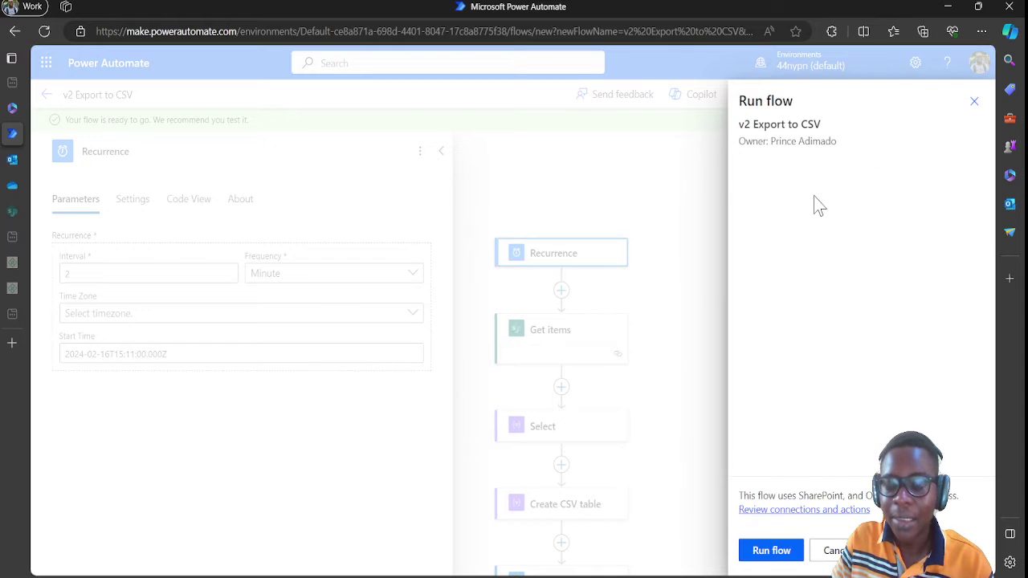
{"action": "left_click", "coordinate": [777, 553]}
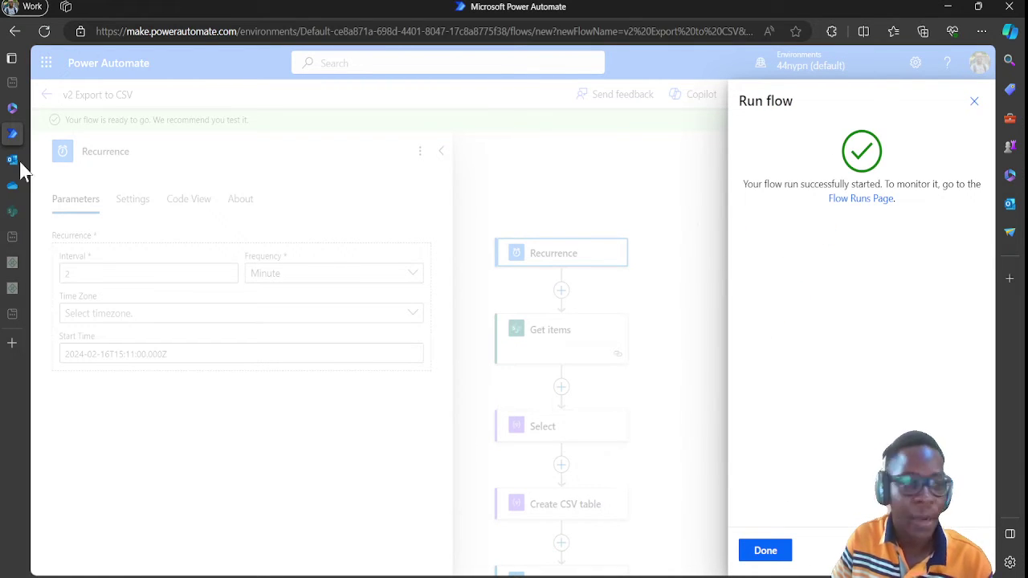
Step: Open StudentList.csv from the Power Automate Excel files folder in OneDrive and widen its Subject and Body/Message columns to inspect the exported data
{"action": "left_click", "coordinate": [19, 186]}
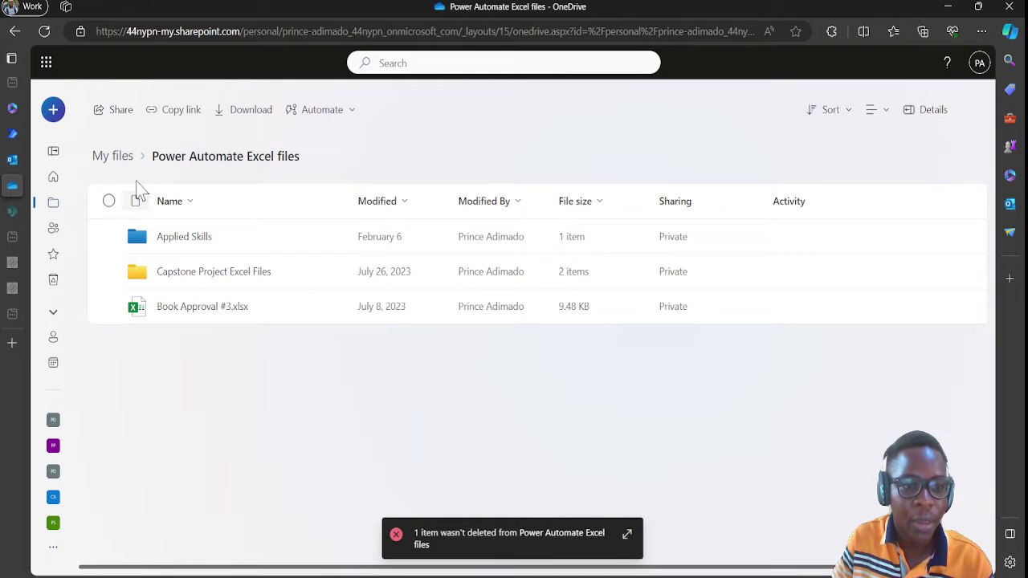
{"action": "left_click", "coordinate": [154, 308]}
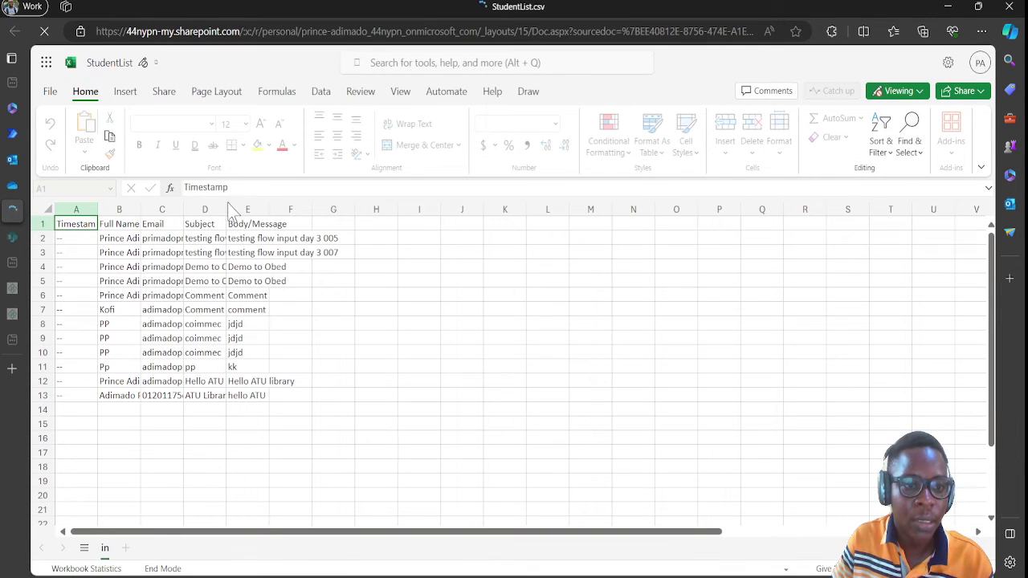
{"action": "left_click_drag", "start_coordinate": [226, 208], "coordinate": [675, 209]}
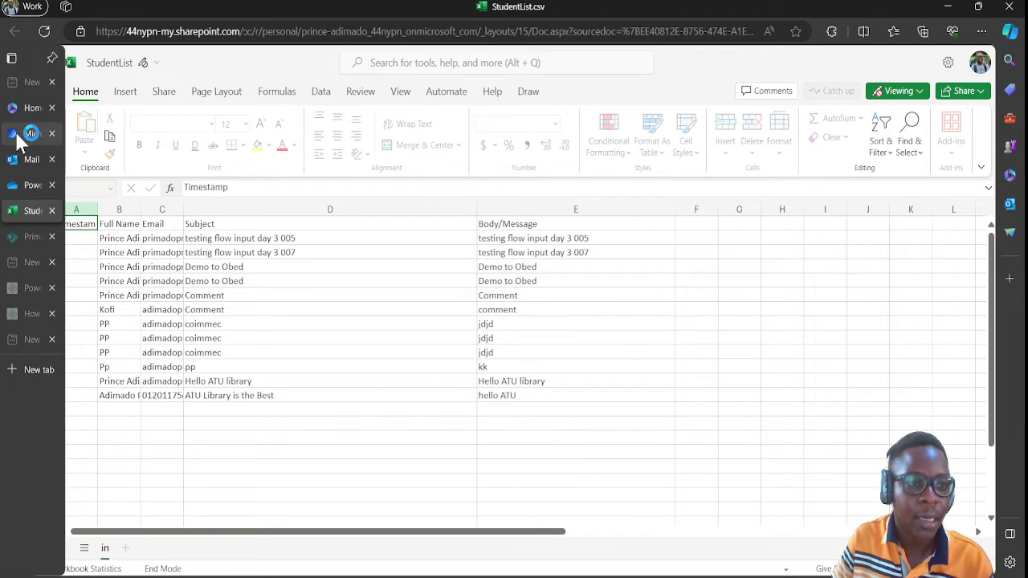
Step: Return to the v2 Export to CSV flow in Power Automate, close the run and test panes, and collapse the Recurrence settings
{"action": "left_click", "coordinate": [17, 135]}
{"action": "left_click", "coordinate": [975, 101]}
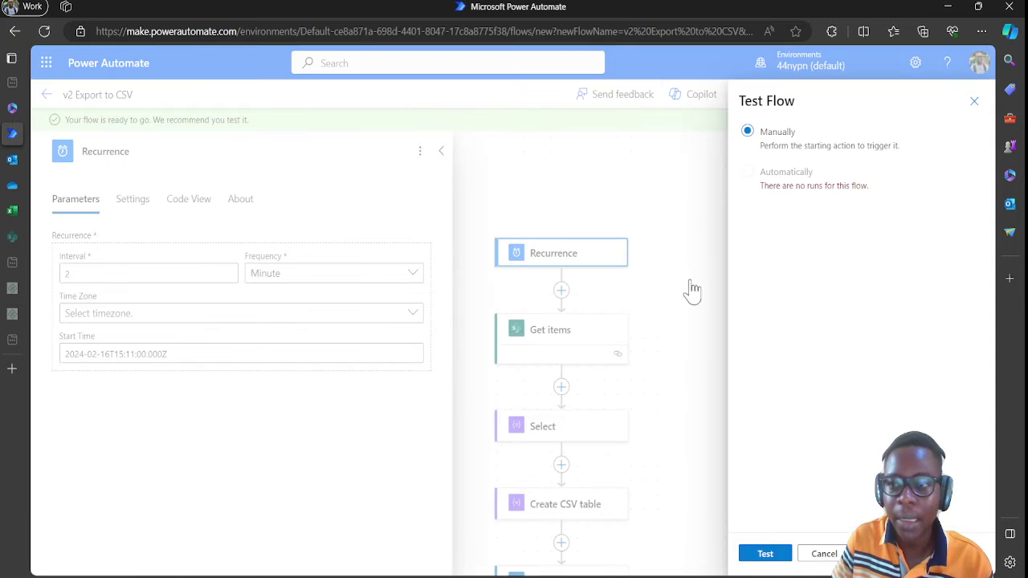
{"action": "left_click", "coordinate": [975, 101]}
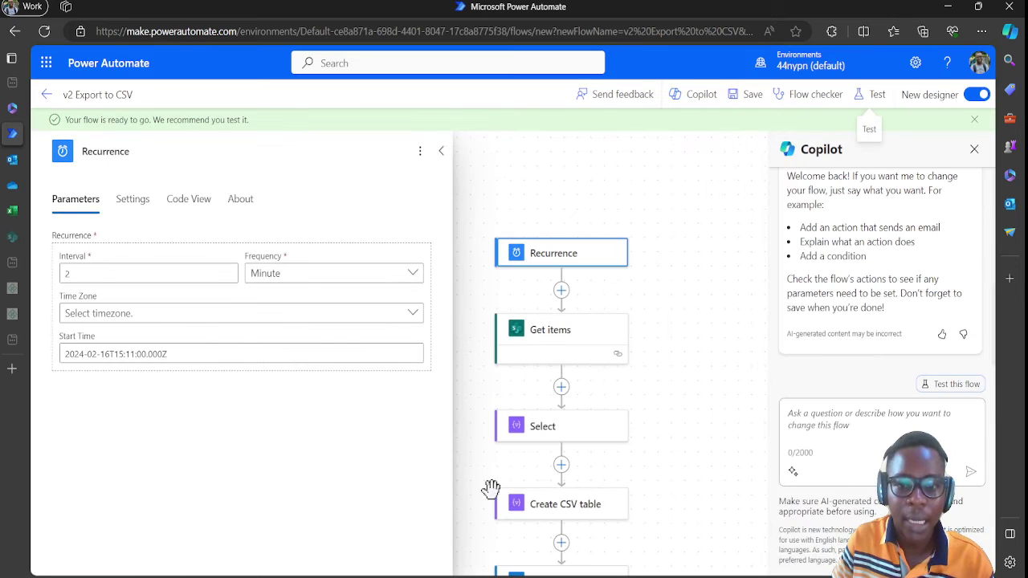
{"action": "left_click", "coordinate": [441, 151]}
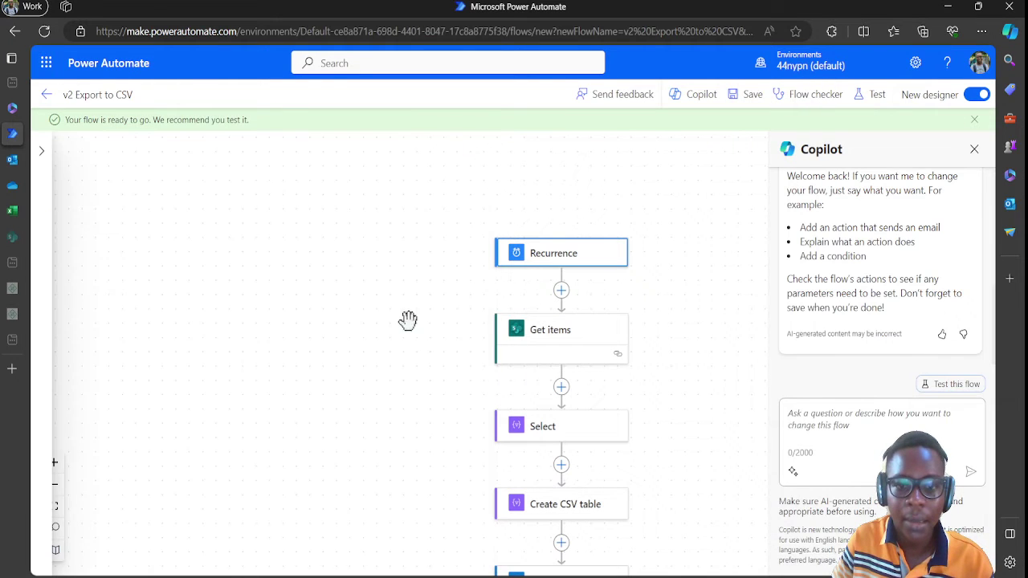
Step: Add the OneDrive for Business Get file content action after the Create file action
{"action": "scroll", "coordinate": [406, 333], "scroll_direction": "down", "scroll_amount": 3}
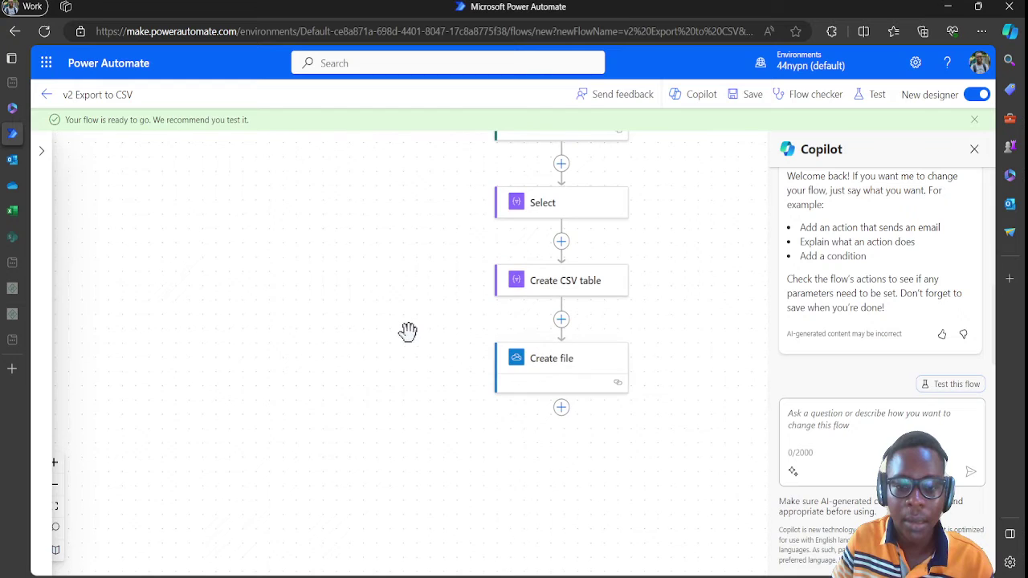
{"action": "left_click", "coordinate": [562, 410]}
{"action": "left_click", "coordinate": [615, 410]}
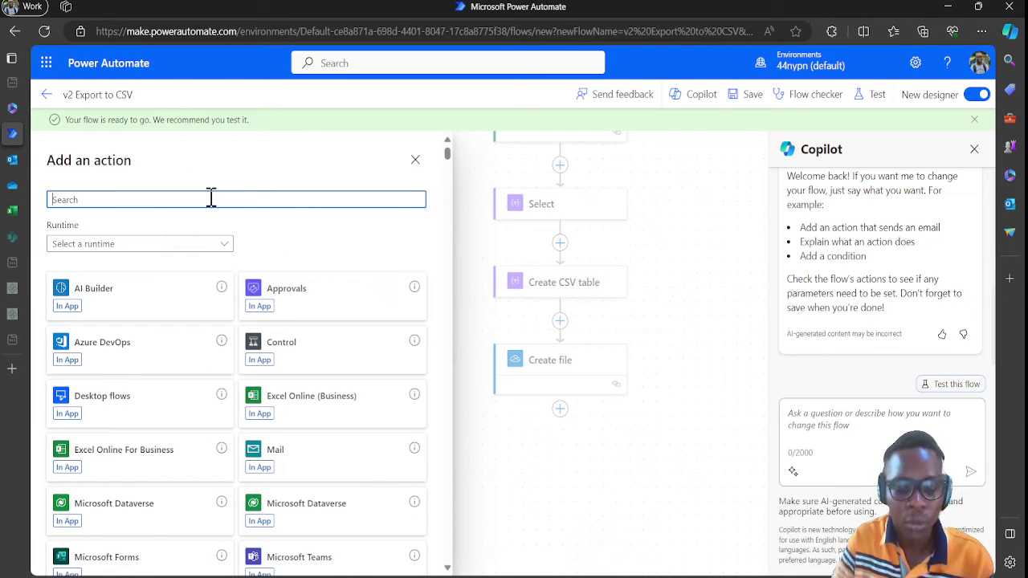
{"action": "type", "text": "onedriv"}
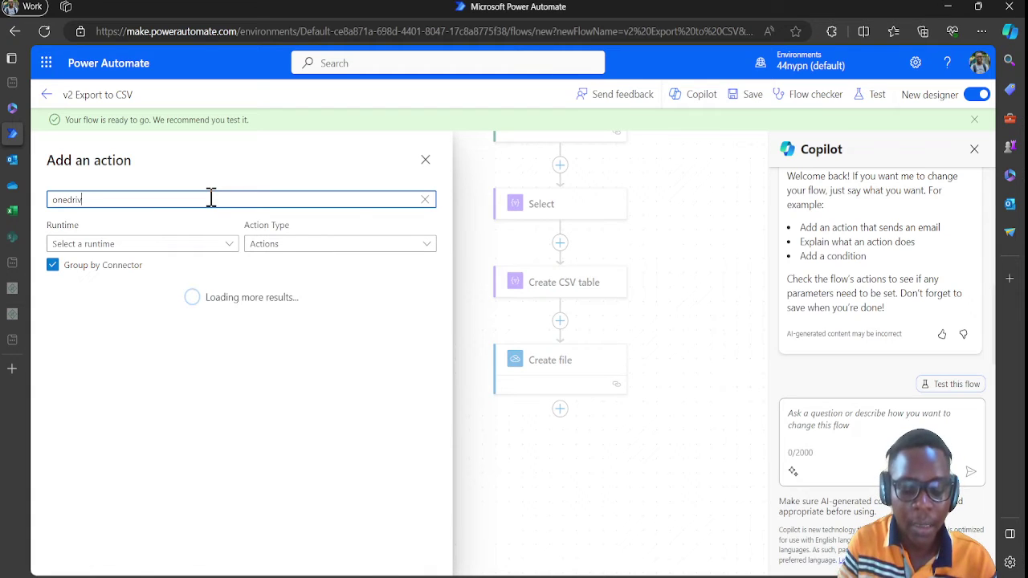
{"action": "type", "text": "e"}
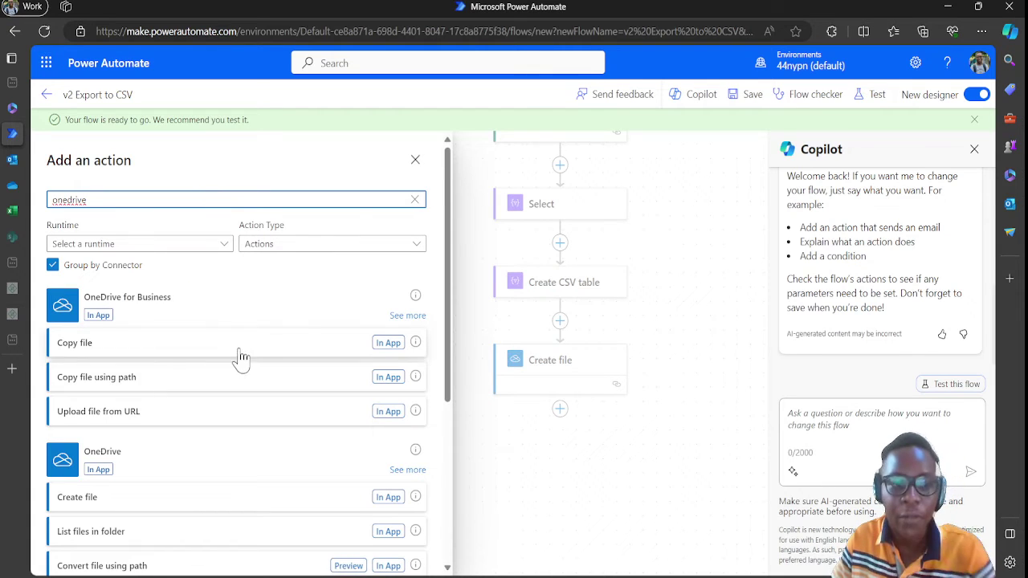
{"action": "left_click", "coordinate": [407, 316]}
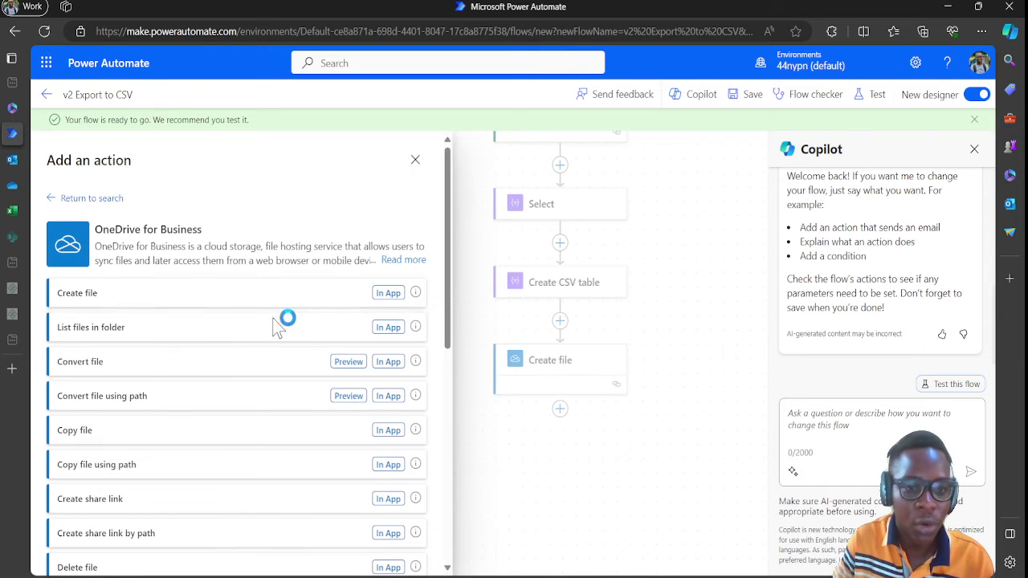
{"action": "scroll", "coordinate": [233, 354], "scroll_direction": "down", "scroll_amount": 4}
{"action": "scroll", "coordinate": [223, 358], "scroll_direction": "up", "scroll_amount": 1}
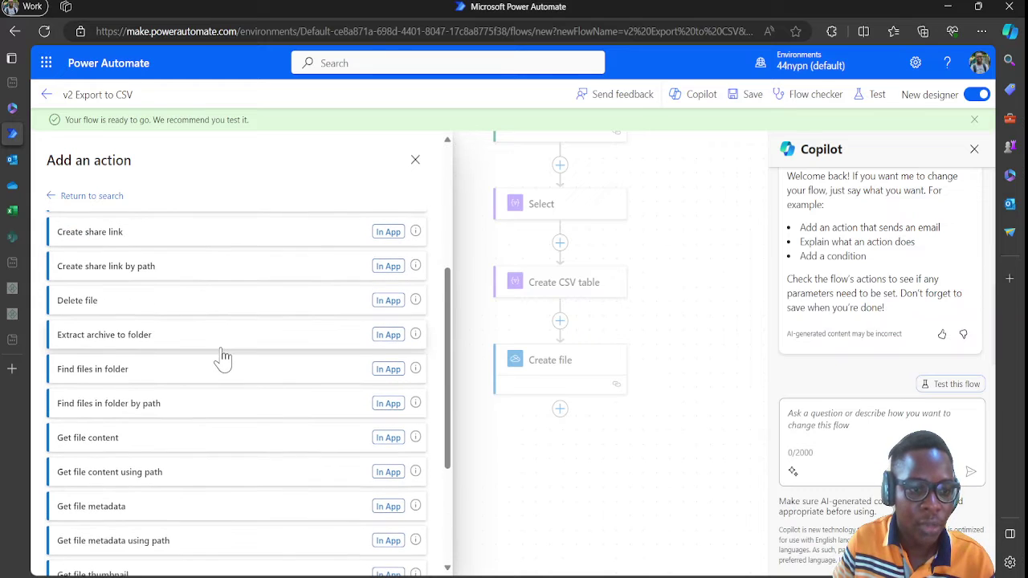
{"action": "scroll", "coordinate": [193, 353], "scroll_direction": "down", "scroll_amount": 3}
{"action": "left_click", "coordinate": [168, 310]}
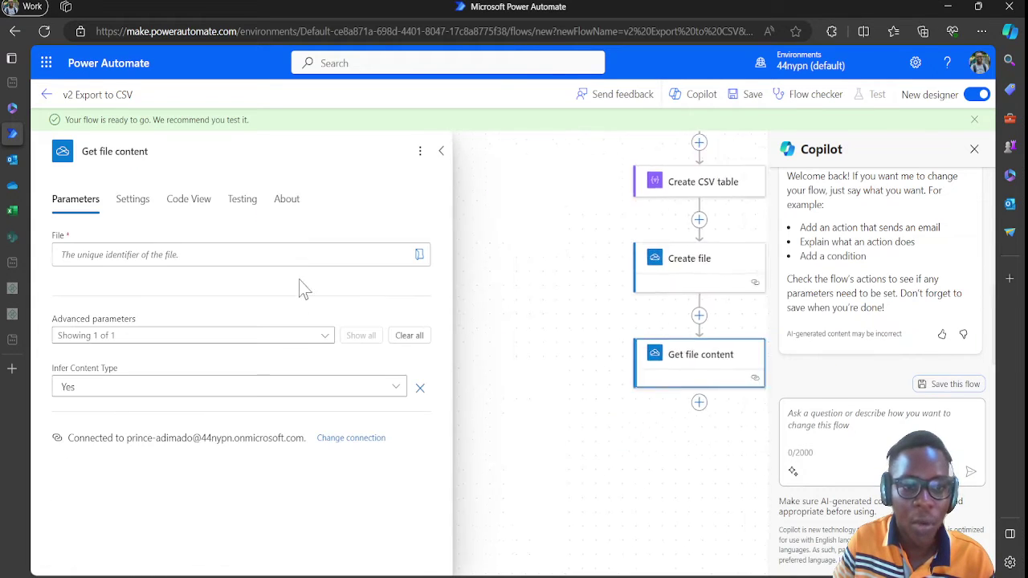
Step: Set the Get file content action's file to /Power Automate Excel files/StudentList.csv and collapse its settings
{"action": "left_click", "coordinate": [419, 256]}
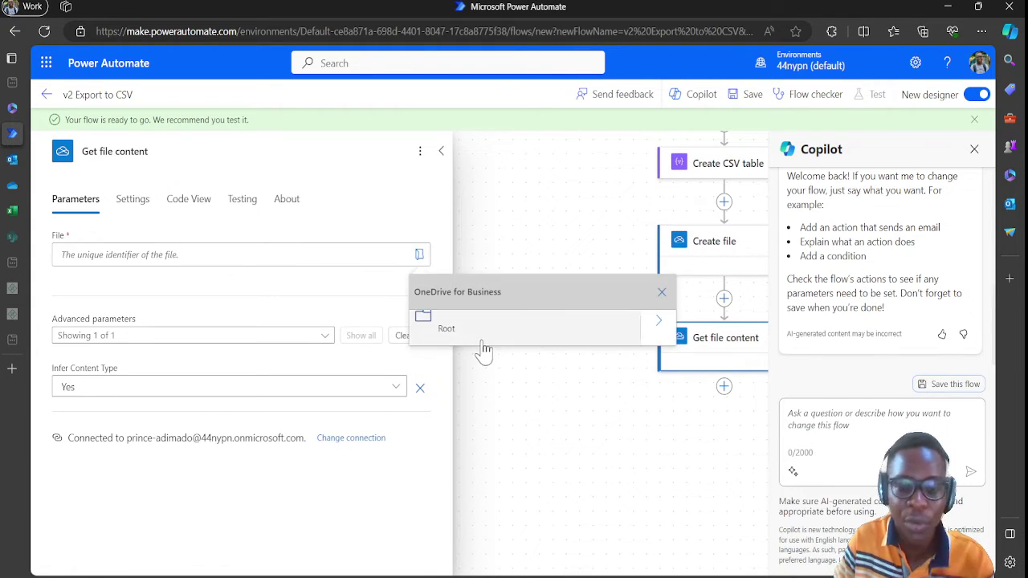
{"action": "left_click", "coordinate": [654, 326]}
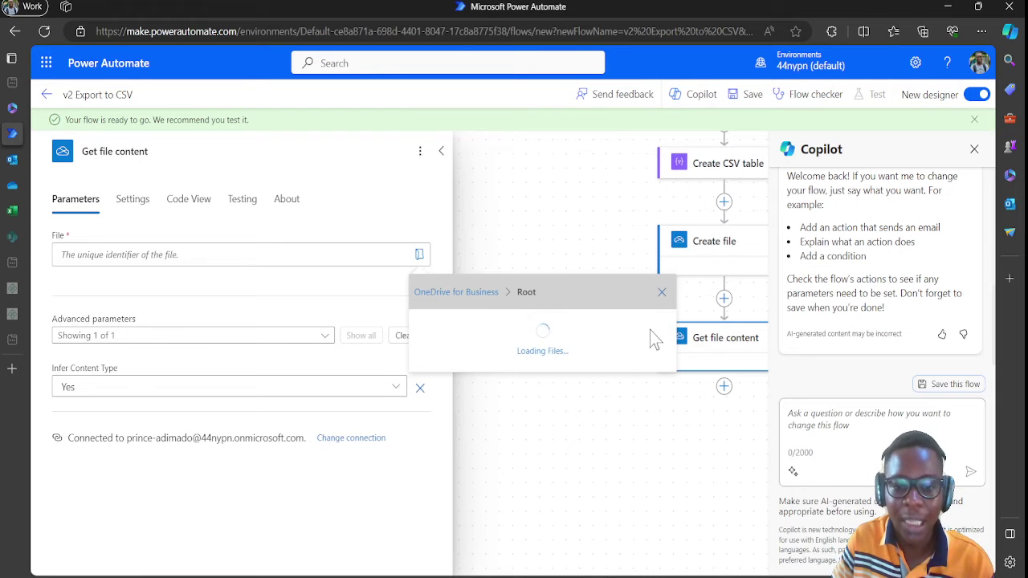
{"action": "scroll", "coordinate": [620, 443], "scroll_direction": "down", "scroll_amount": 3}
{"action": "scroll", "coordinate": [616, 436], "scroll_direction": "up", "scroll_amount": 1}
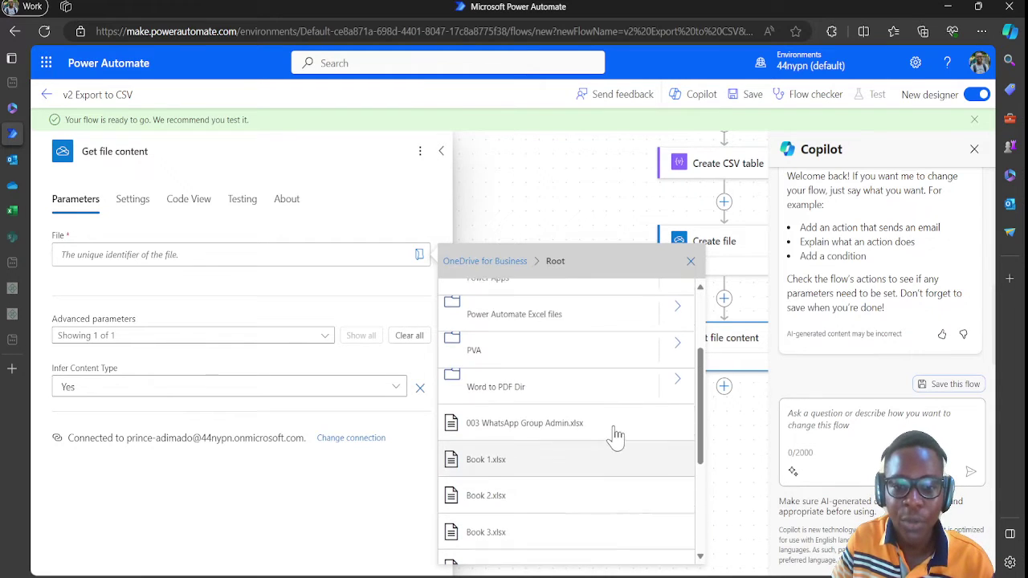
{"action": "scroll", "coordinate": [616, 437], "scroll_direction": "up", "scroll_amount": 1}
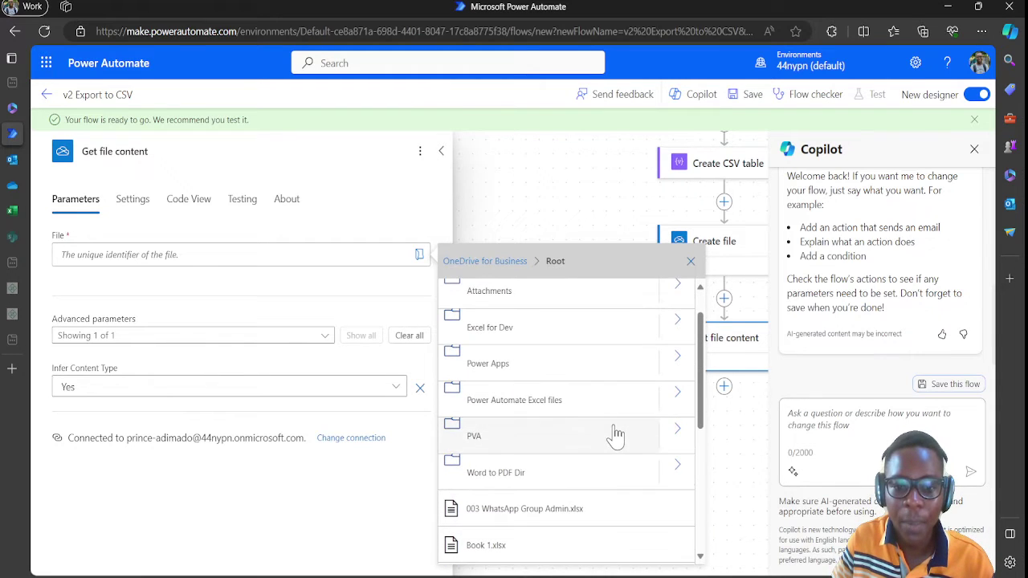
{"action": "left_click", "coordinate": [678, 395]}
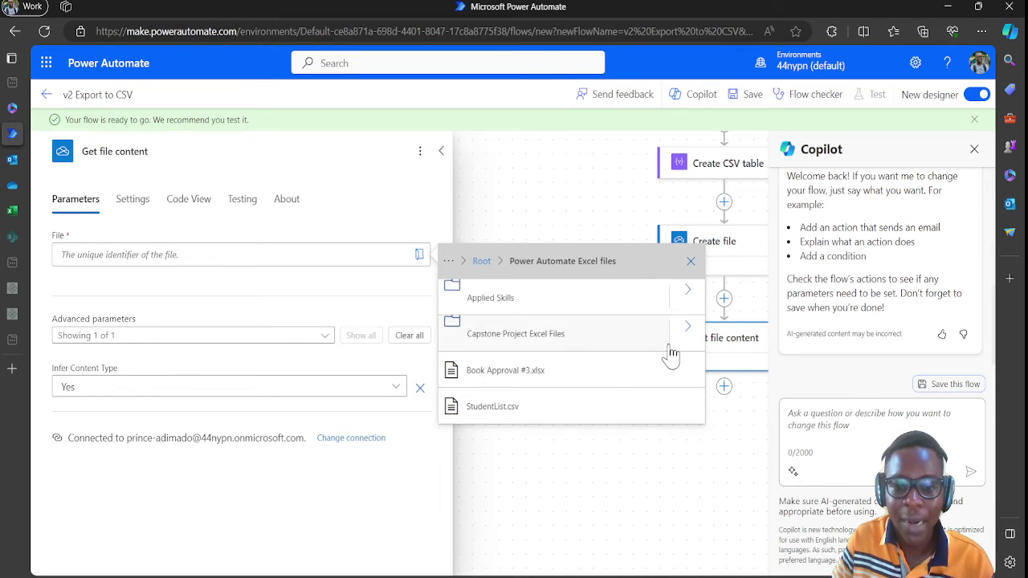
{"action": "left_click", "coordinate": [506, 410]}
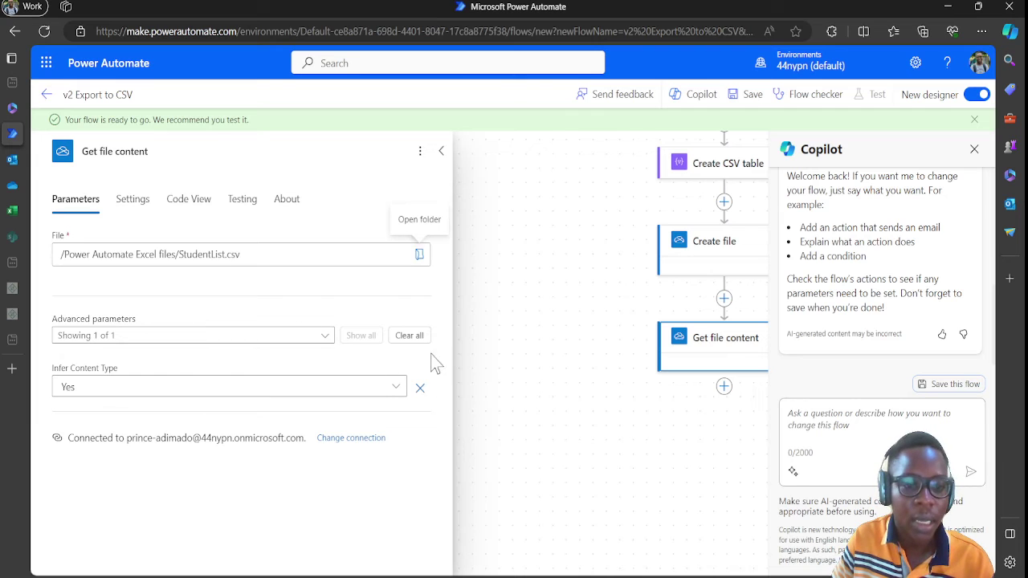
{"action": "left_click", "coordinate": [441, 151]}
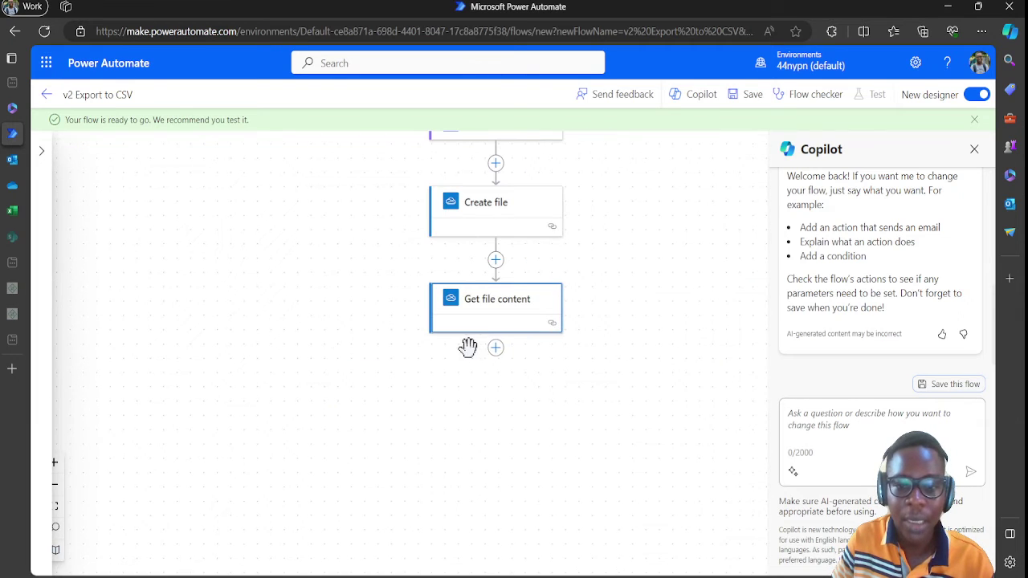
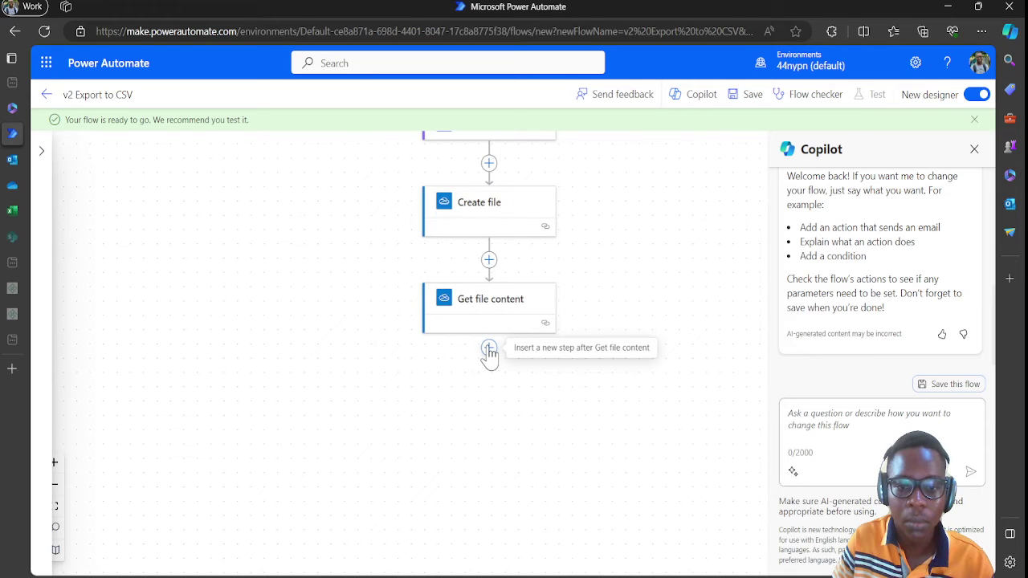
Step: Add the Office 365 Outlook Send an email (V2) action after Get file content
{"action": "scroll", "coordinate": [490, 354], "scroll_direction": "up", "scroll_amount": 5}
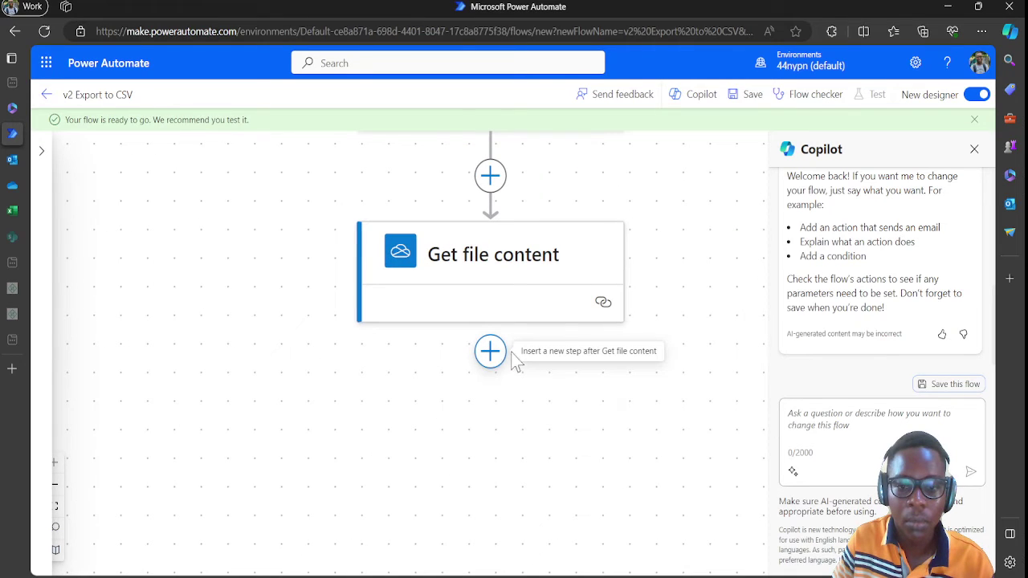
{"action": "left_click", "coordinate": [491, 354]}
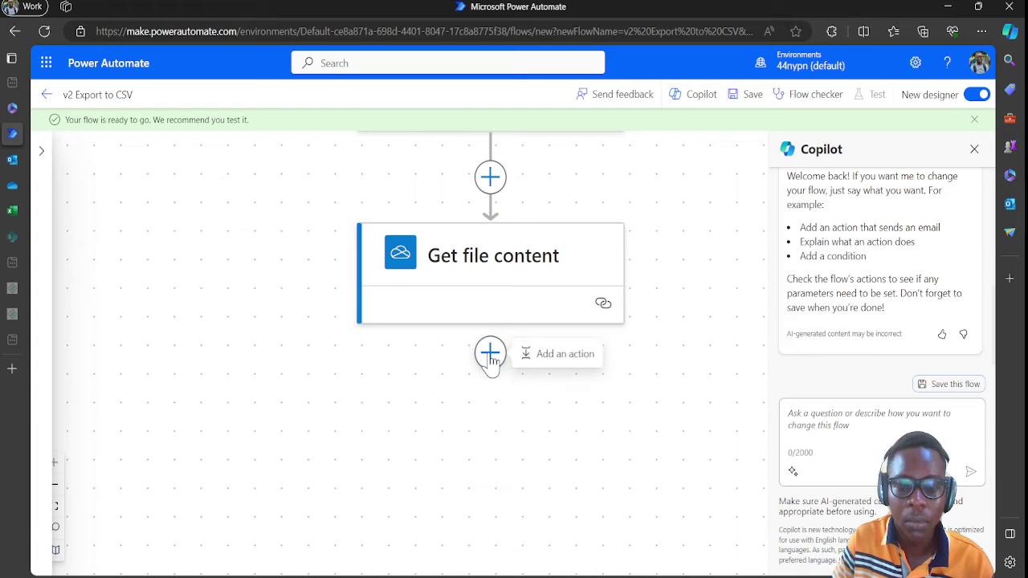
{"action": "left_click", "coordinate": [530, 357]}
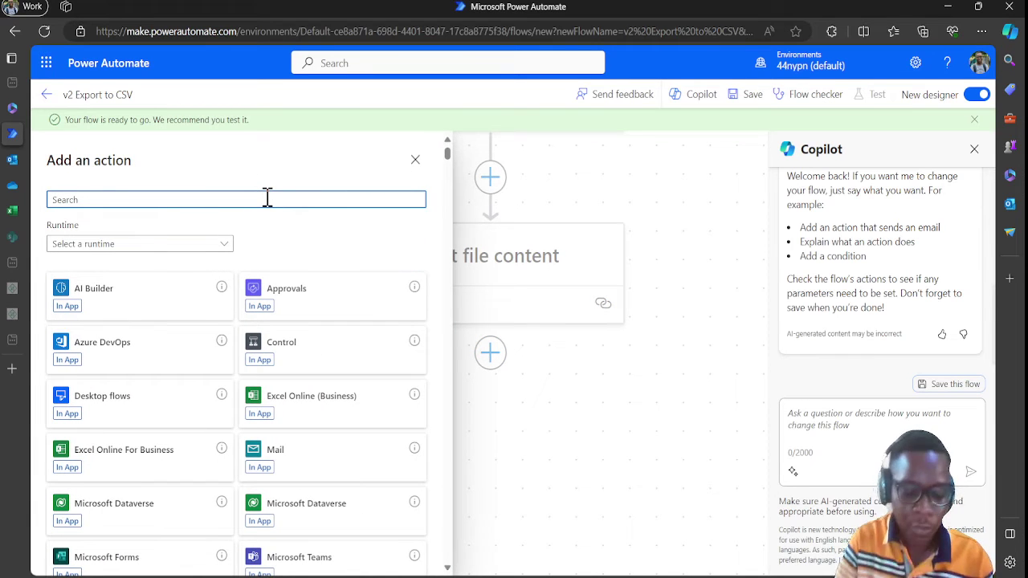
{"action": "type", "text": "outlook"}
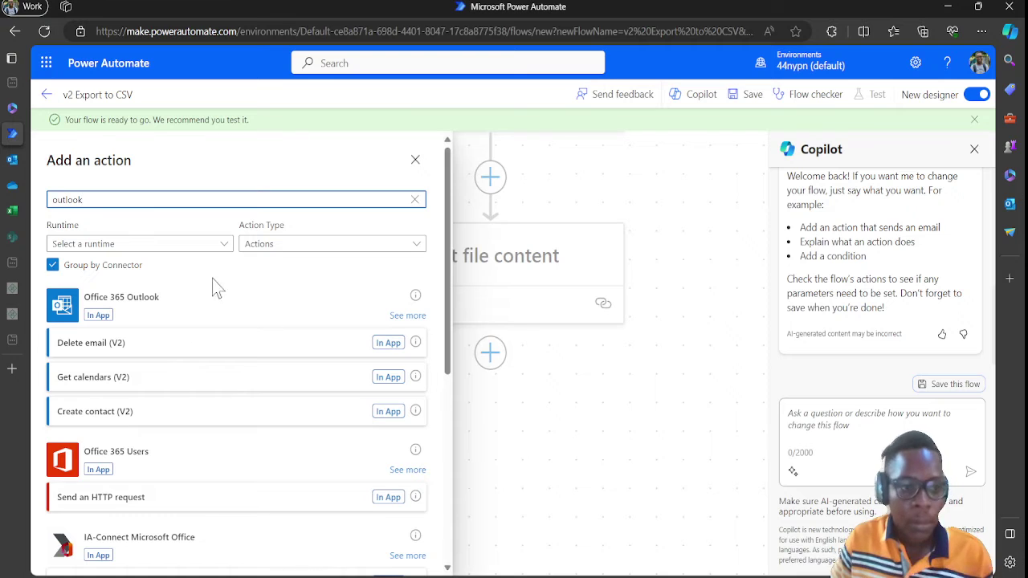
{"action": "left_click", "coordinate": [407, 316]}
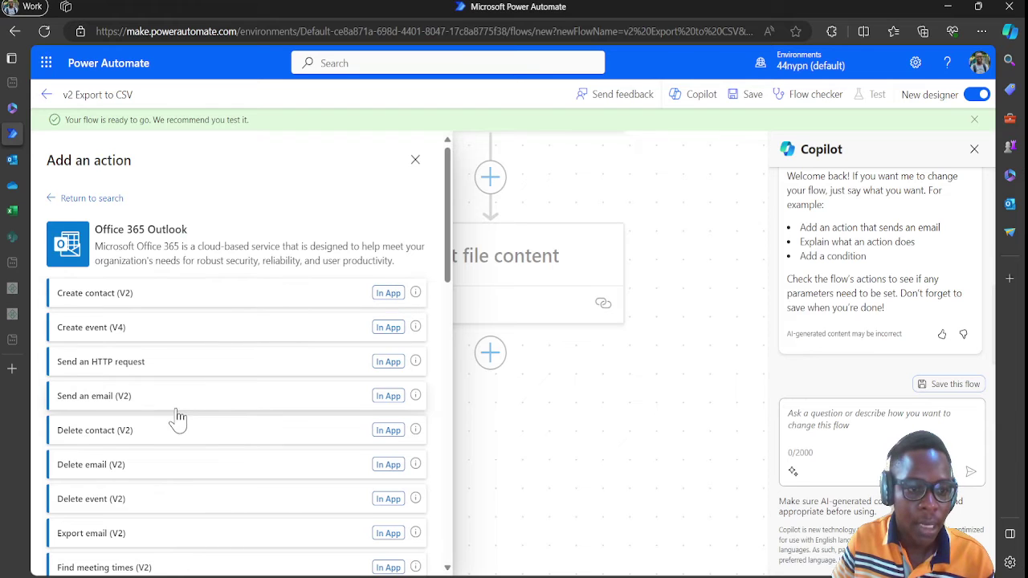
{"action": "left_click", "coordinate": [197, 396]}
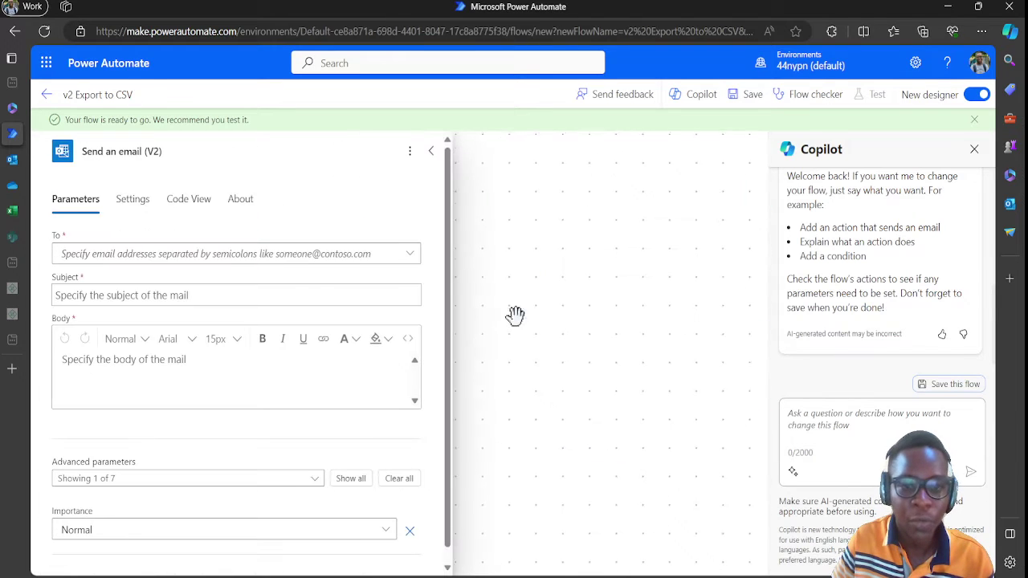
Step: Fill in the recipient's e-mail address as a custom value and set the subject of the email to The Student List File
{"action": "left_click", "coordinate": [271, 255]}
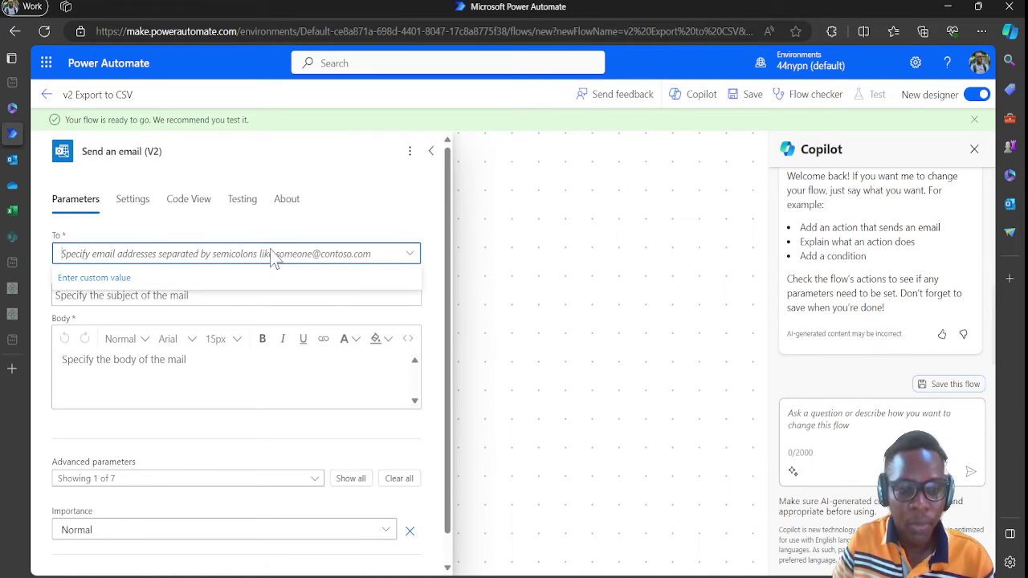
{"action": "key", "text": "ctrl+v"}
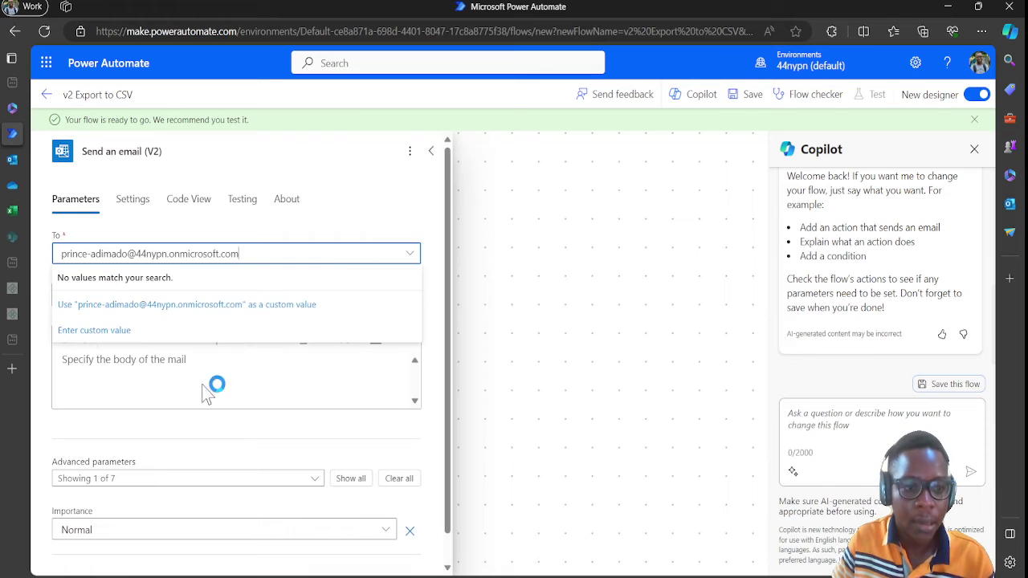
{"action": "left_click", "coordinate": [187, 309]}
{"action": "left_click", "coordinate": [148, 293]}
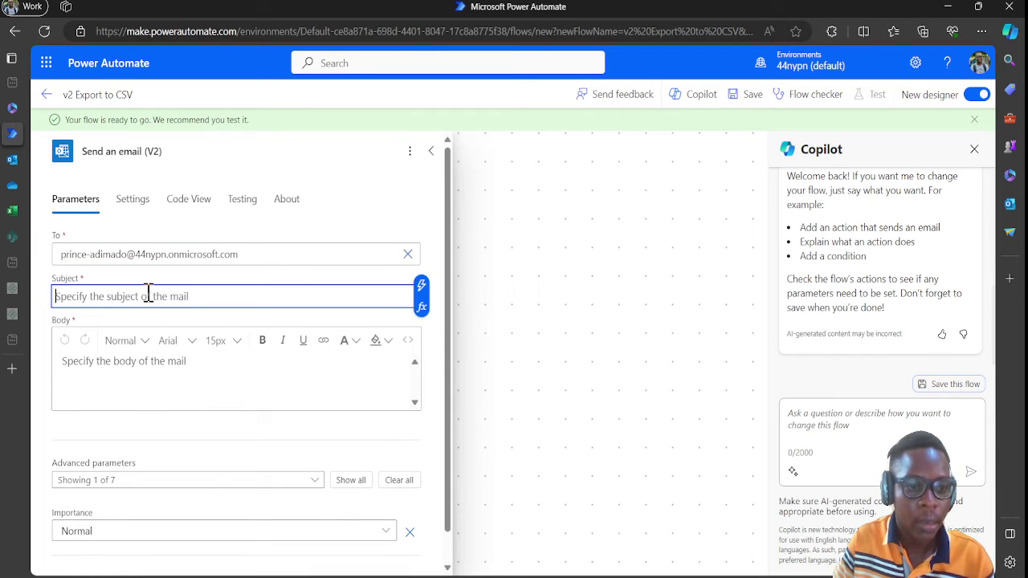
{"action": "type", "text": "I"}
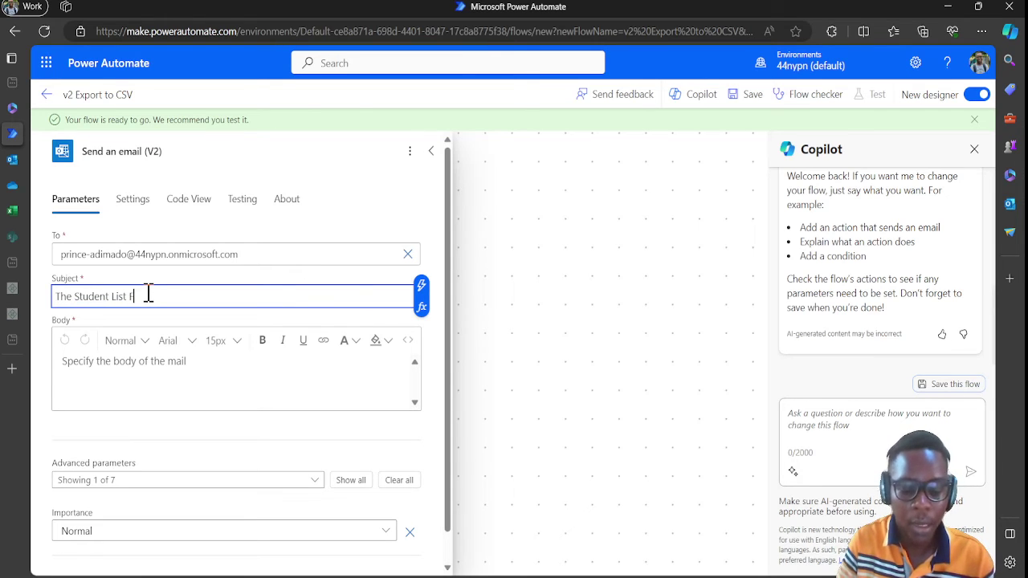
Step: Write the email body with a greeting to the recipient by first name, a blank line and the sentence "Here is the file."
{"action": "left_click", "coordinate": [147, 383]}
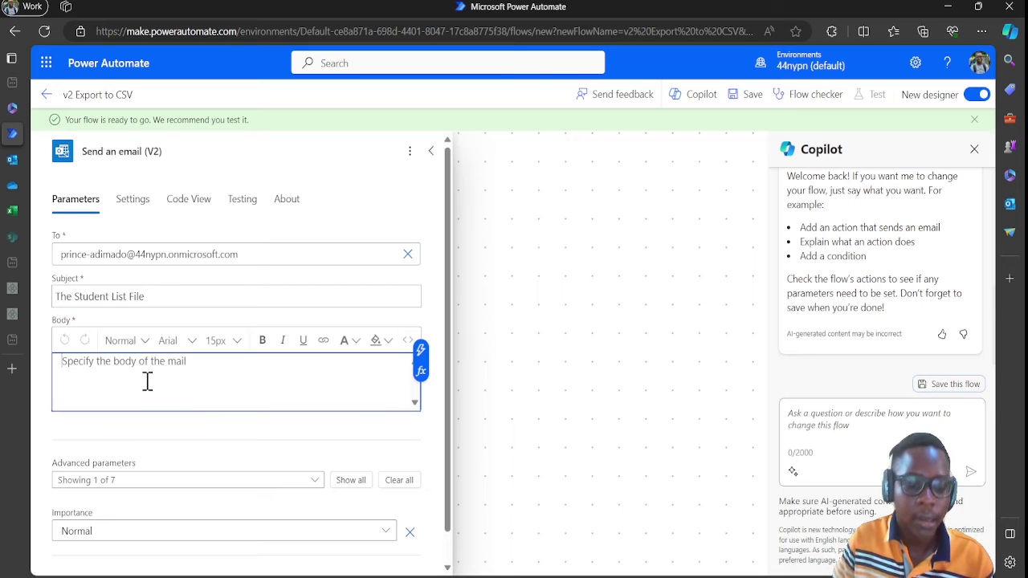
{"action": "type", "text": "Hi Prin"}
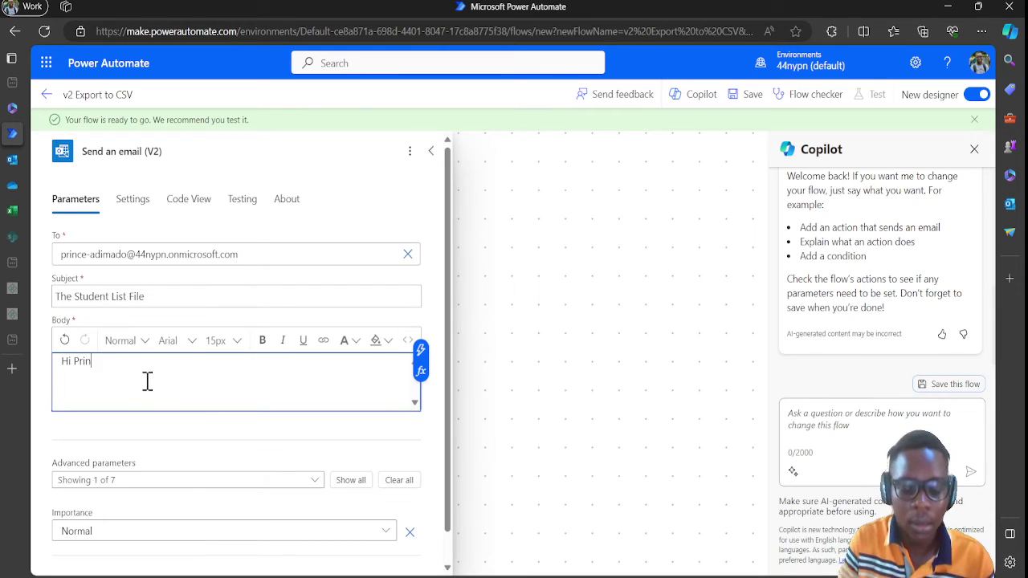
{"action": "type", "text": "ce,"}
{"action": "key", "text": "Return"}
{"action": "key", "text": "Return"}
{"action": "type", "text": "Here is the file"}
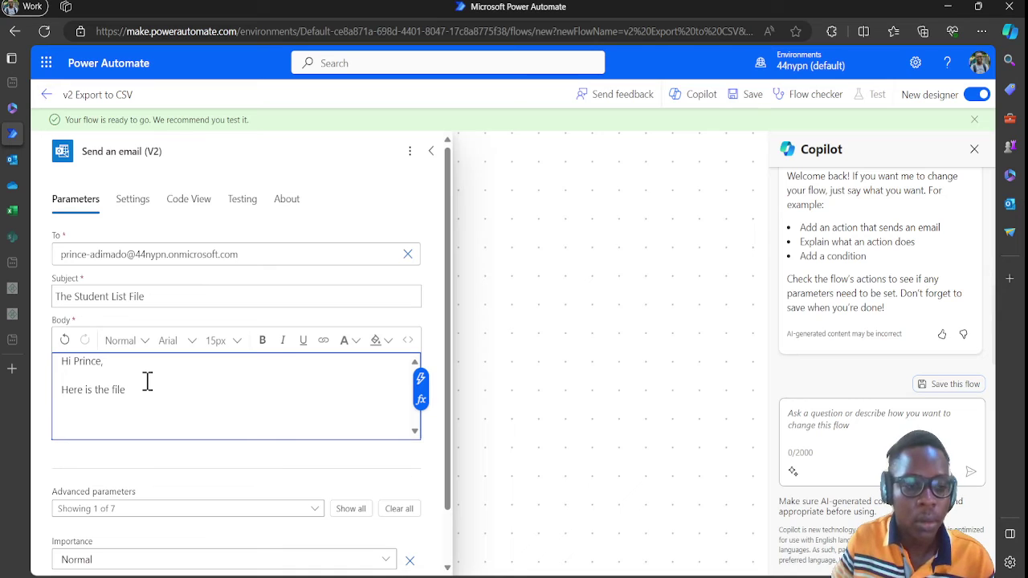
{"action": "type", "text": "."}
{"action": "scroll", "coordinate": [137, 372], "scroll_direction": "down", "scroll_amount": 1}
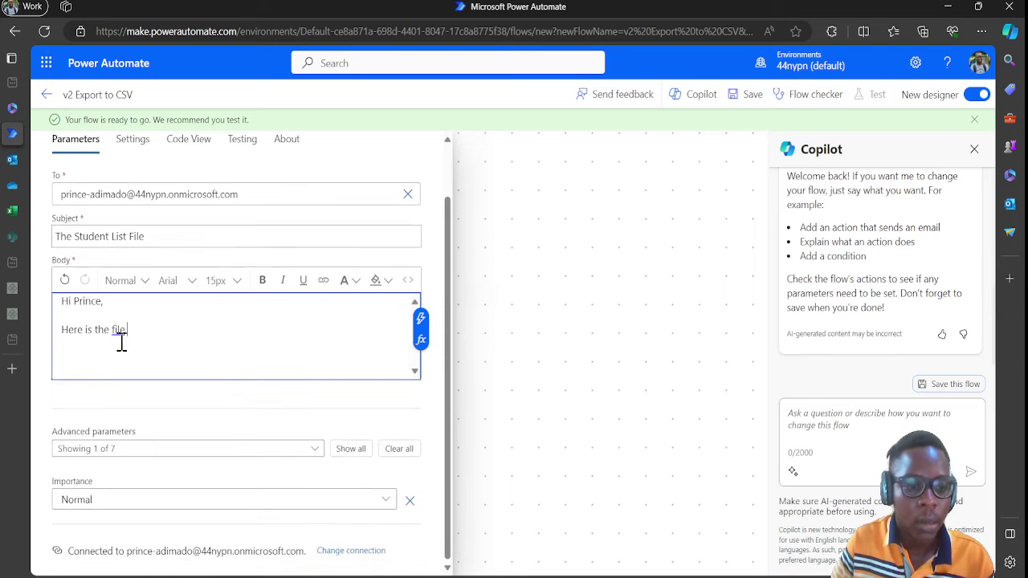
Step: Show all advanced parameters of the Send an email (V2) action and add an attachment named Studentlist.csv
{"action": "left_click", "coordinate": [351, 448]}
{"action": "scroll", "coordinate": [300, 429], "scroll_direction": "down", "scroll_amount": 3}
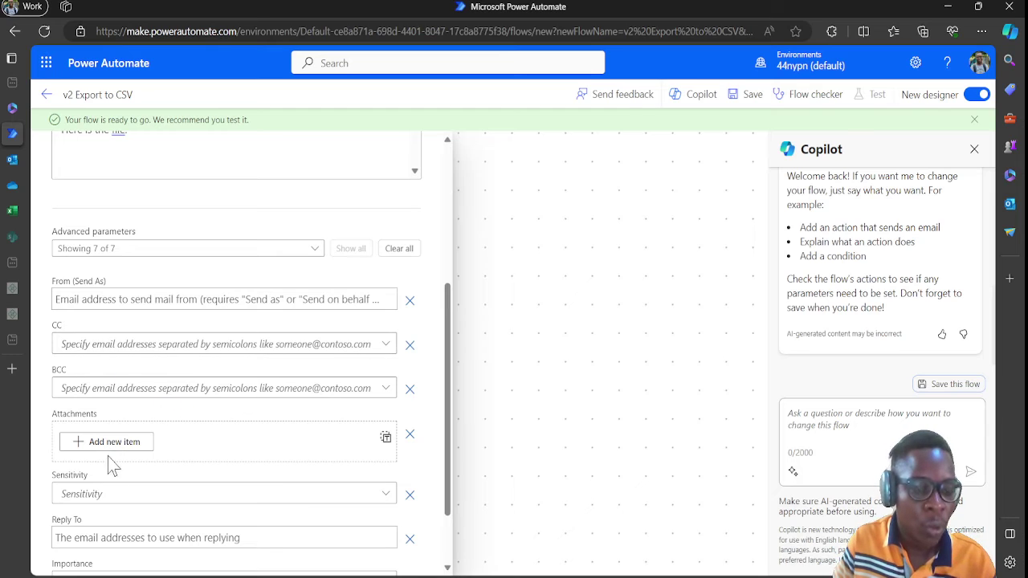
{"action": "left_click", "coordinate": [99, 444]}
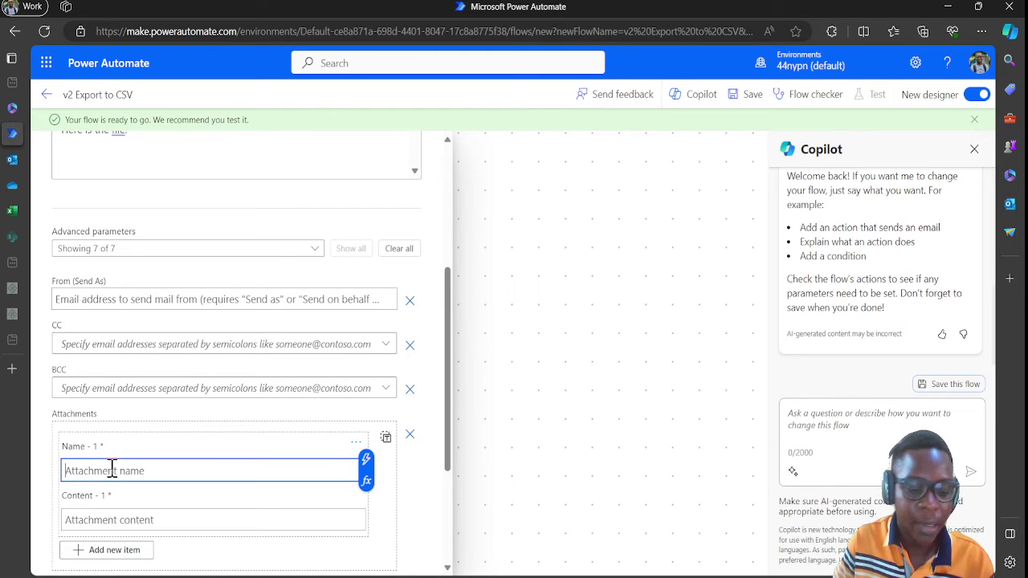
{"action": "type", "text": "Student"}
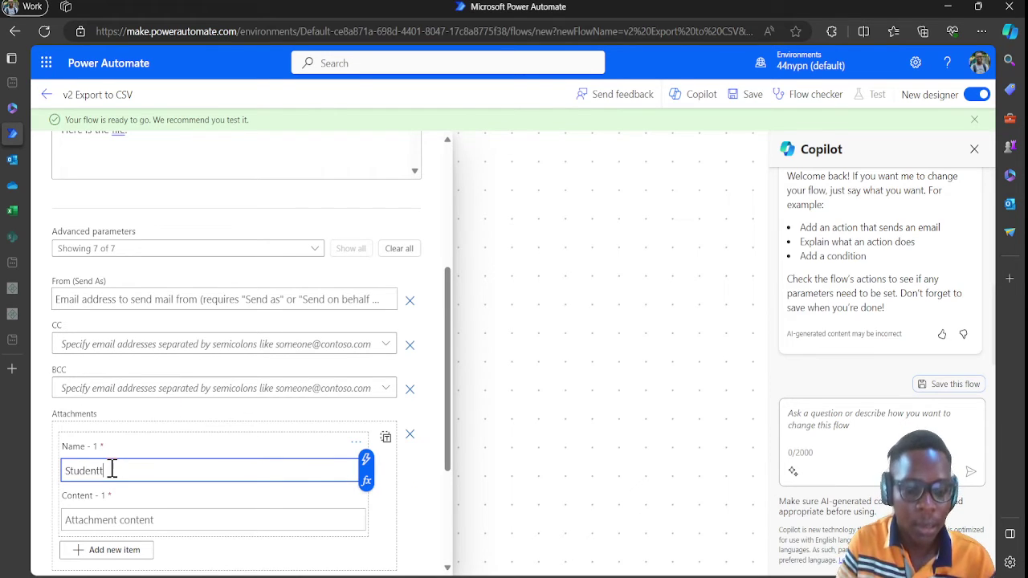
{"action": "type", "text": "tList"}
{"action": "key", "text": "BackSpace"}
{"action": "key", "text": "BackSpace"}
{"action": "key", "text": "BackSpace"}
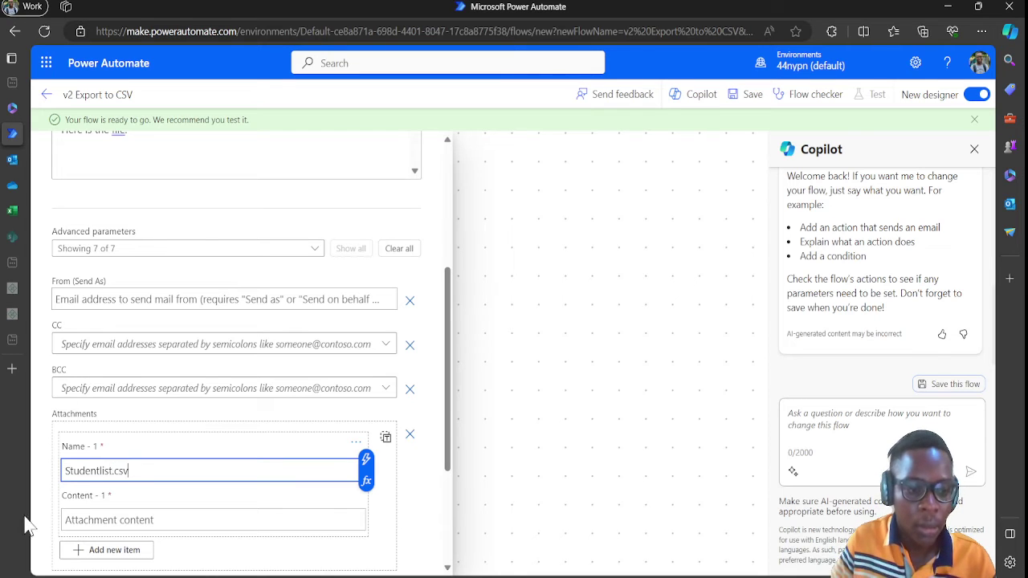
Step: Set the attachment's content to the File content output of Get file content and collapse the email action's settings
{"action": "left_click", "coordinate": [161, 520]}
{"action": "left_click", "coordinate": [368, 513]}
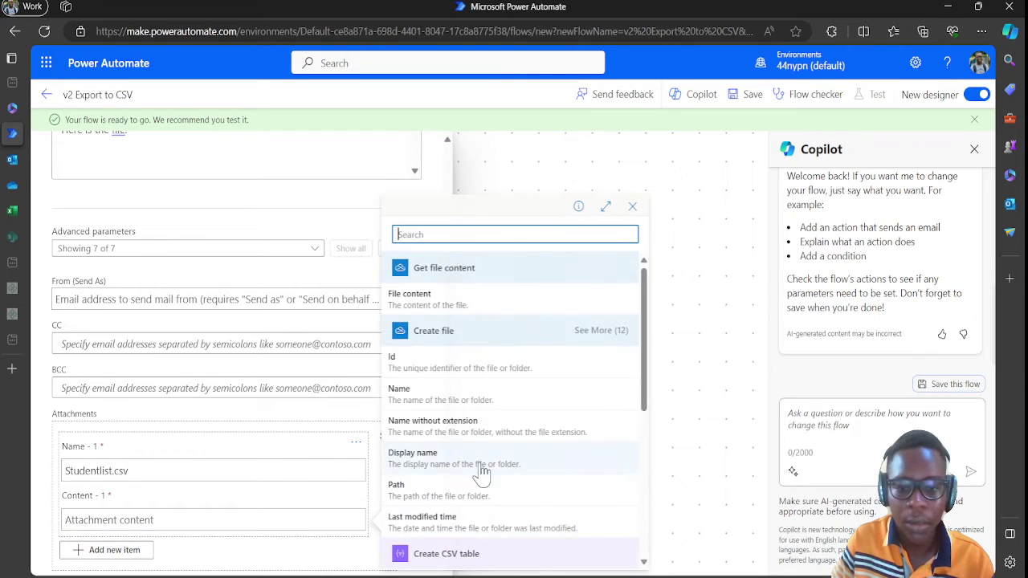
{"action": "left_click", "coordinate": [465, 302]}
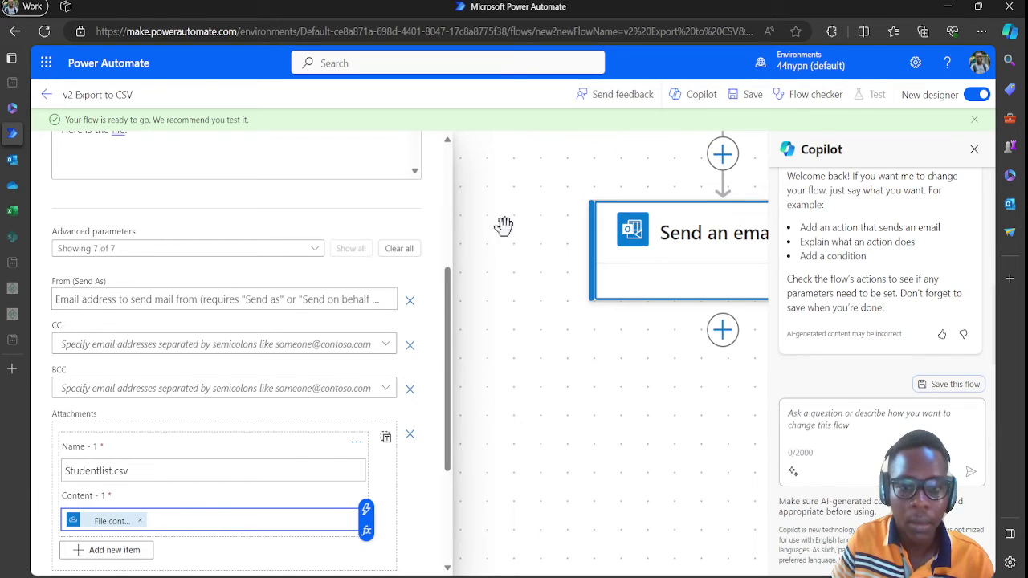
{"action": "scroll", "coordinate": [370, 218], "scroll_direction": "up", "scroll_amount": 3}
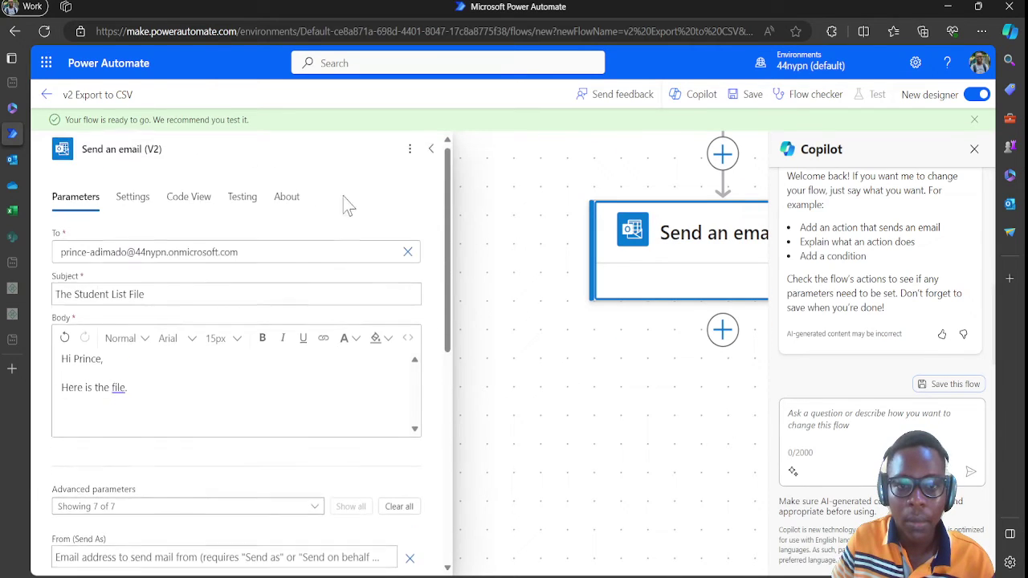
{"action": "left_click", "coordinate": [431, 152]}
Step: Zoom out to see the whole flow and review the Recurrence trigger's interval, frequency and start time
{"action": "left_click_drag", "start_coordinate": [450, 193], "coordinate": [250, 468]}
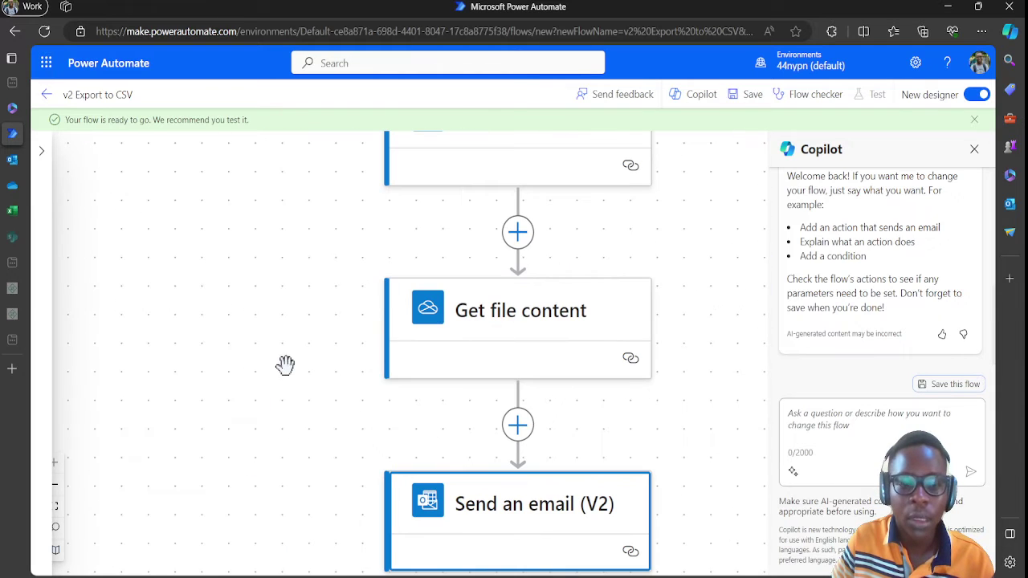
{"action": "left_click", "coordinate": [57, 486]}
{"action": "left_click", "coordinate": [56, 485]}
{"action": "left_click", "coordinate": [56, 485]}
{"action": "left_click_drag", "start_coordinate": [296, 399], "coordinate": [301, 520]}
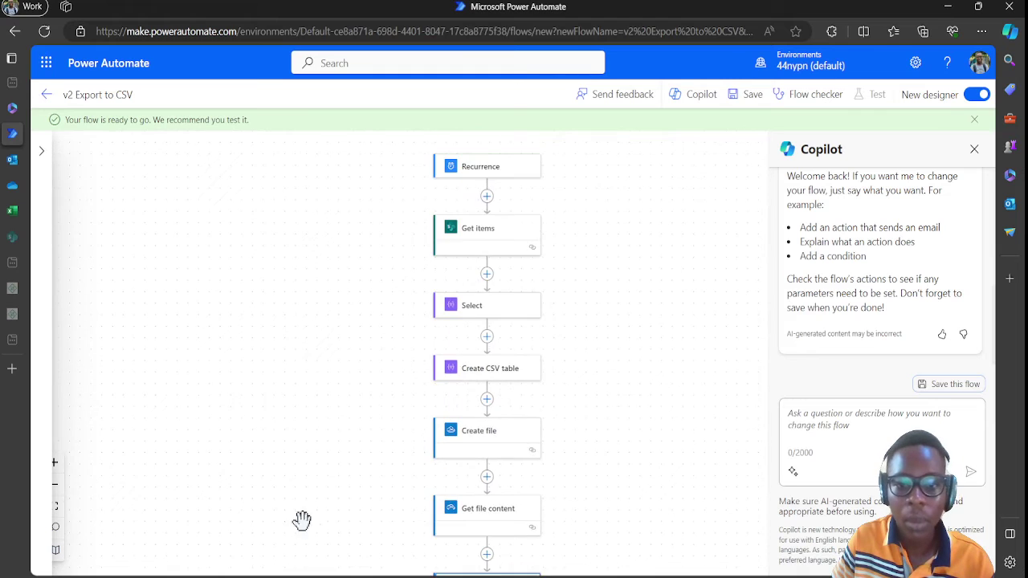
{"action": "scroll", "coordinate": [301, 521], "scroll_direction": "up", "scroll_amount": 2}
{"action": "left_click", "coordinate": [483, 336]}
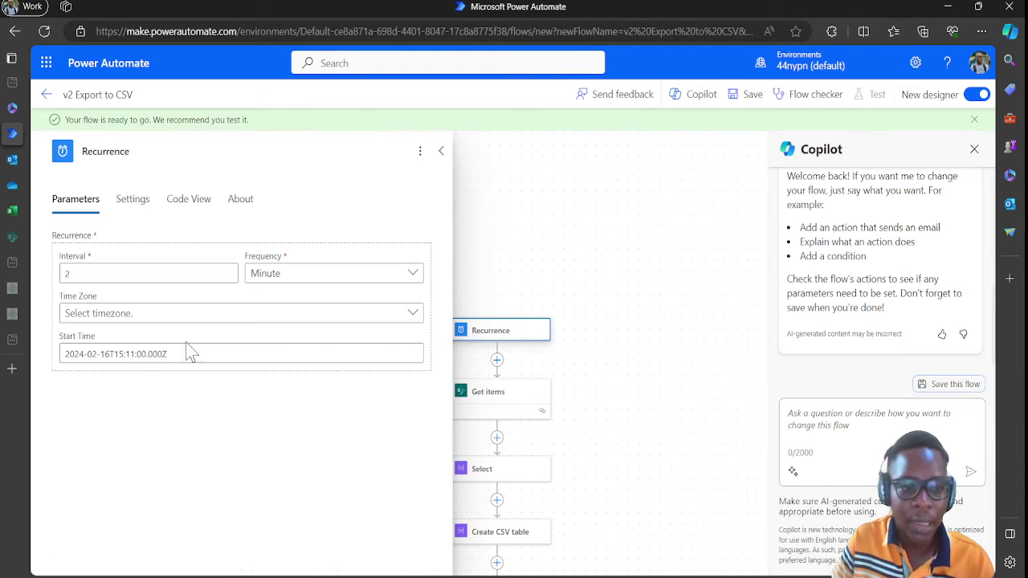
{"action": "left_click", "coordinate": [144, 355]}
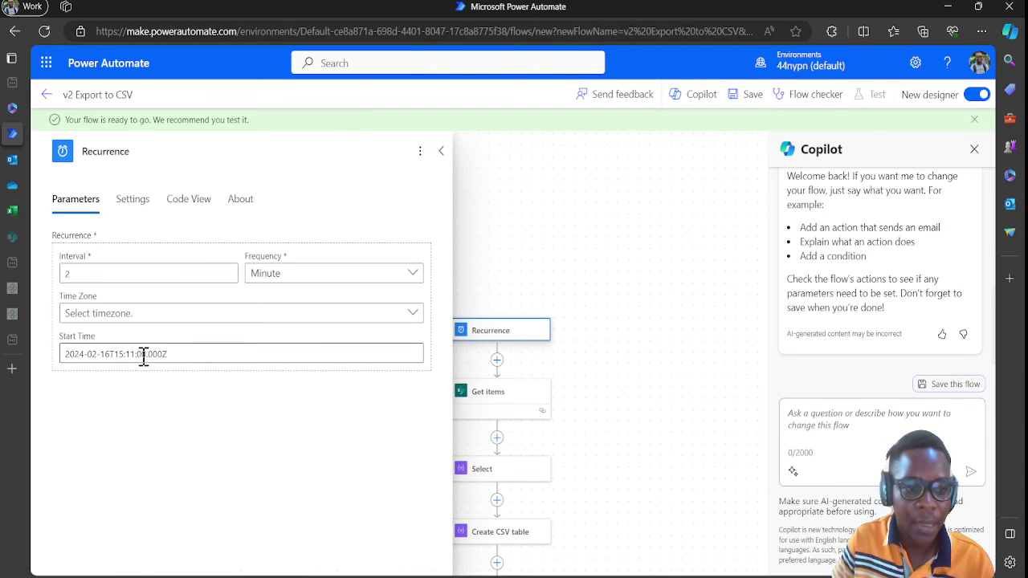
{"action": "left_click", "coordinate": [441, 151]}
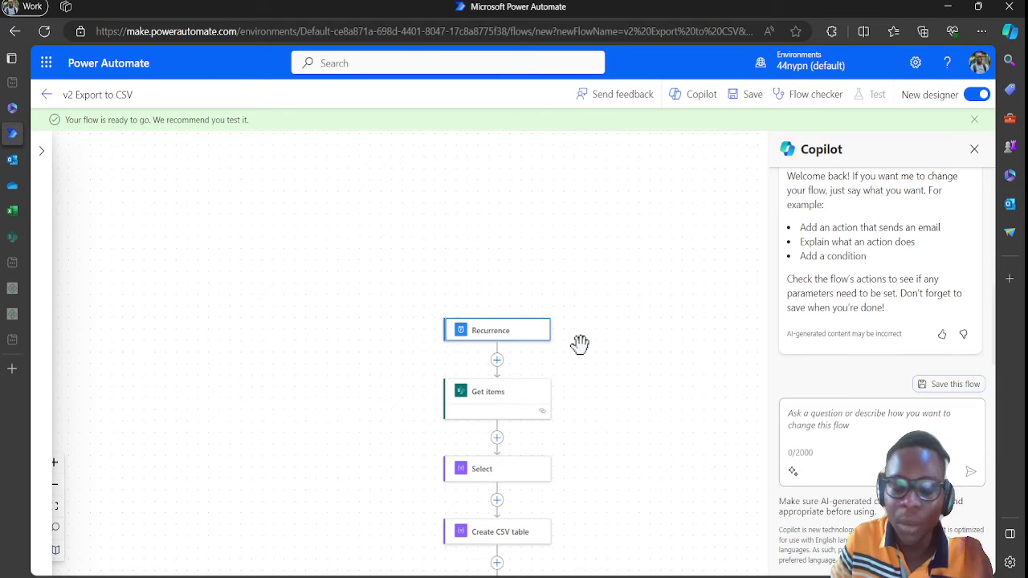
{"action": "left_click_drag", "start_coordinate": [586, 367], "coordinate": [585, 264]}
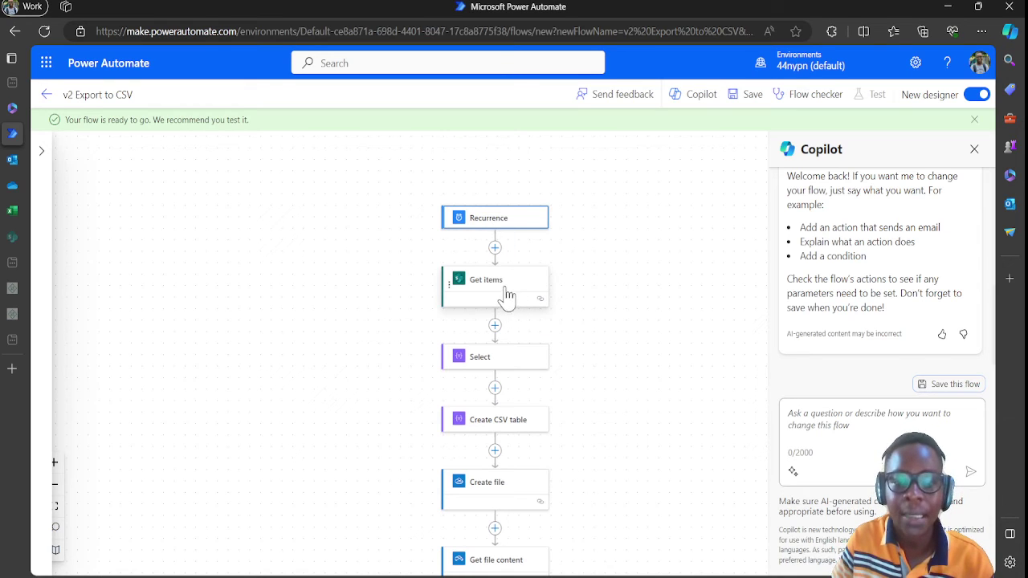
Step: Review the parameters of the Get items, Select and Create CSV table actions
{"action": "left_click", "coordinate": [498, 285]}
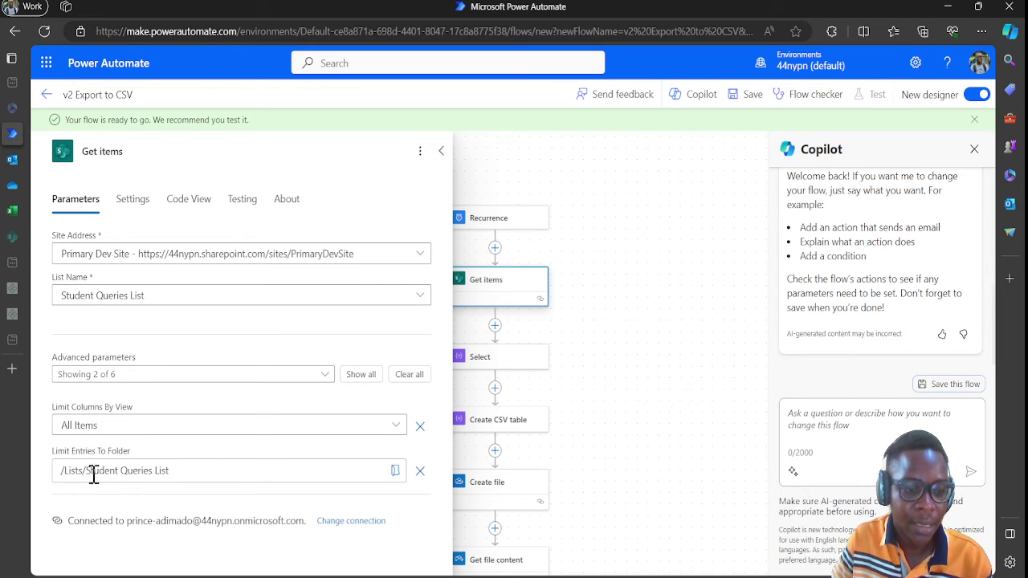
{"action": "left_click", "coordinate": [441, 151]}
{"action": "left_click", "coordinate": [494, 365]}
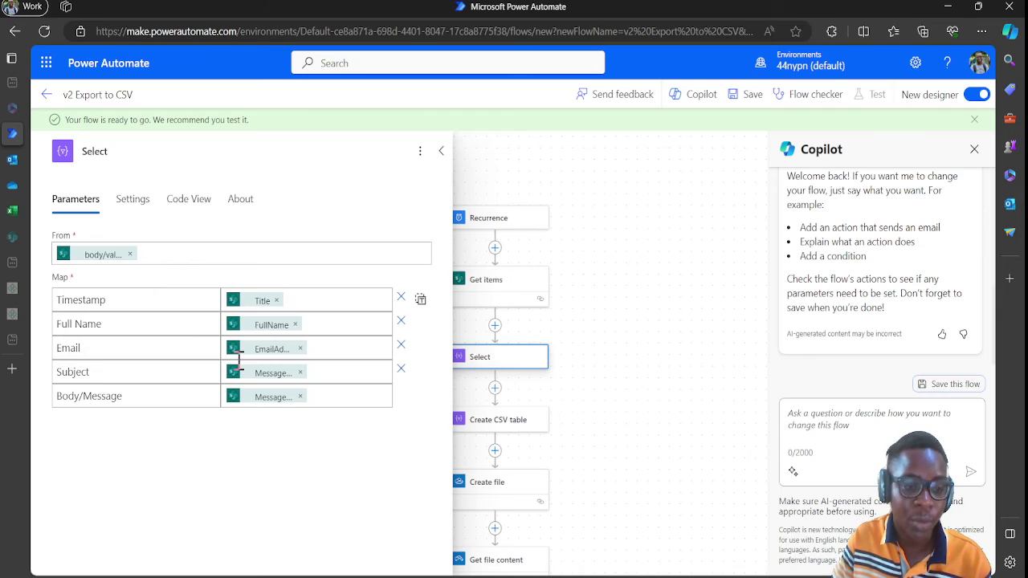
{"action": "left_click", "coordinate": [441, 152]}
{"action": "scroll", "coordinate": [587, 330], "scroll_direction": "down", "scroll_amount": 3}
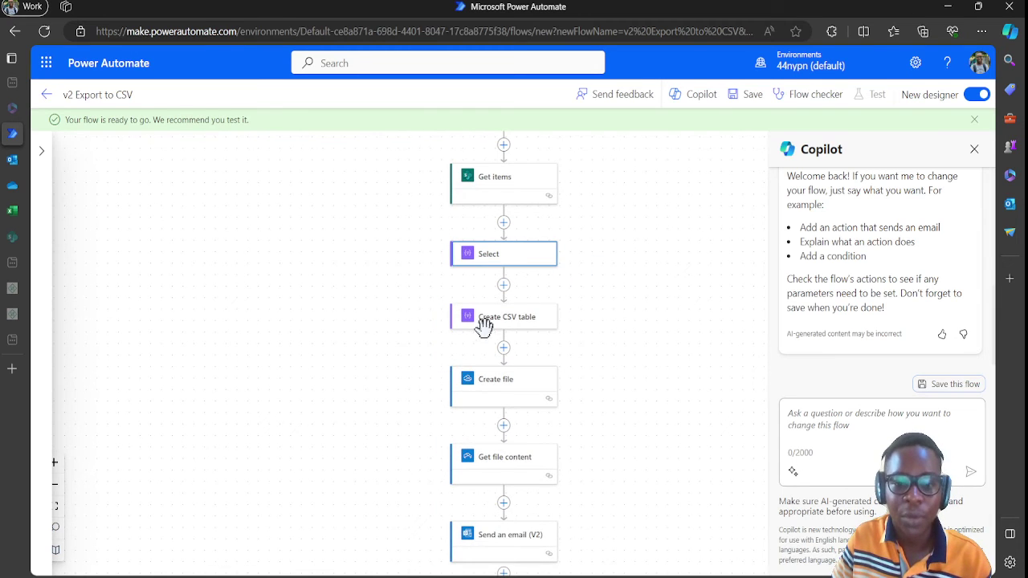
{"action": "left_click", "coordinate": [484, 320]}
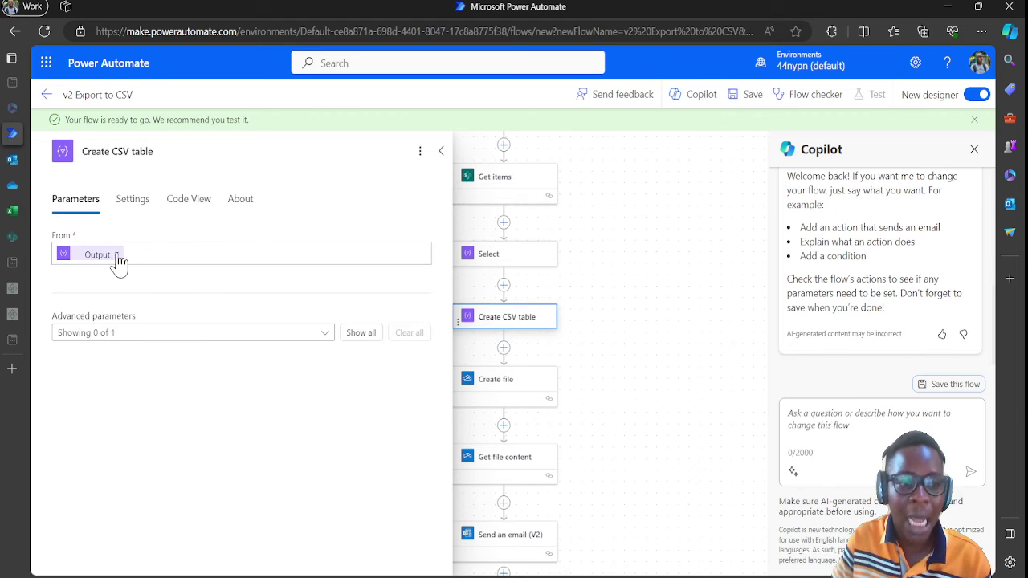
{"action": "left_click", "coordinate": [440, 151]}
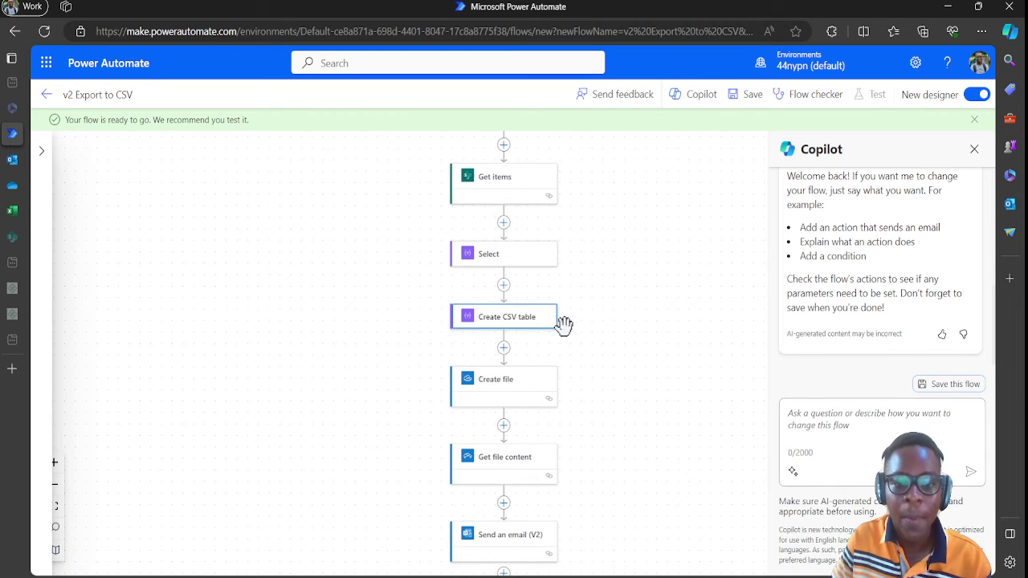
Step: Review the parameters of the Create file, Get file content and Send an email (V2) actions
{"action": "scroll", "coordinate": [530, 326], "scroll_direction": "down", "scroll_amount": 3}
{"action": "left_click", "coordinate": [486, 245]}
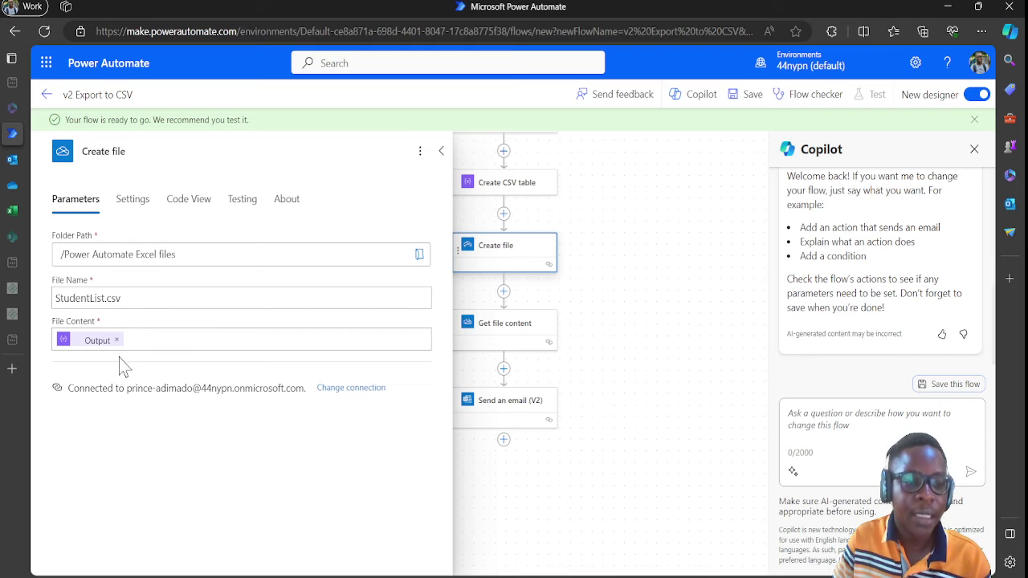
{"action": "left_click", "coordinate": [441, 151]}
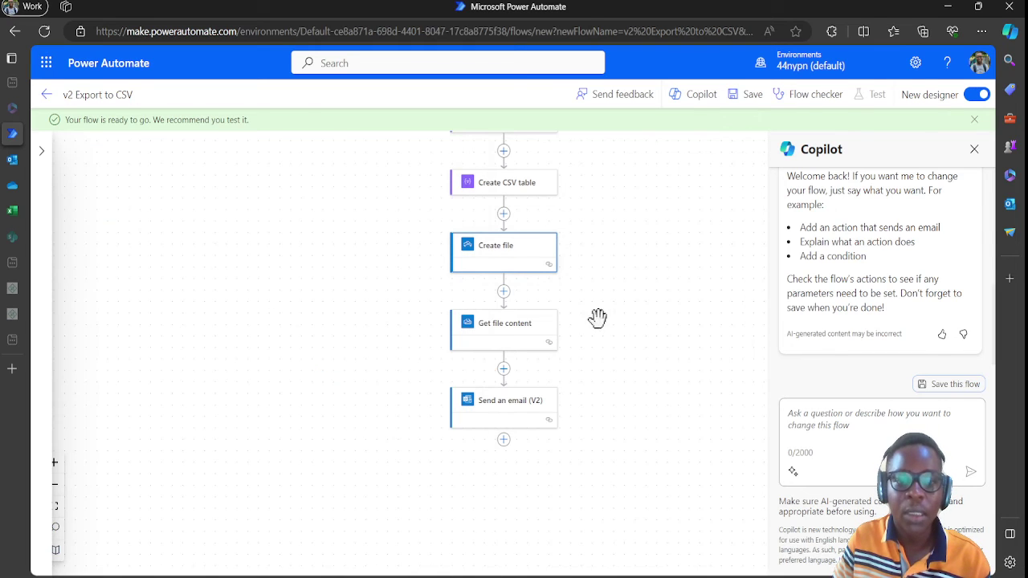
{"action": "left_click", "coordinate": [487, 326]}
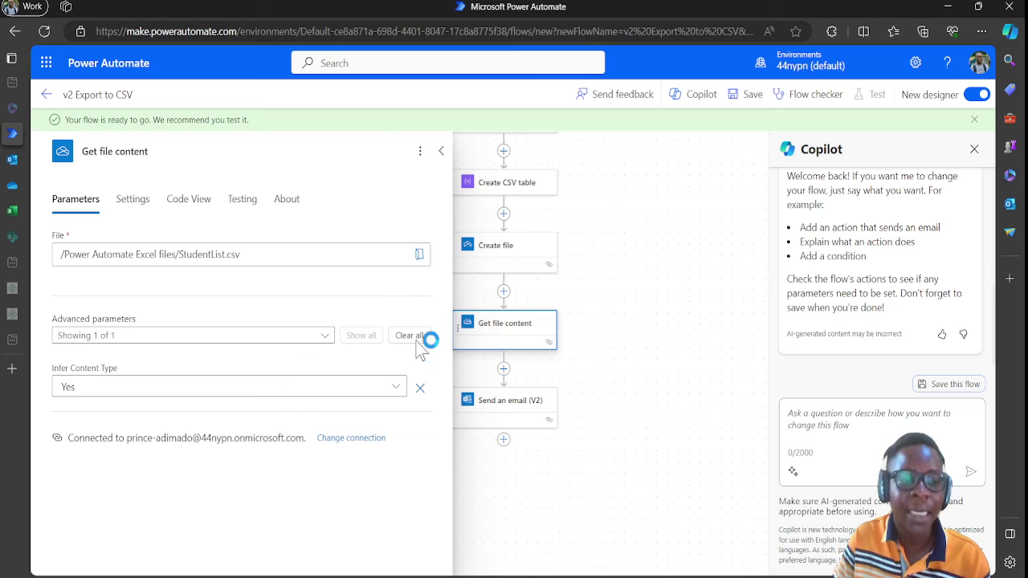
{"action": "left_click", "coordinate": [441, 151]}
{"action": "left_click", "coordinate": [521, 418]}
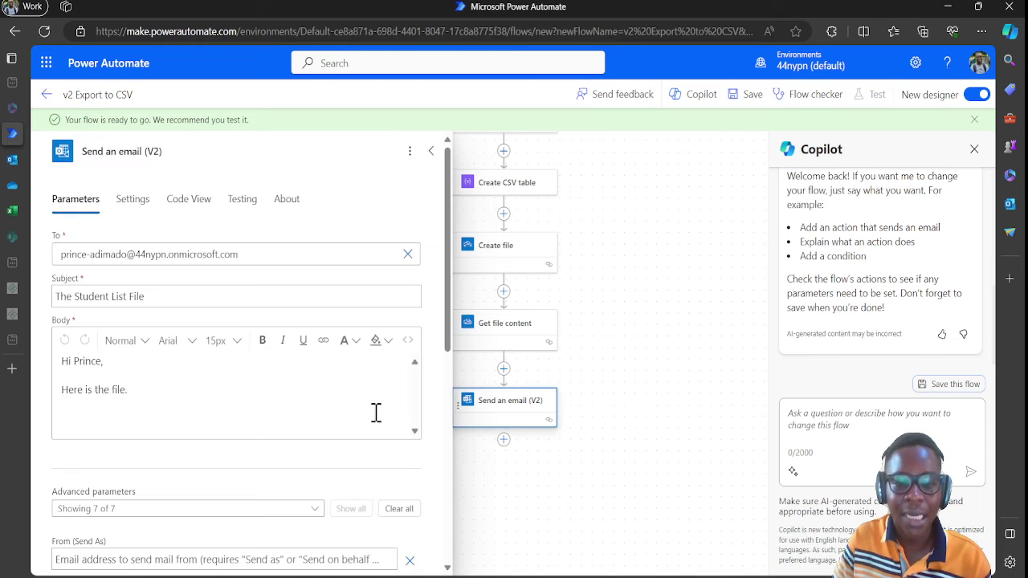
{"action": "scroll", "coordinate": [530, 233], "scroll_direction": "up", "scroll_amount": 2}
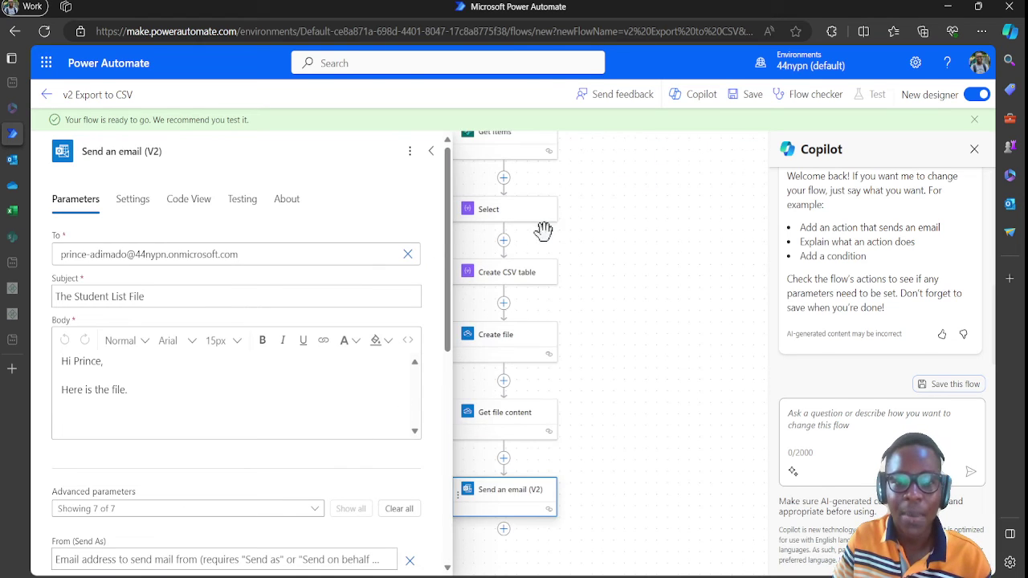
{"action": "left_click", "coordinate": [662, 227]}
Step: Set the Recurrence trigger's start time to 2024-02-16T15:16:00.000Z and save the flow
{"action": "scroll", "coordinate": [635, 226], "scroll_direction": "up", "scroll_amount": 5}
{"action": "left_click", "coordinate": [519, 479]}
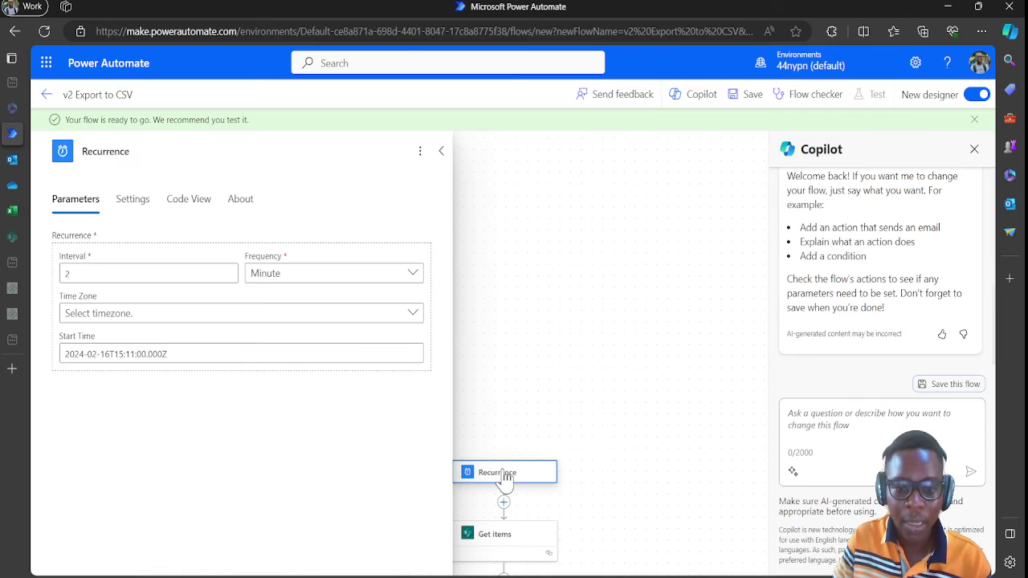
{"action": "left_click", "coordinate": [136, 354]}
{"action": "key", "text": "BackSpace"}
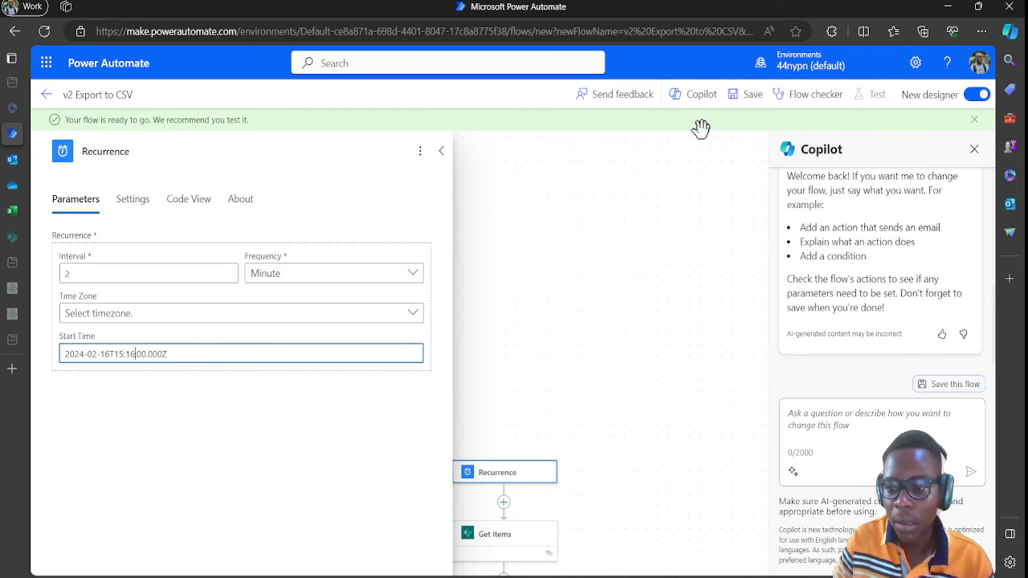
{"action": "left_click", "coordinate": [753, 95]}
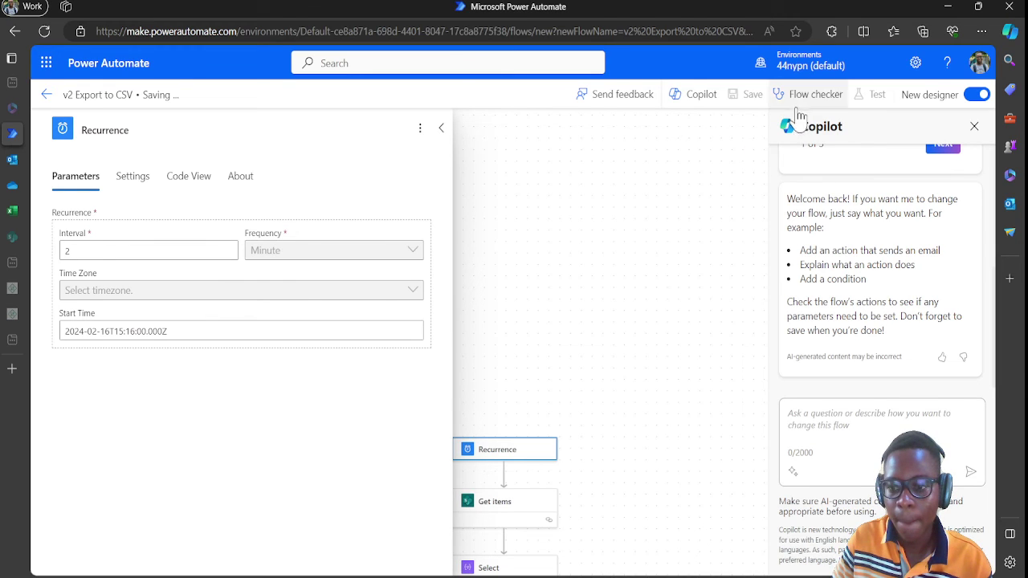
Step: Test the v2 Export to CSV flow manually, run it and dismiss the run confirmation
{"action": "left_click", "coordinate": [861, 94]}
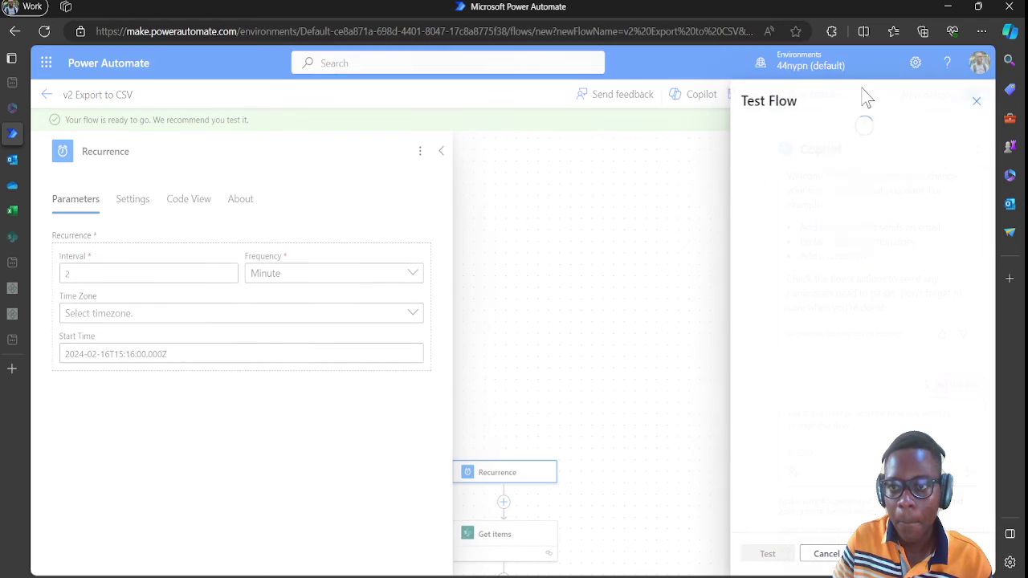
{"action": "left_click", "coordinate": [781, 140]}
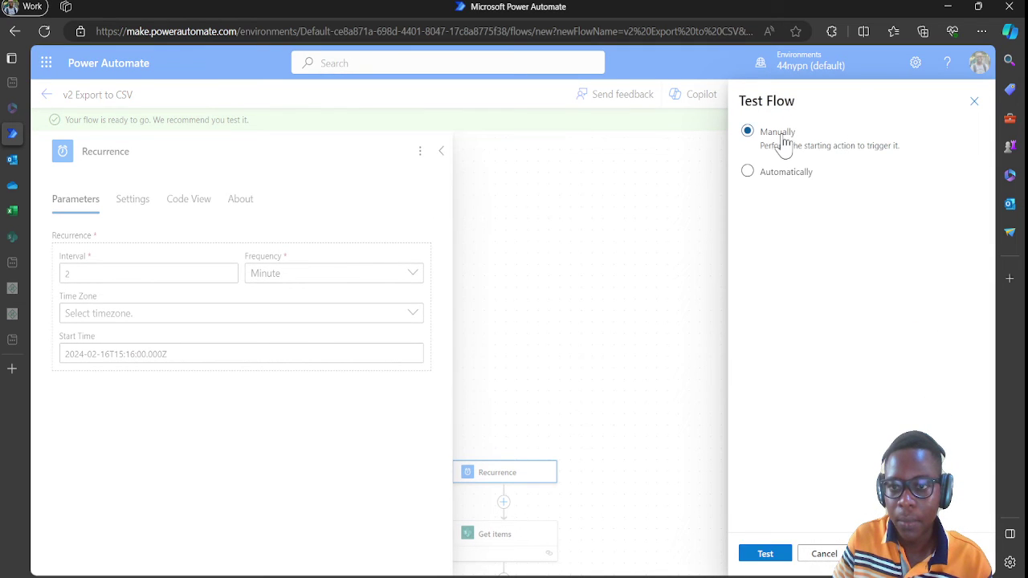
{"action": "left_click", "coordinate": [763, 556]}
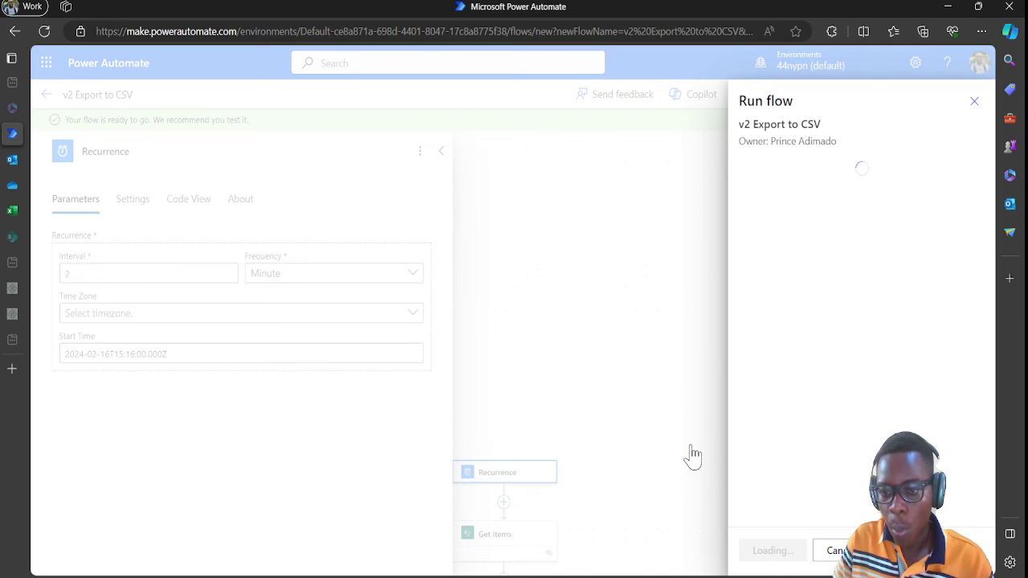
{"action": "left_click", "coordinate": [776, 553]}
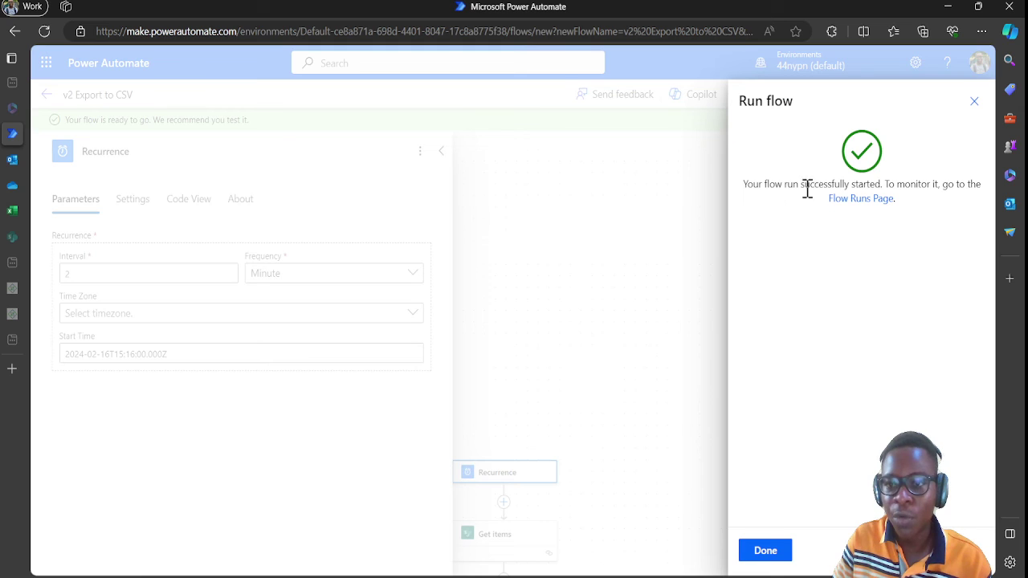
{"action": "left_click", "coordinate": [974, 103]}
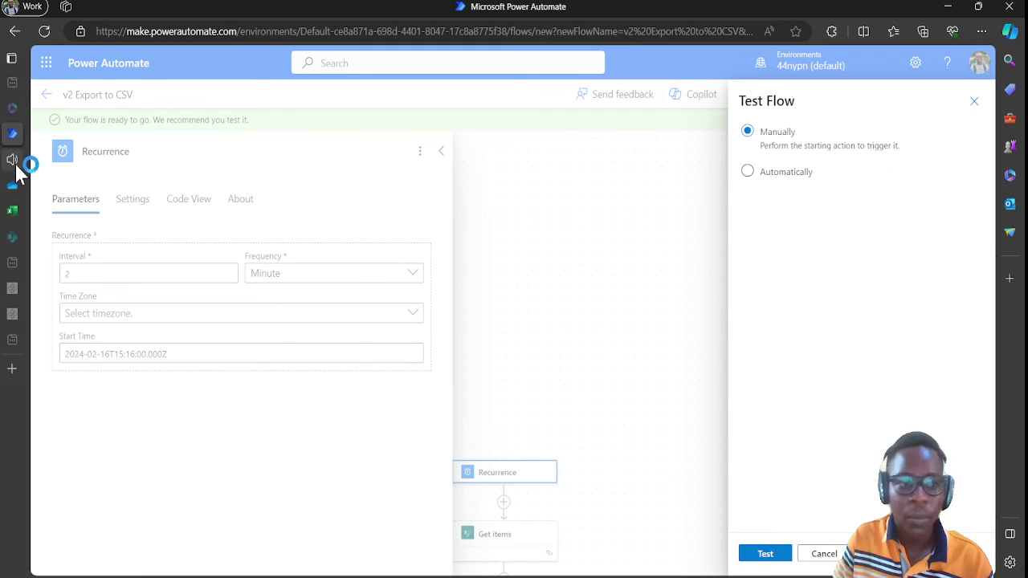
Step: Switch to Outlook, open The Student List File email, and view its Studentlist.csv attachment in the browser with wider columns
{"action": "mouse_move", "coordinate": [10, 167]}
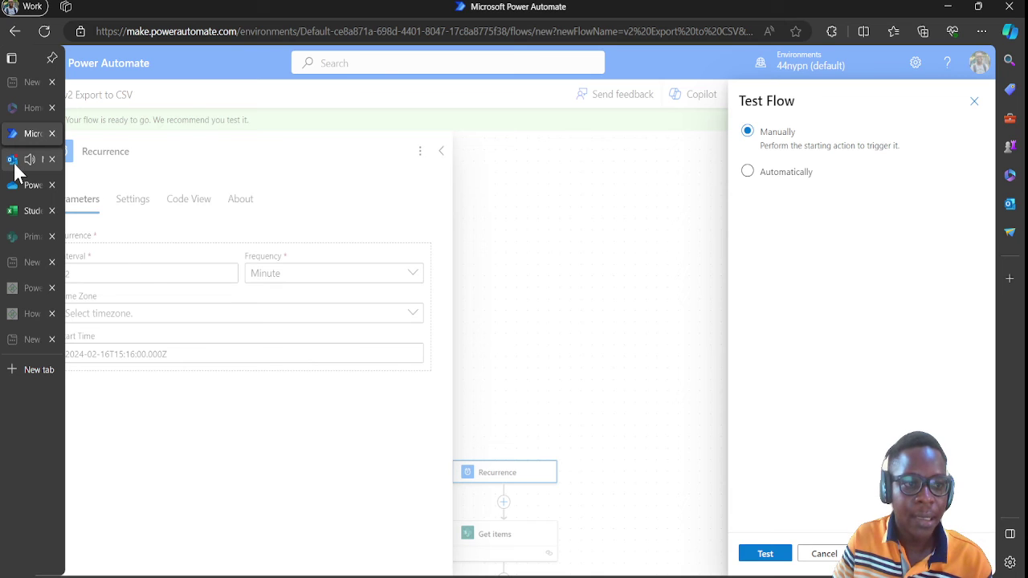
{"action": "left_click", "coordinate": [15, 161]}
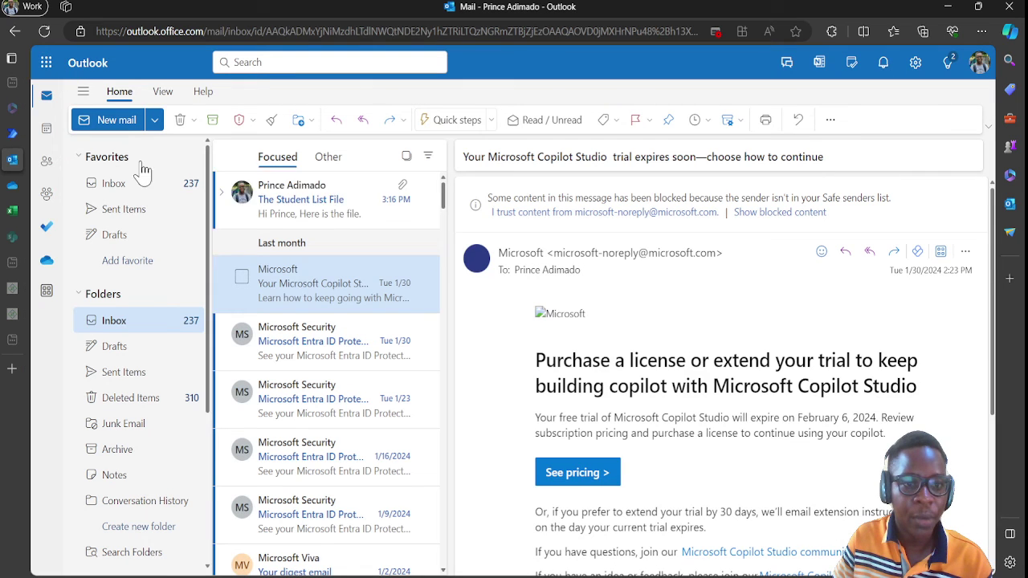
{"action": "left_click", "coordinate": [336, 200]}
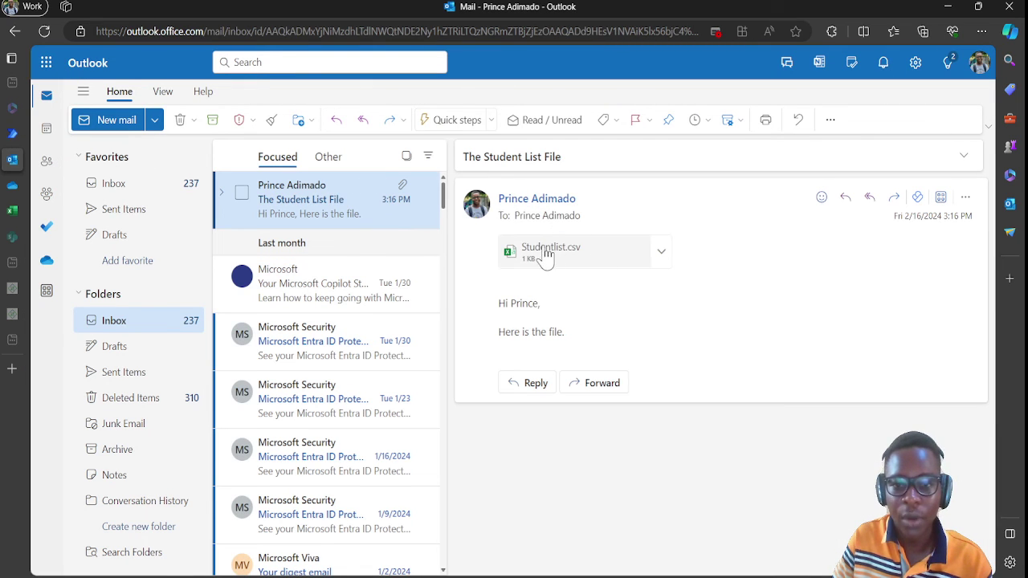
{"action": "left_click", "coordinate": [661, 256]}
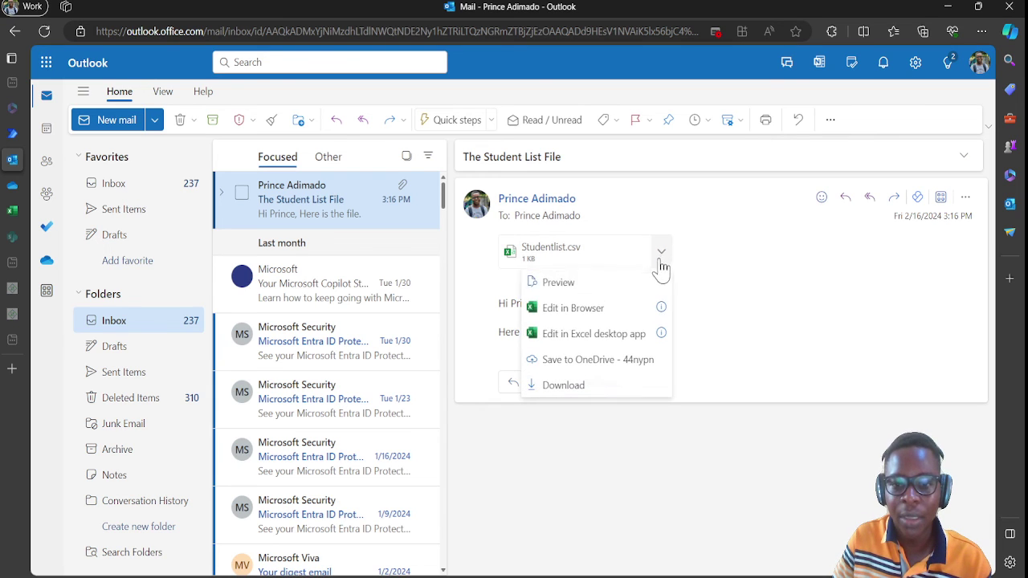
{"action": "left_click", "coordinate": [611, 310]}
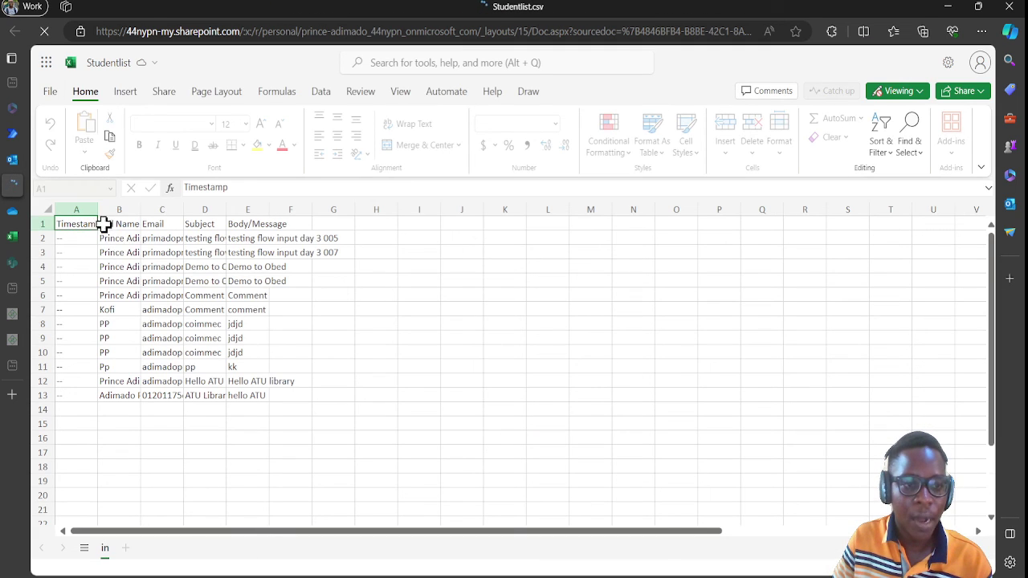
{"action": "left_click_drag", "start_coordinate": [98, 212], "coordinate": [297, 210]}
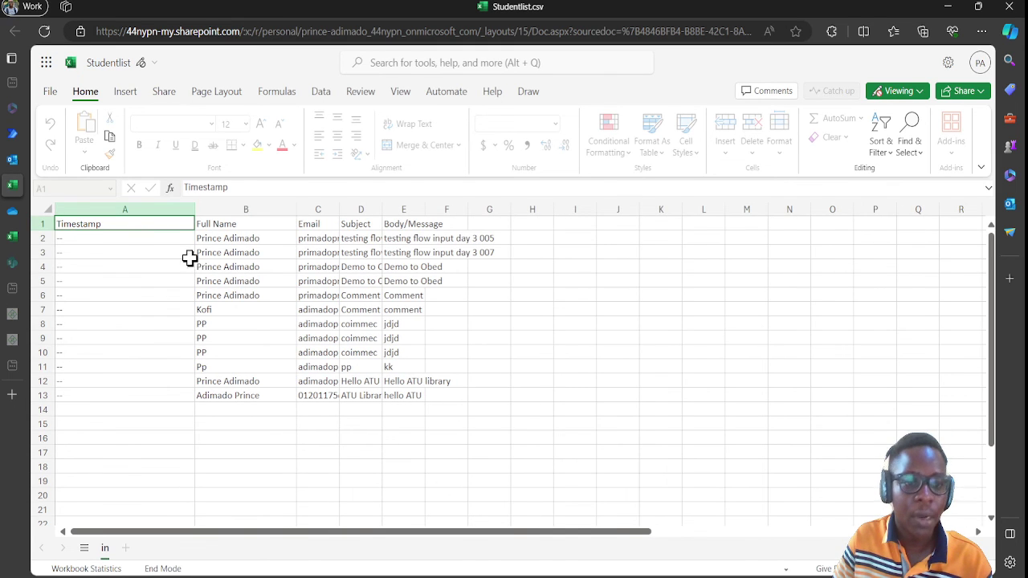
Step: Return to Power Automate, close the test pane and Recurrence settings, and go back to the flow's details page
{"action": "left_click", "coordinate": [21, 135]}
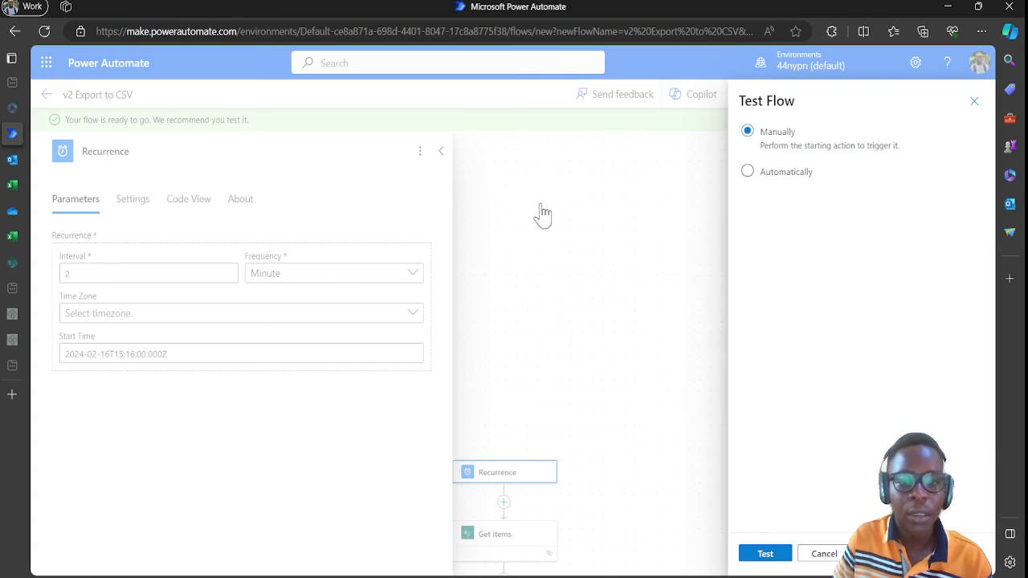
{"action": "left_click", "coordinate": [540, 243]}
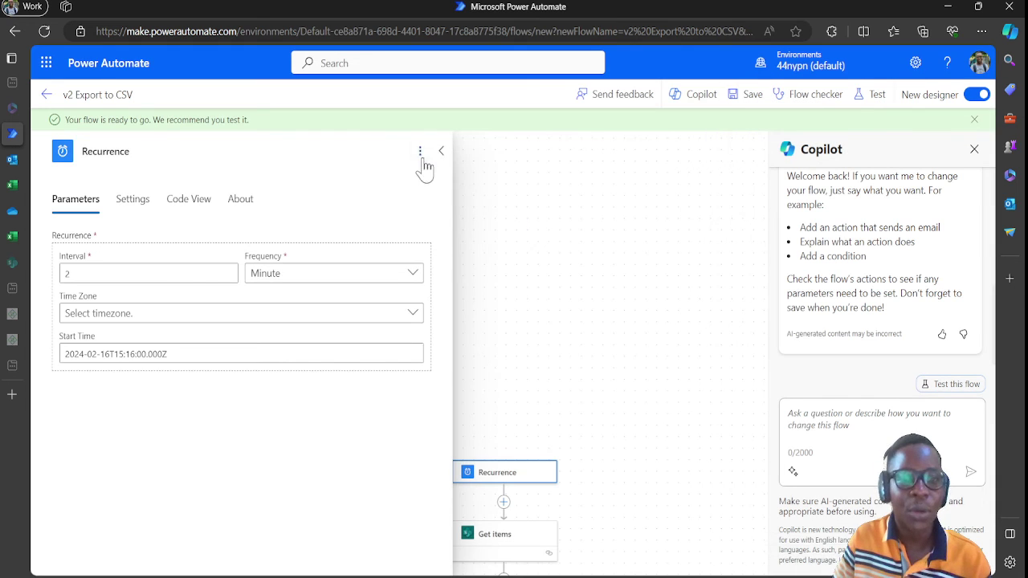
{"action": "left_click", "coordinate": [440, 151]}
{"action": "left_click", "coordinate": [47, 94]}
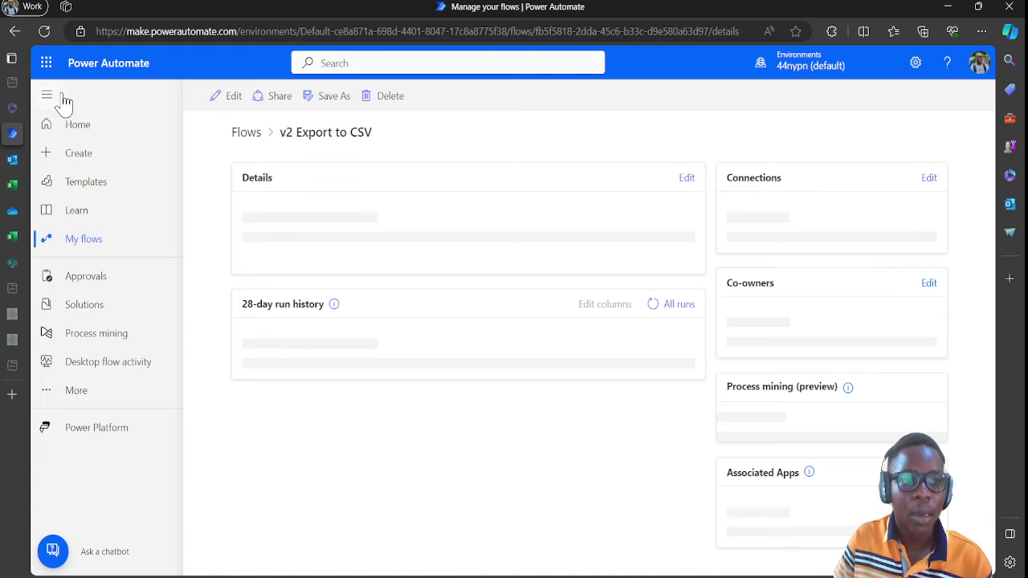